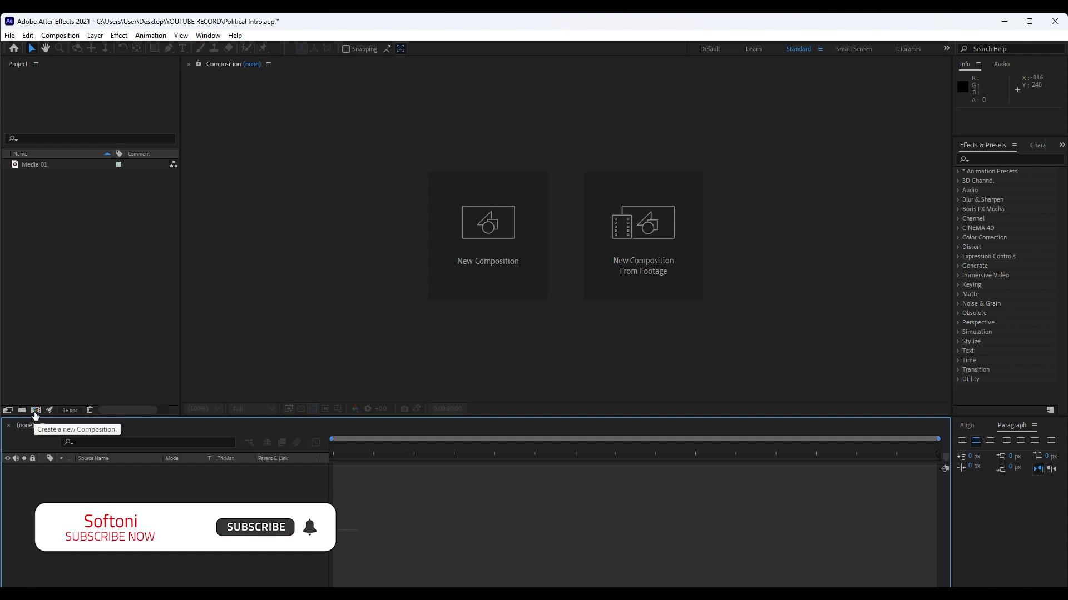
Create two 3840 x 2160 px, 30 fps, 20-second compositions named Slide 01 and Media 01
click(35, 411)
text(Slide 01)
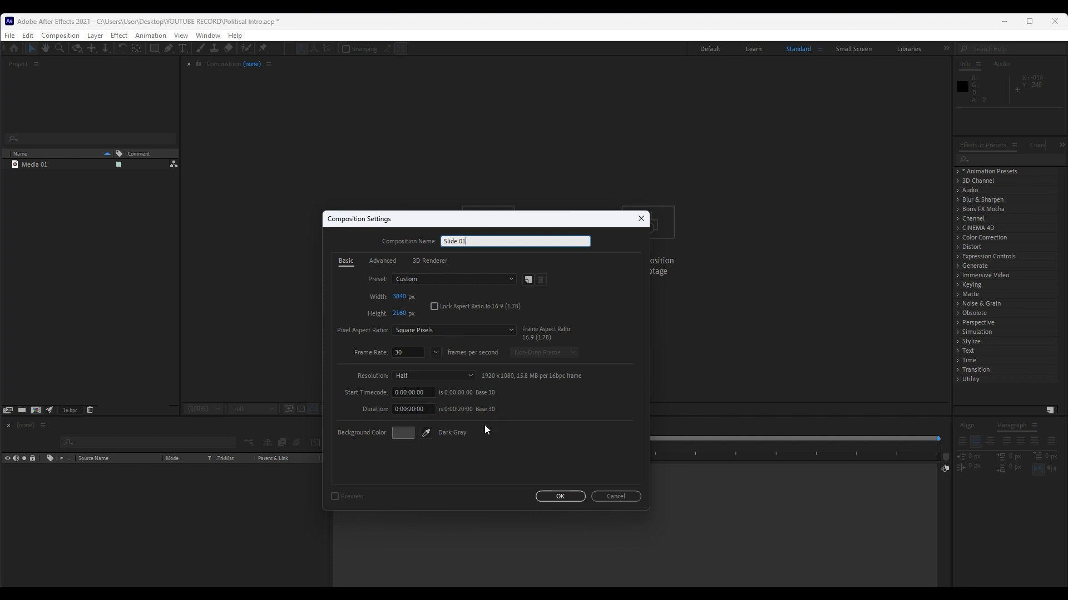
click(557, 496)
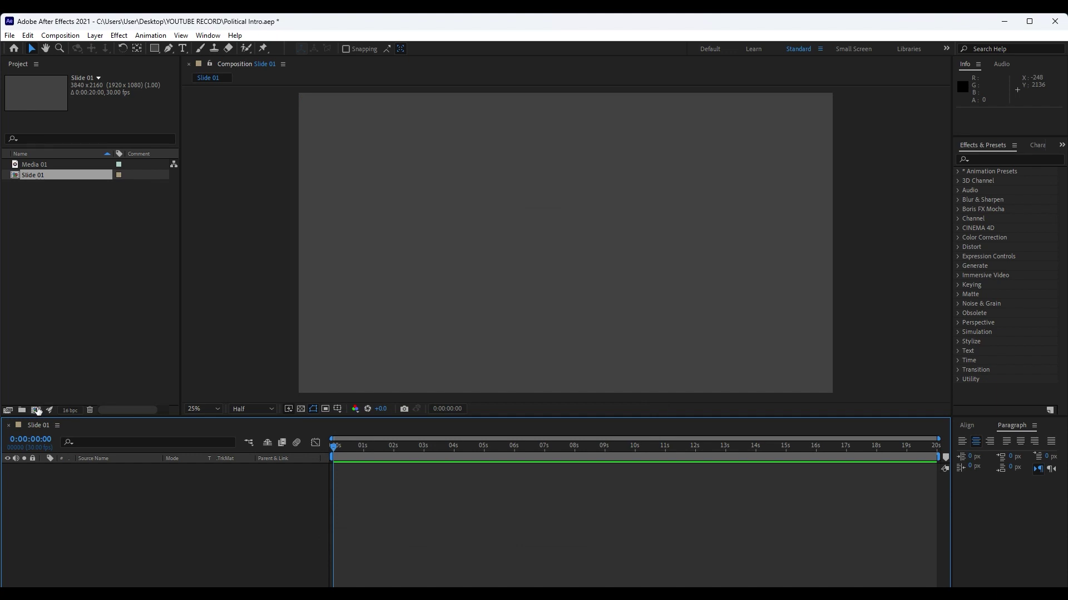
click(36, 410)
text(Media 01)
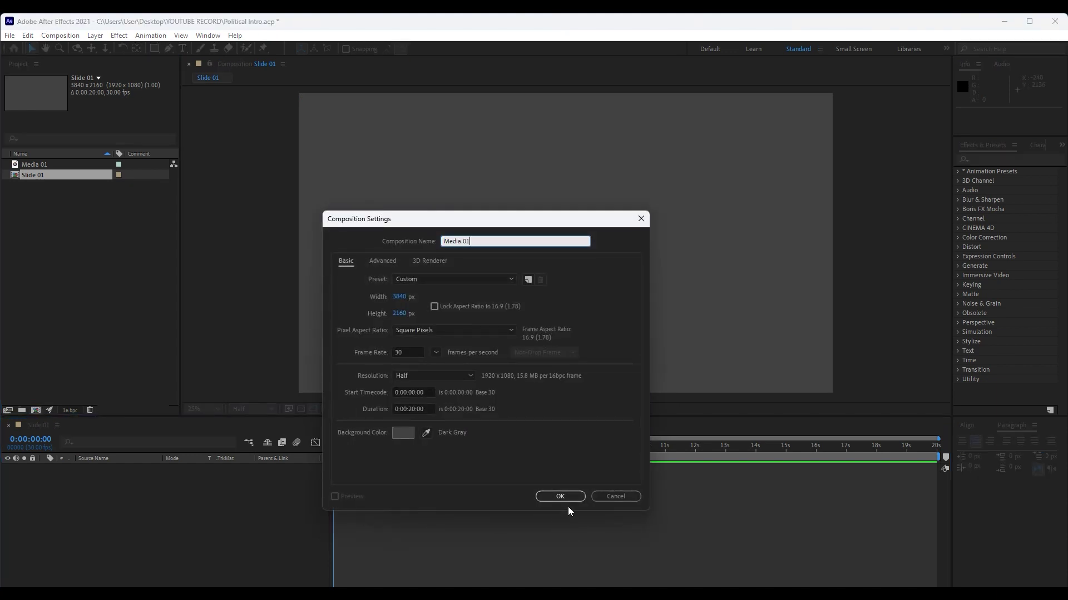
click(555, 495)
Create a composition named Matte at 3840 x 2160 px, 30 fps, and close the Slide 01 and Media 01 timelines
click(35, 410)
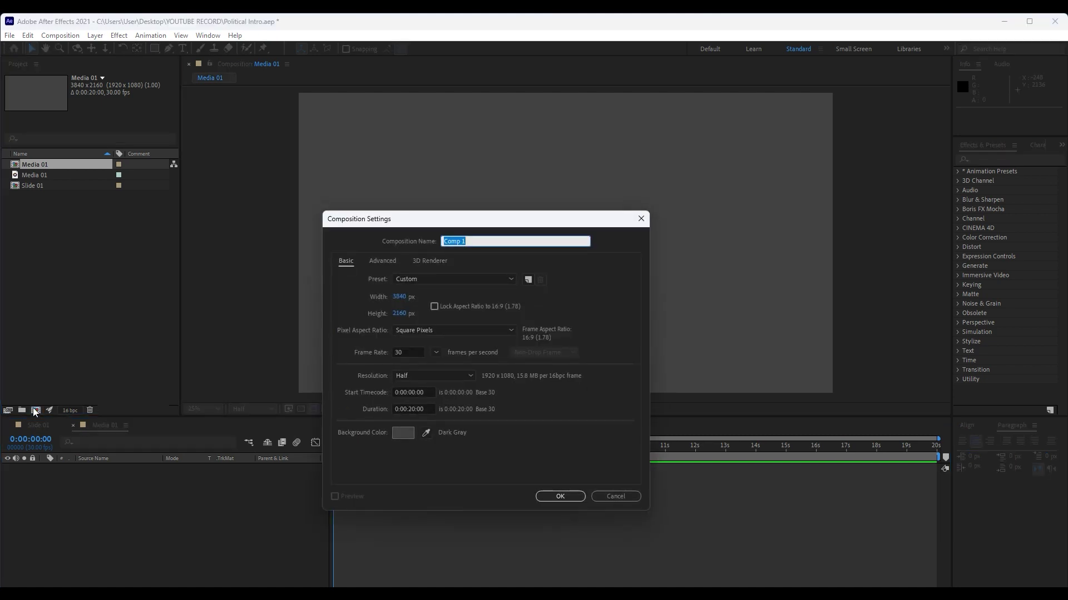
text(Matte)
click(560, 496)
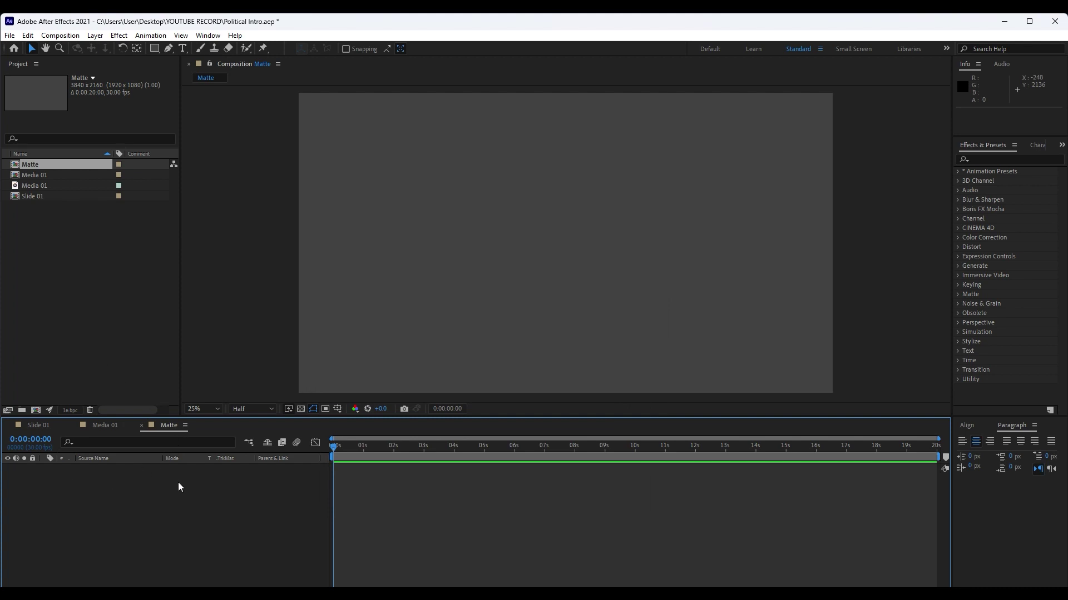
click(9, 426)
click(8, 426)
click(118, 381)
click(109, 489)
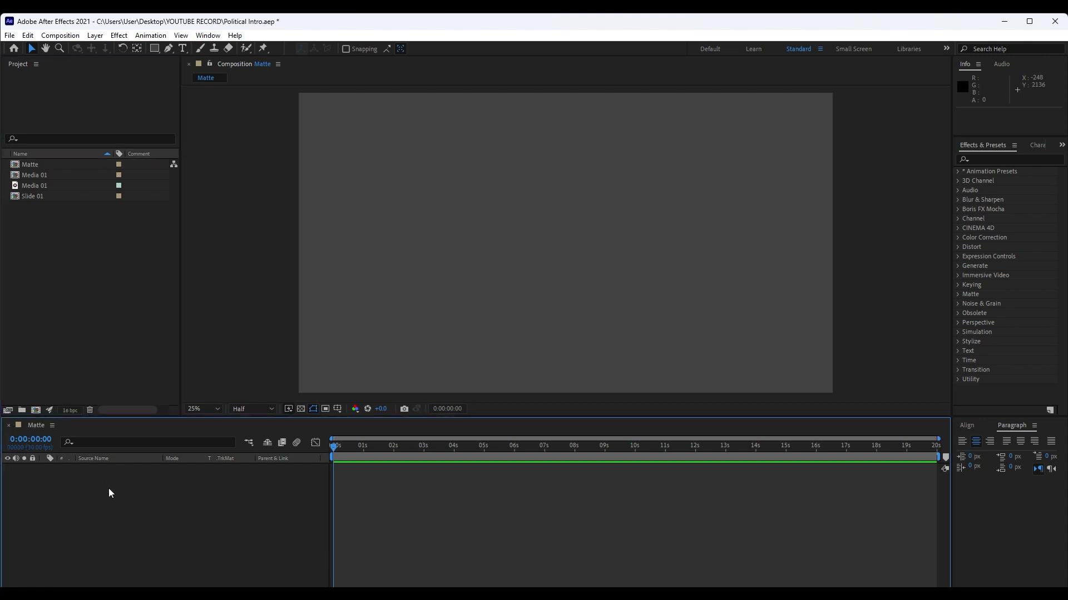
Add a black 3840 x 2160 px solid layer to the Matte composition
right_click(134, 512)
mouse_move(182, 371)
click(313, 399)
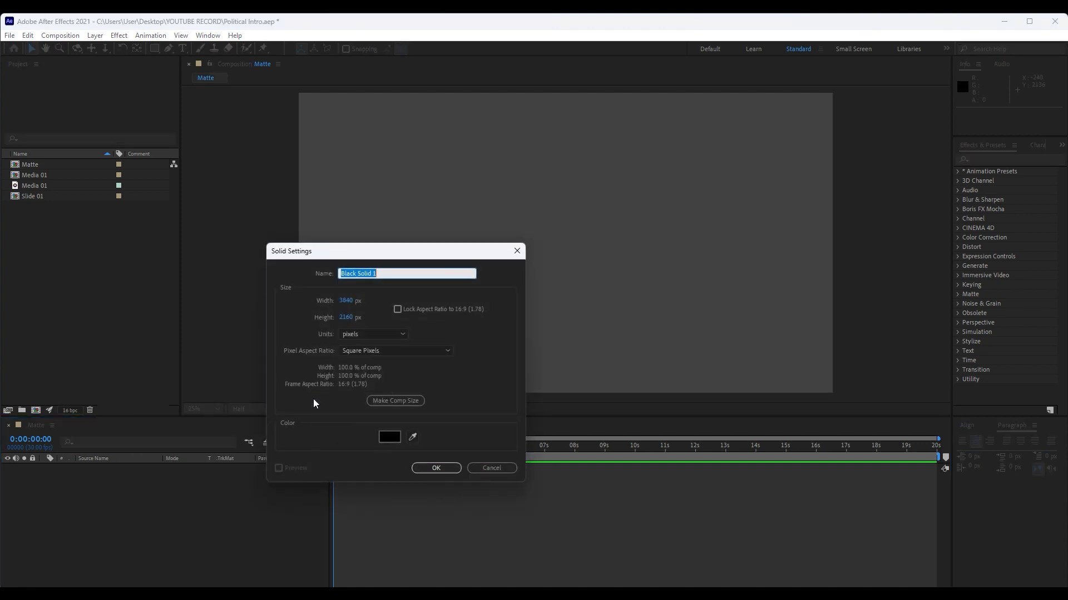
click(436, 468)
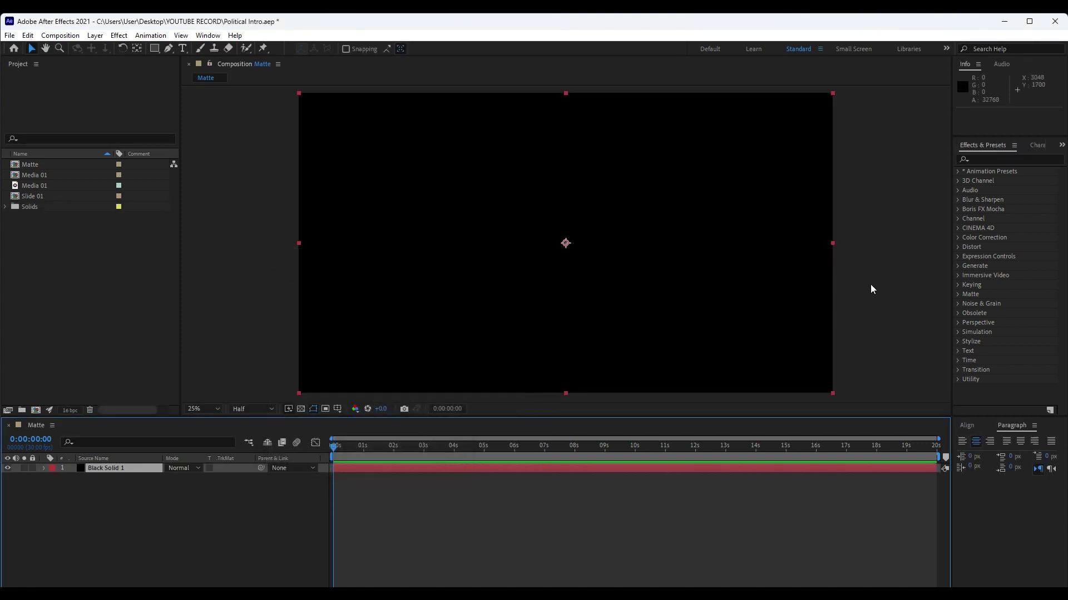
Find the Fractal Noise effect and apply it to the black solid layer
click(990, 158)
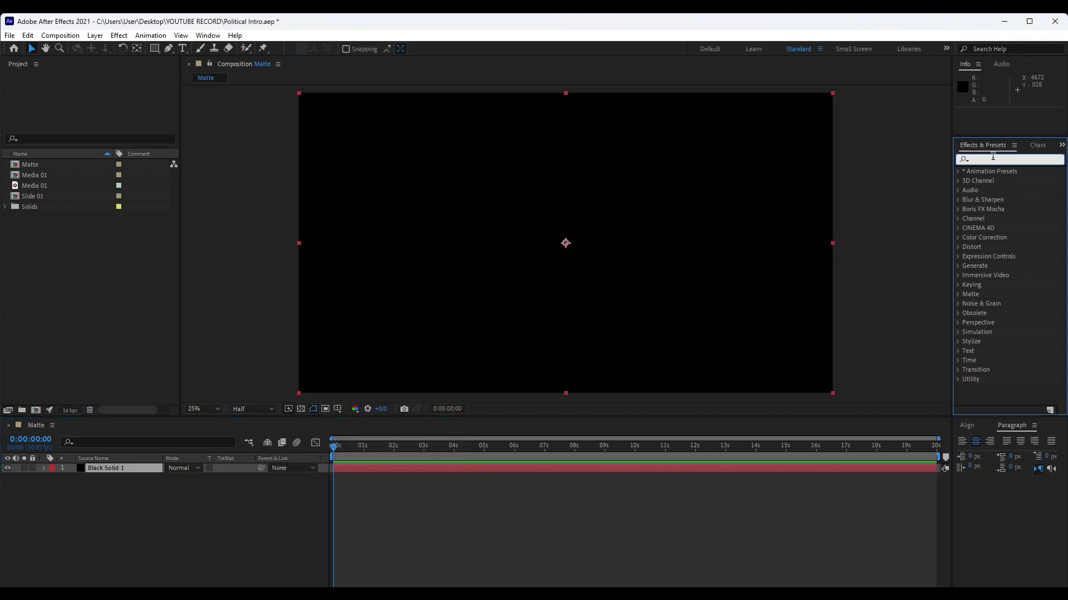
click(208, 35)
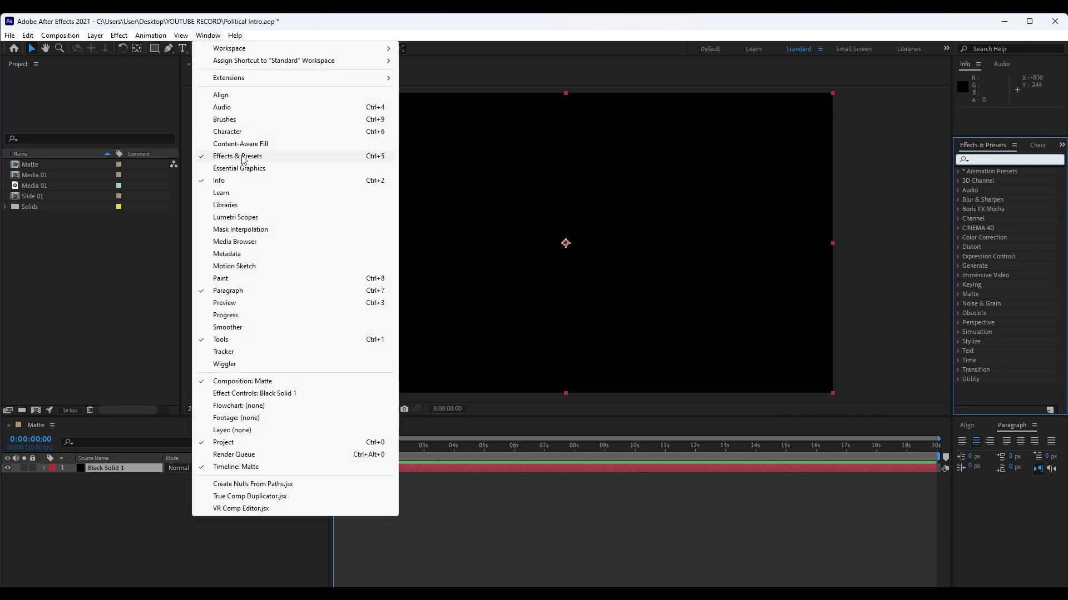
click(1004, 157)
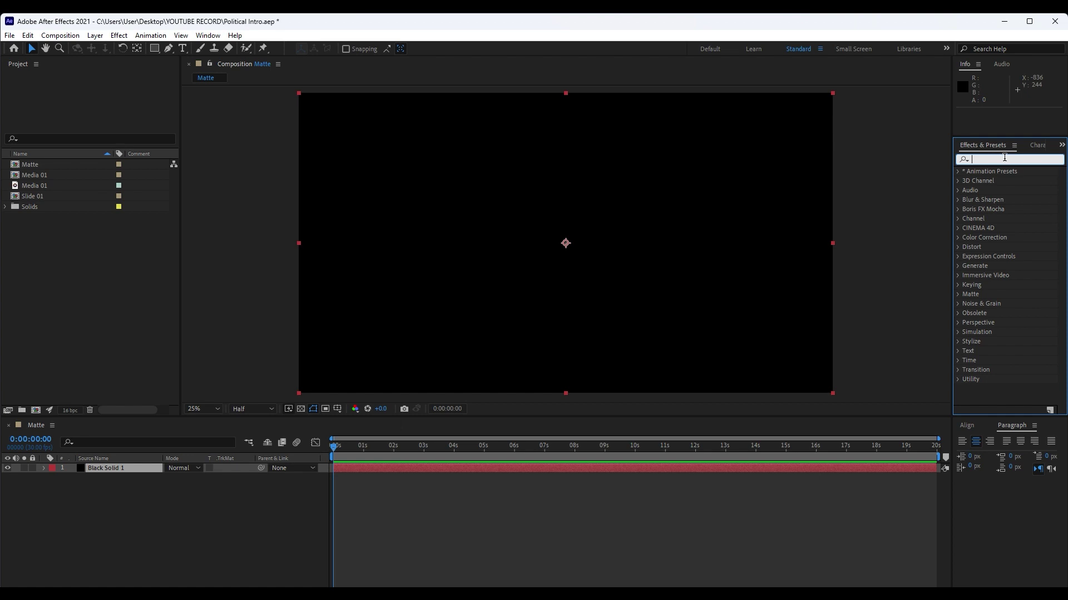
text(fractal noise)
drag(1011, 199, 127, 469)
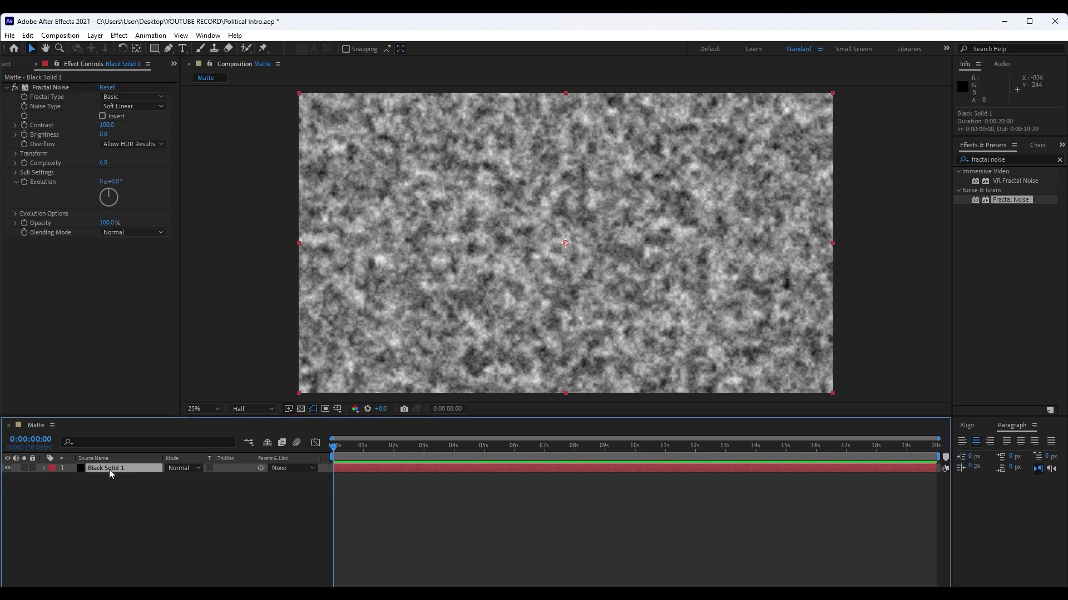
Rename the black solid layer to FN
key(Return)
text(FN)
click(111, 486)
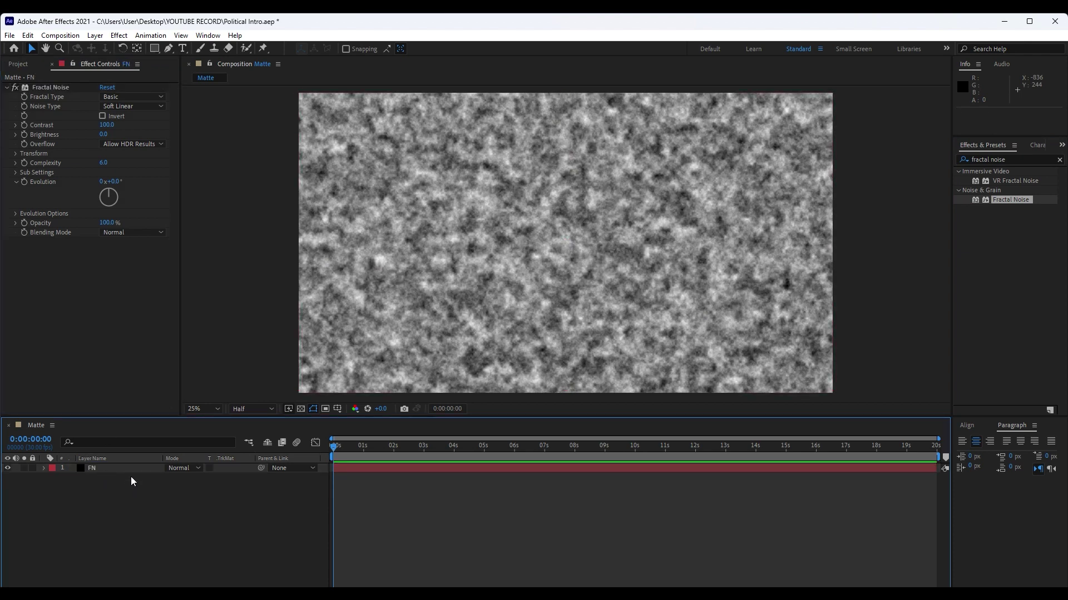
Set the Fractal Noise effect's noise type to Block
click(52, 87)
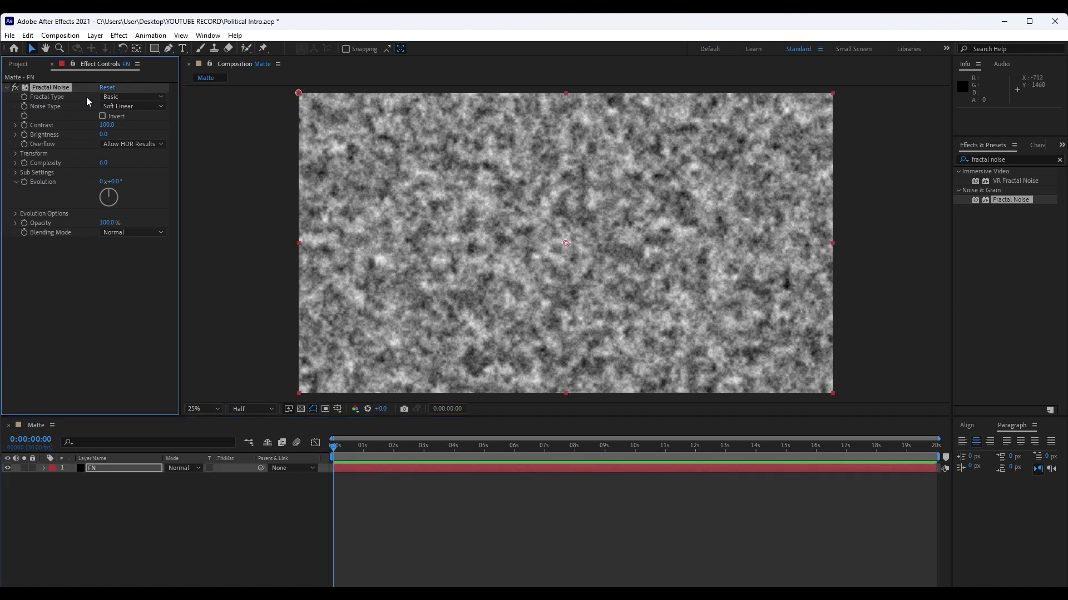
click(126, 106)
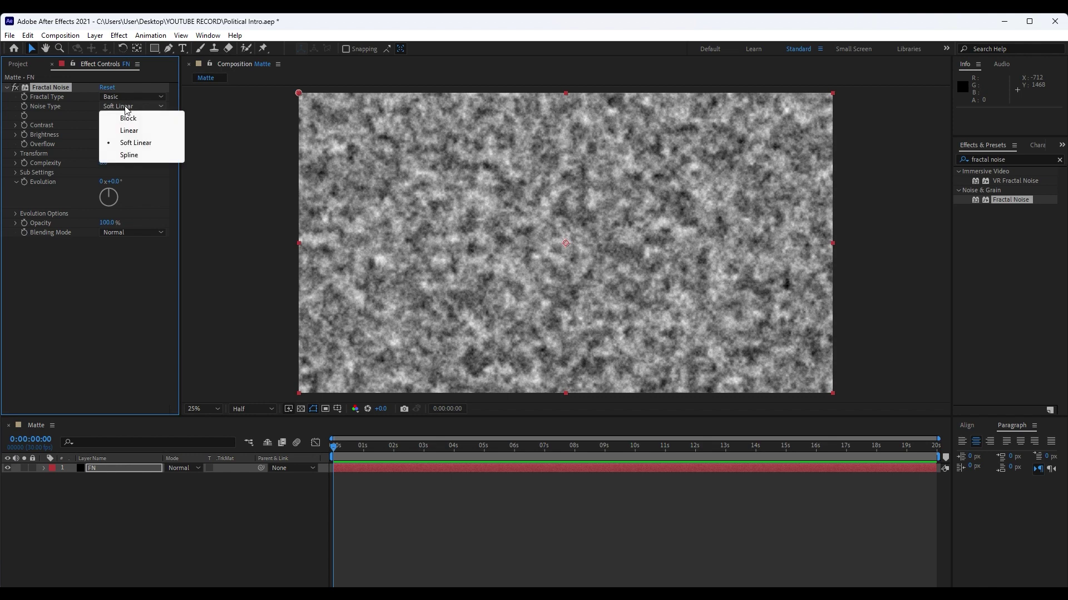
click(128, 117)
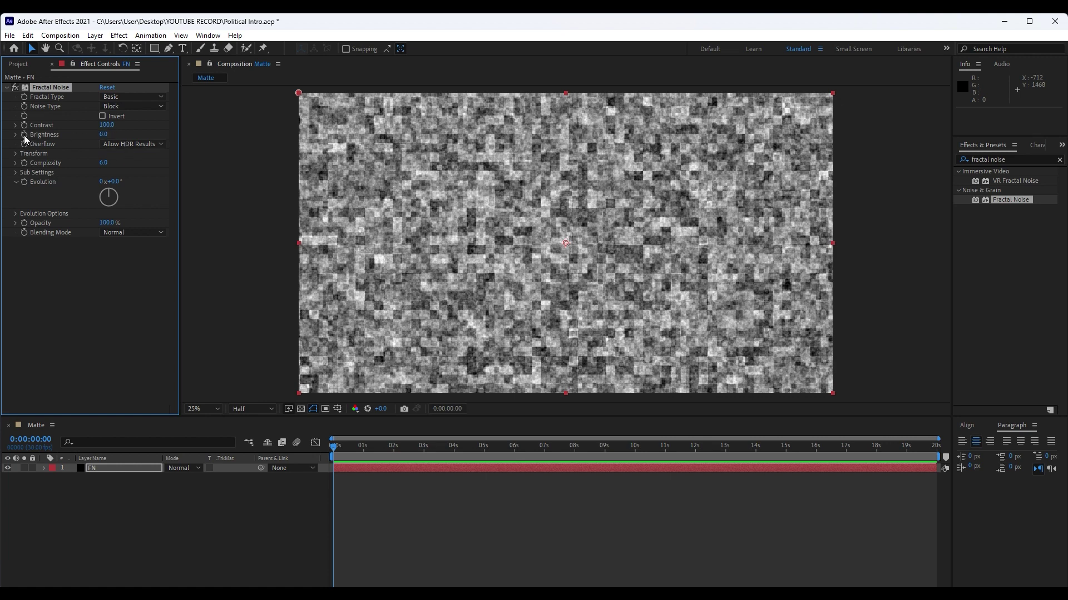
Keyframe the Fractal Noise brightness at -110 at the composition start and 0 at 0:00:02:01
click(103, 134)
text(-110)
click(101, 312)
drag(361, 449, 394, 449)
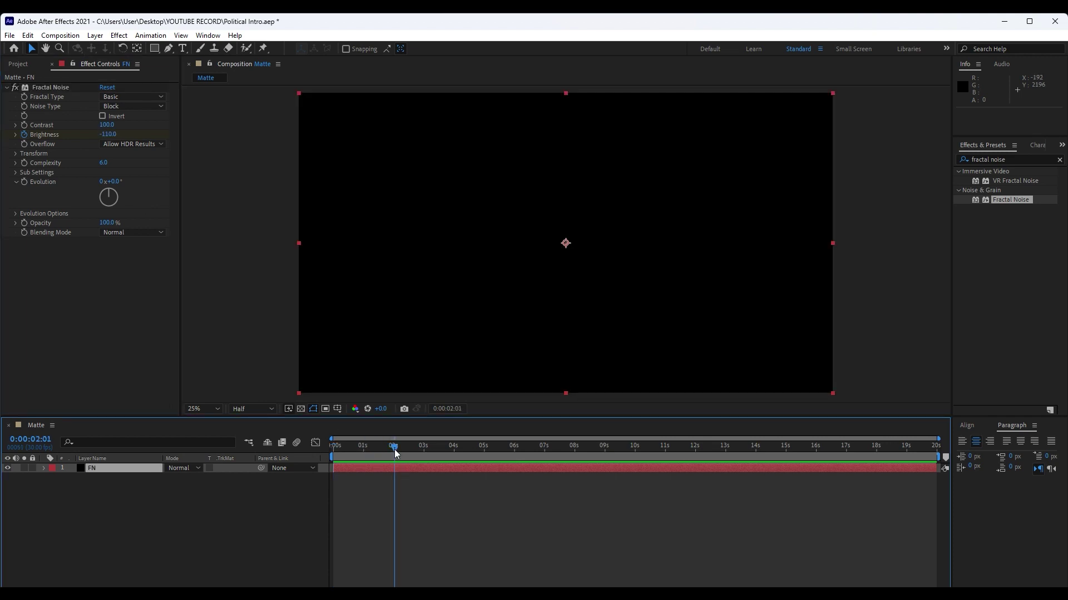
click(109, 135)
text(0)
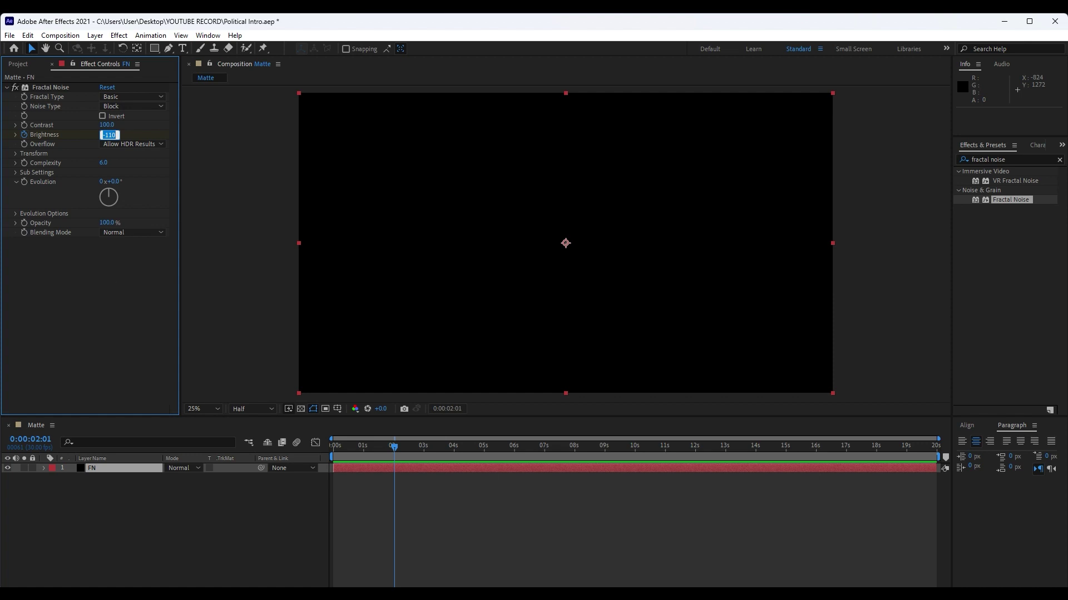
click(115, 323)
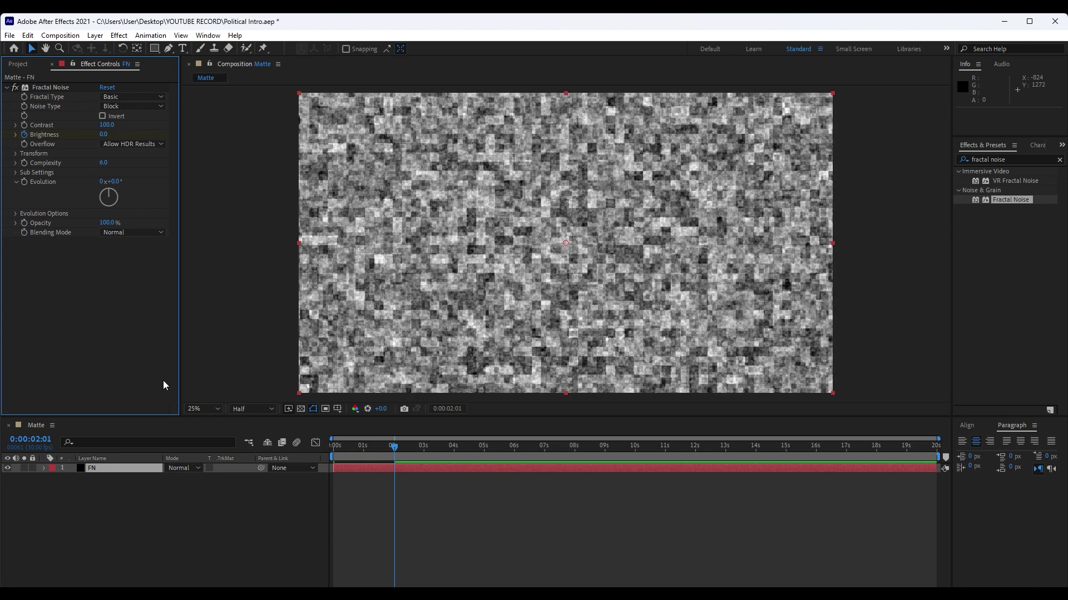
Apply Easy Ease to both brightness keyframes and reshape their speed graph to peak early and slow down gradually
key(u)
drag(433, 524, 313, 468)
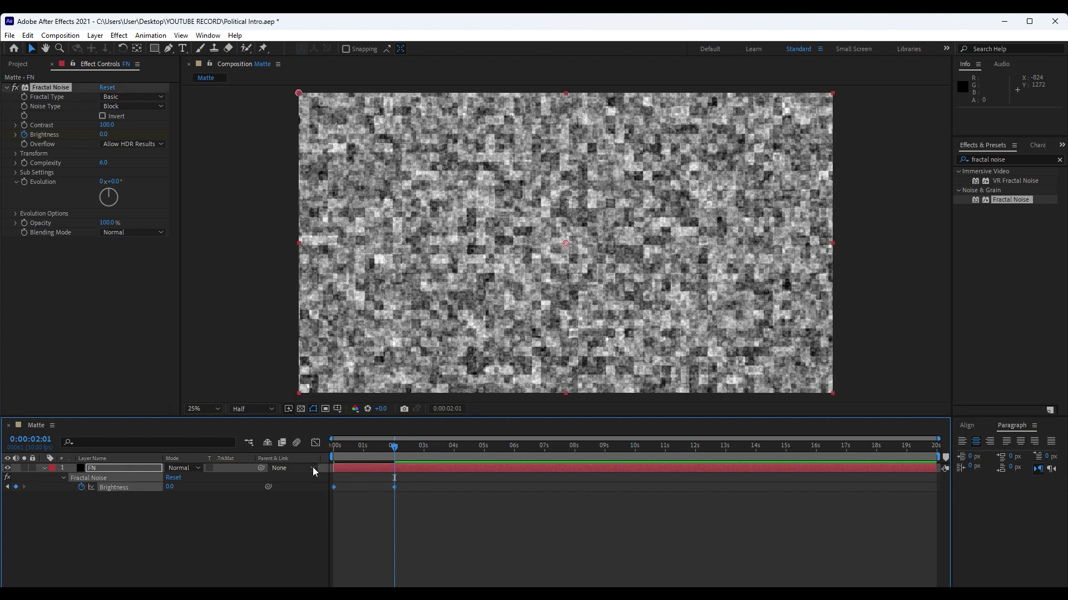
key(F9)
click(315, 443)
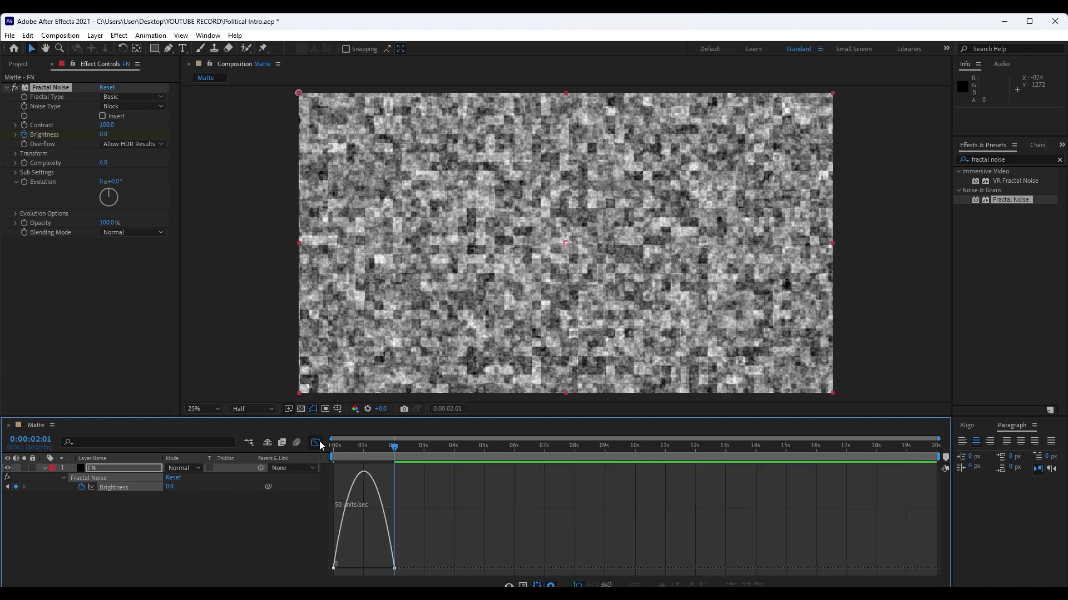
scroll(482, 503, up, 4)
right_click(505, 508)
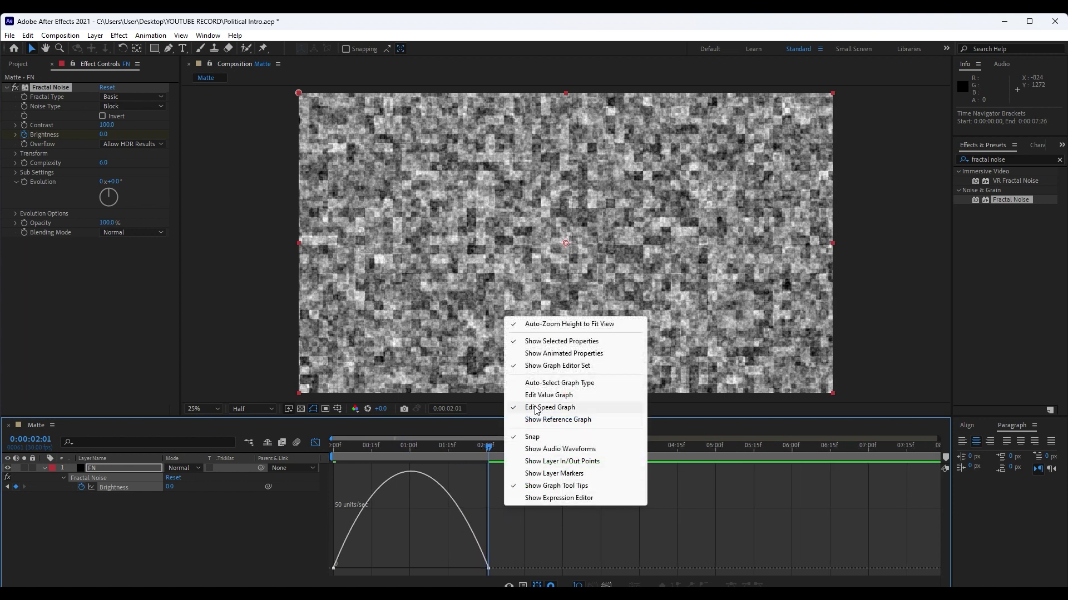
drag(512, 512, 378, 549)
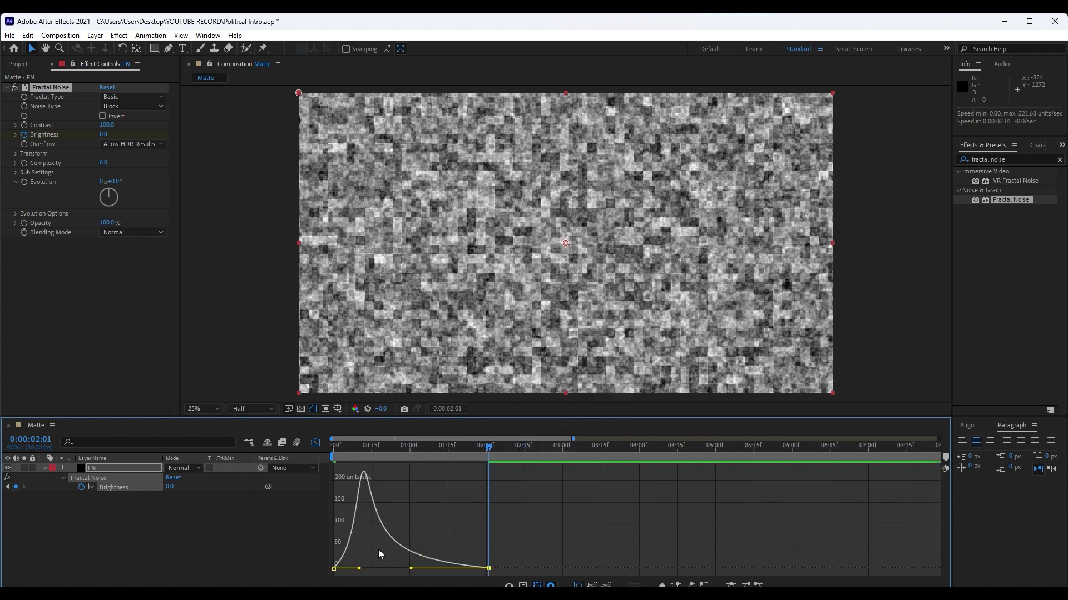
click(315, 443)
click(282, 539)
Preview the brightness animation and place the current time at 0:00:01:00
key(space)
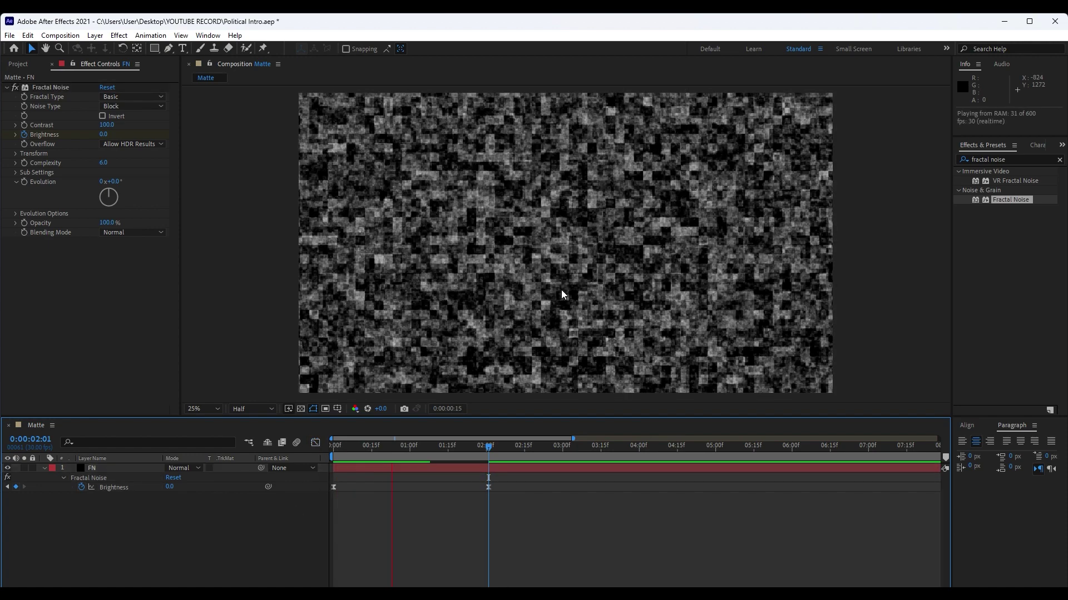
click(351, 452)
drag(351, 452, 409, 452)
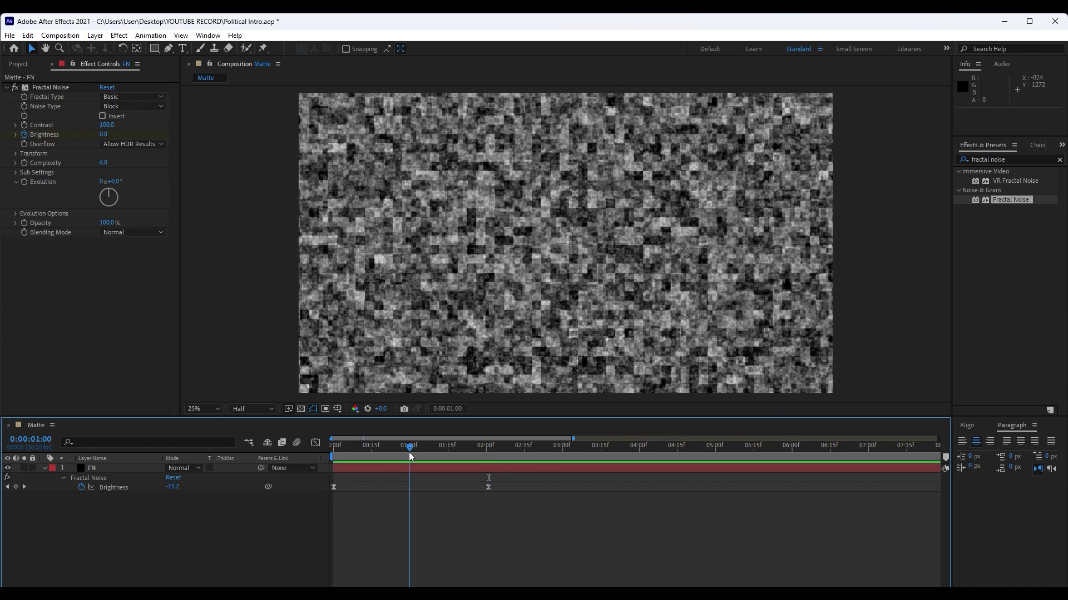
Set the Fractal Noise complexity to 1
click(103, 163)
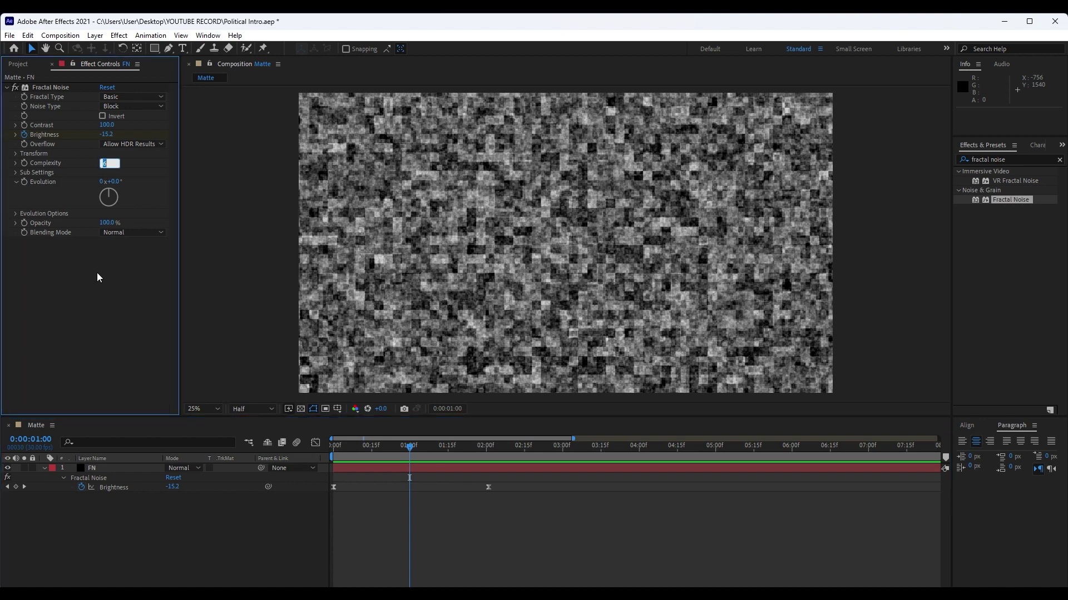
text(1)
key(Return)
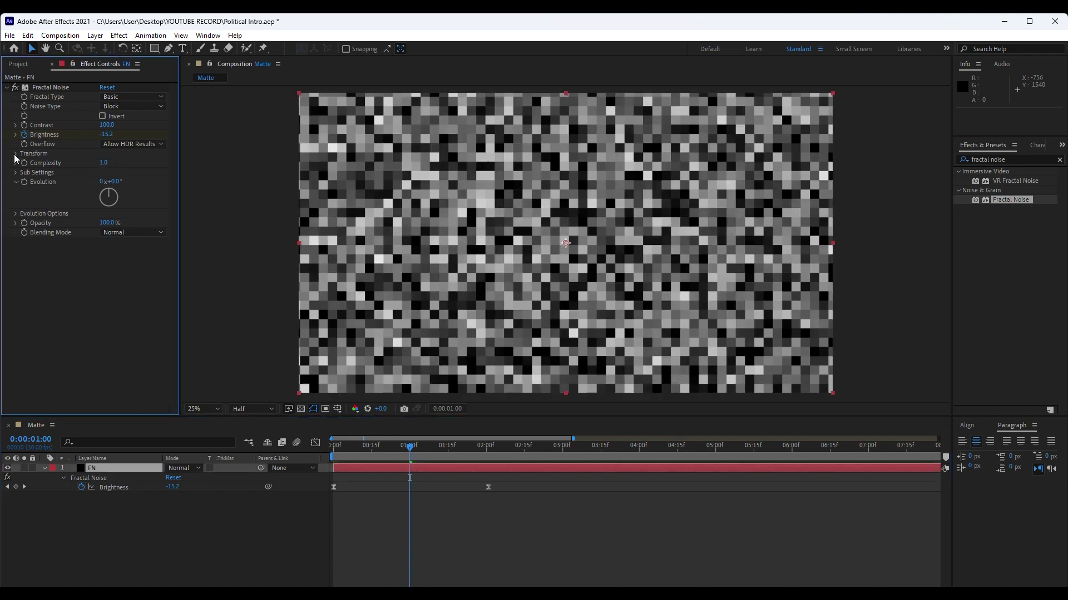
Disable uniform scaling for the noise and set its scale width to 830 and scale height to 470
click(15, 154)
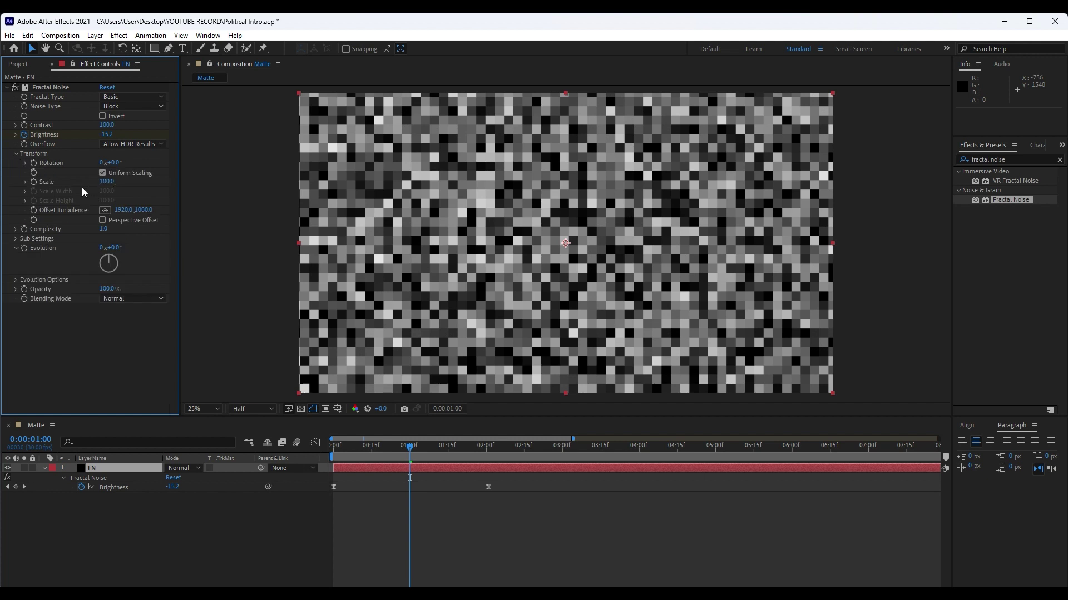
click(102, 172)
click(106, 191)
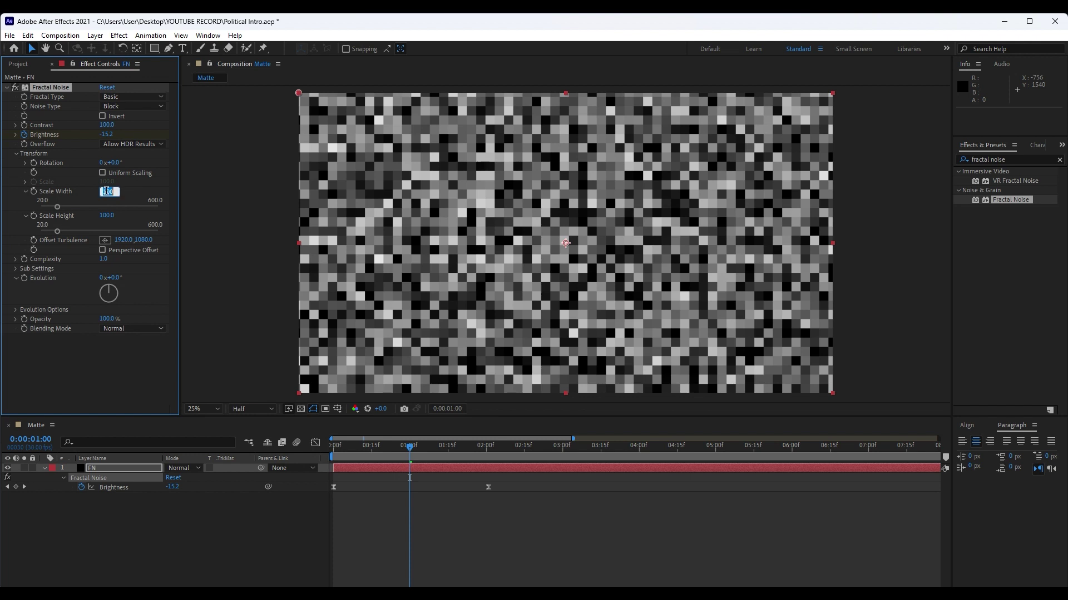
text(830)
click(106, 216)
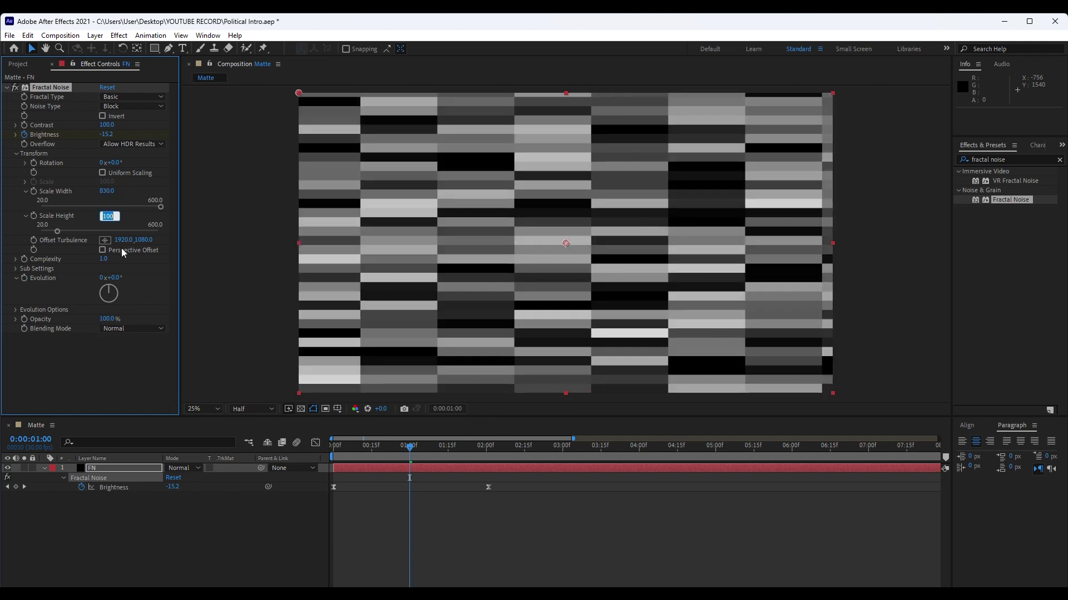
text(470)
key(Return)
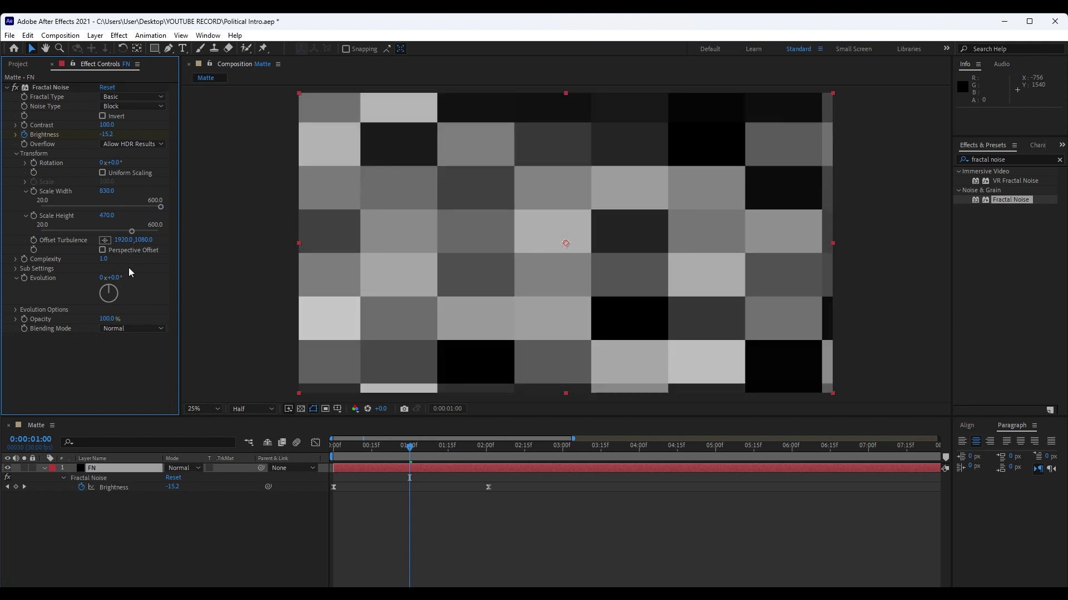
Shift the noise's offset turbulence to 1995, 1155 and preview the block animation
drag(121, 240, 179, 245)
key(space)
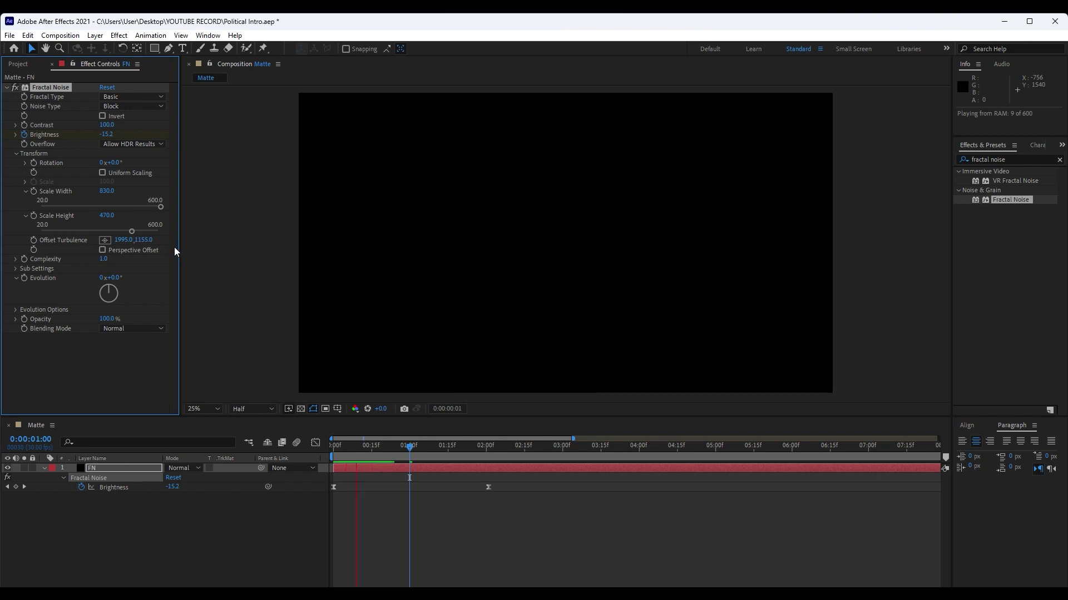
key(space)
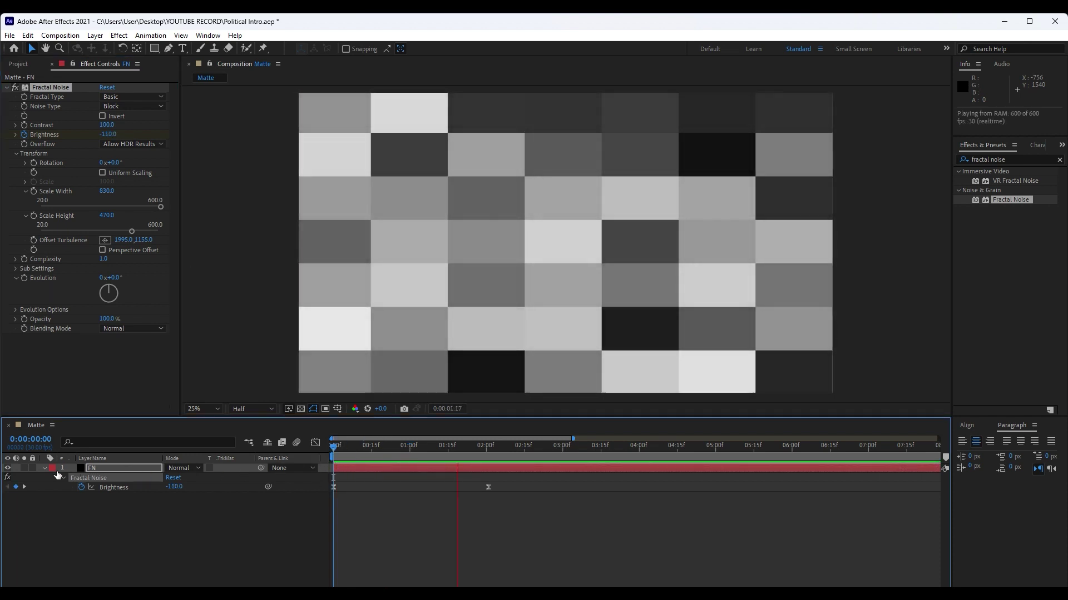
Drive the Fractal Noise Evolution with the expression time*100 and preview the animated blocks
click(44, 468)
drag(365, 449, 428, 446)
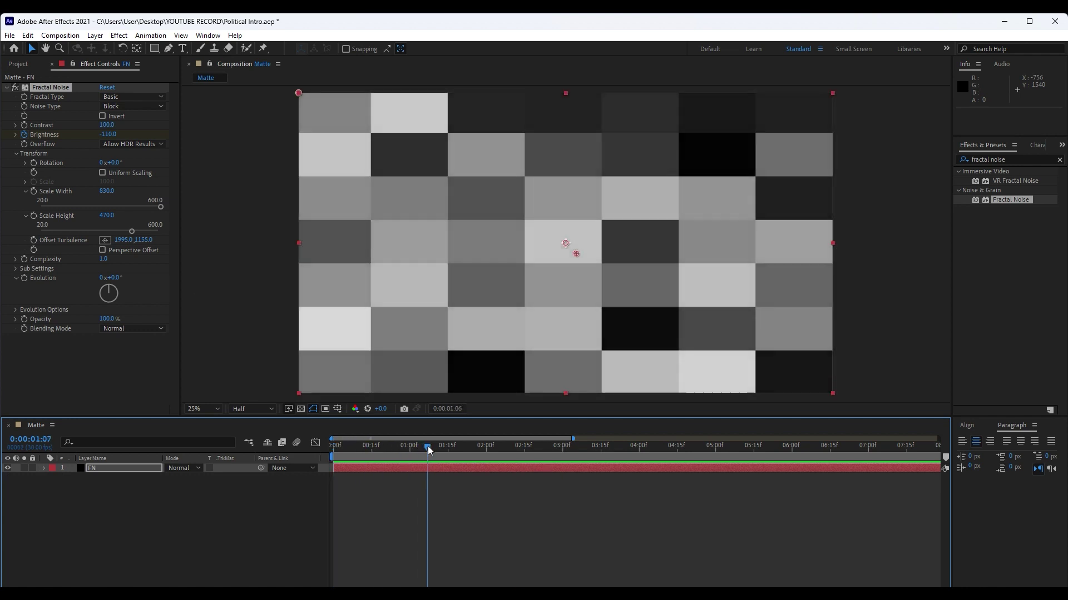
alt+click(23, 278)
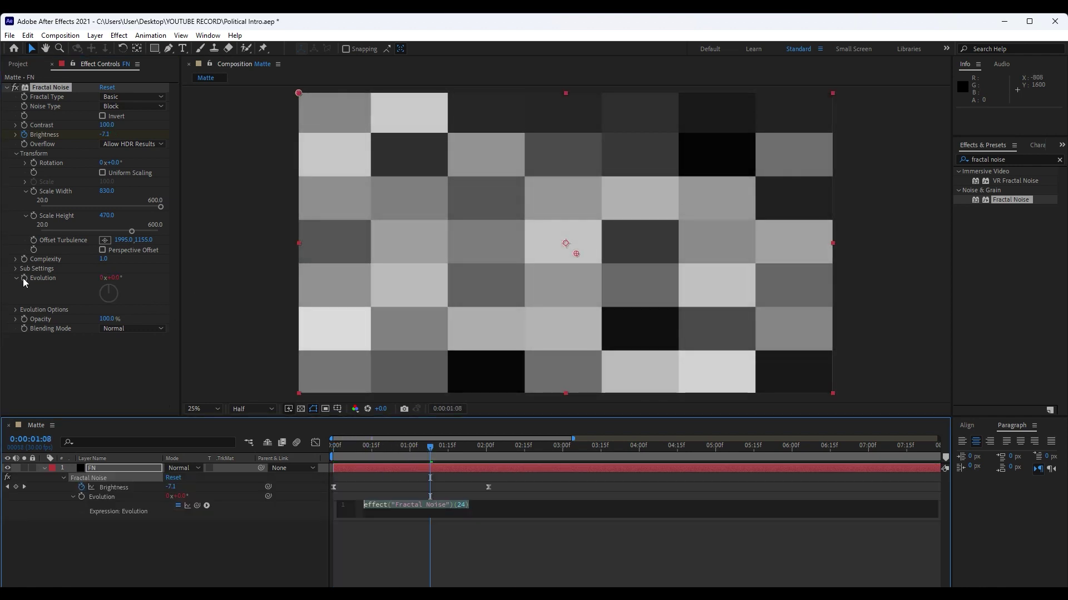
text(time)
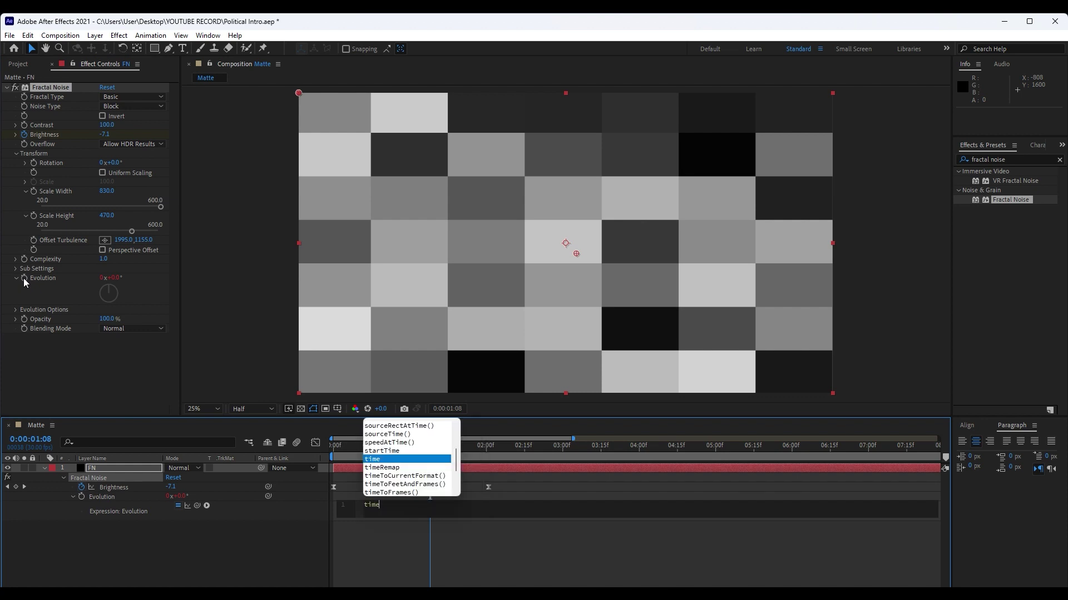
text(*100)
click(181, 566)
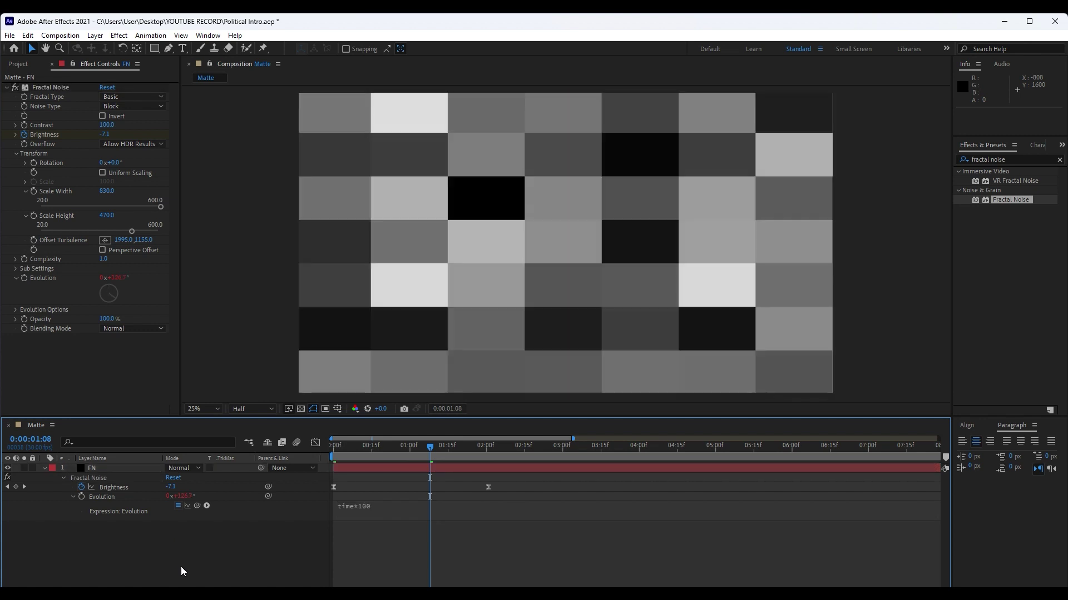
key(space)
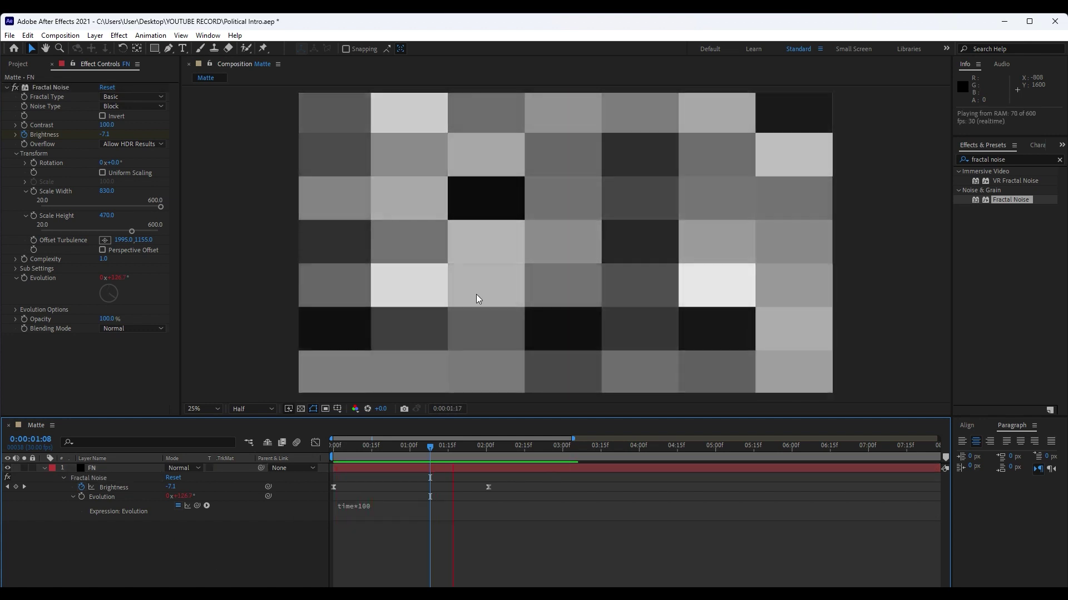
mouse_move(411, 452)
mouse_down()
mouse_move(350, 453)
mouse_move(440, 452)
mouse_move(392, 449)
mouse_up()
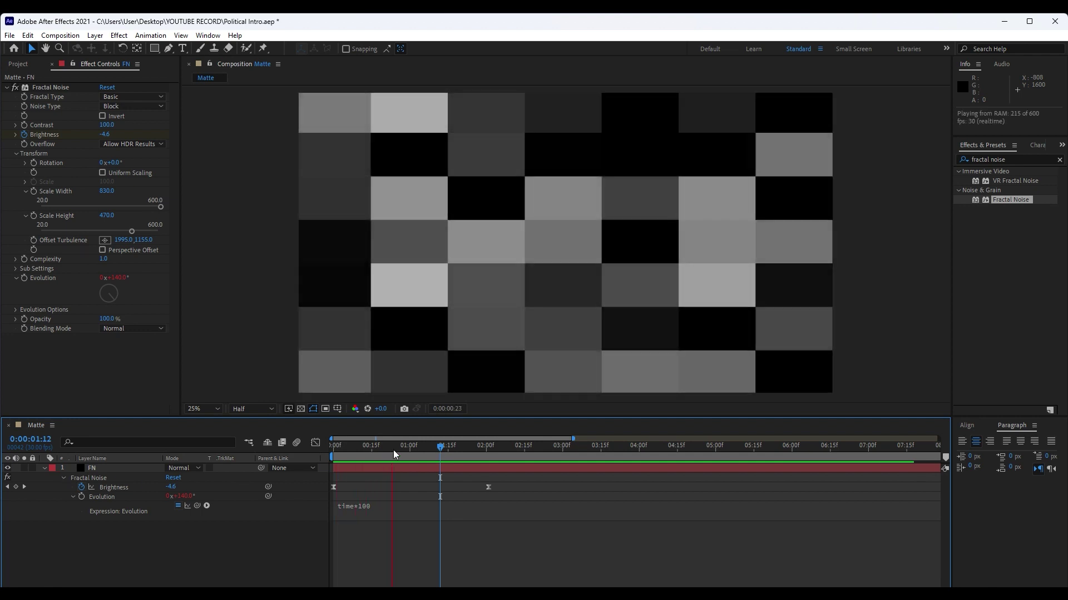
Pre-compose the FN layer into a new composition named FN, moving all attributes into it
click(43, 468)
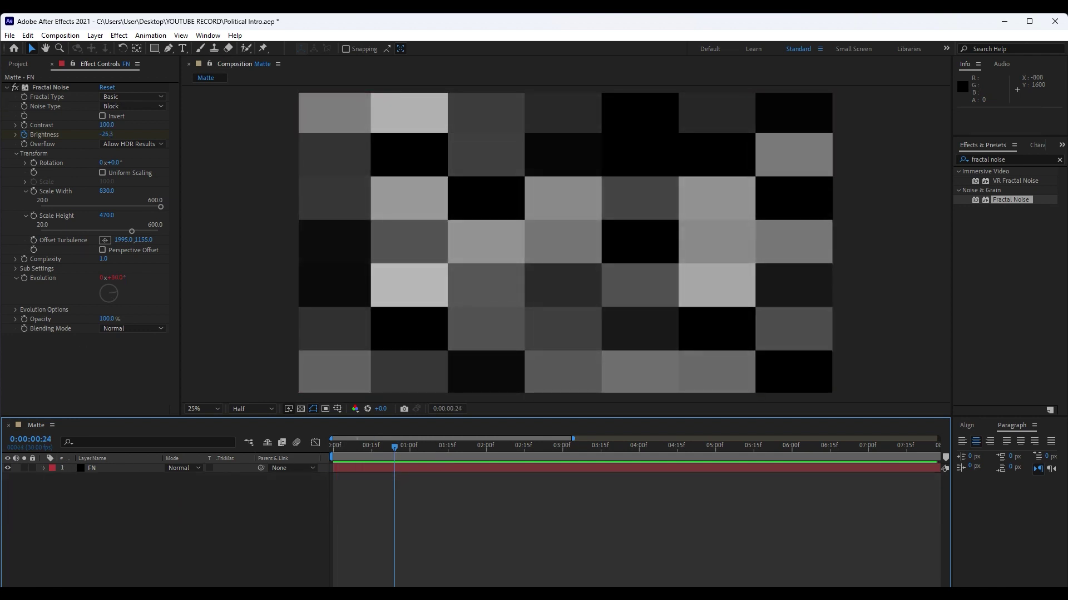
click(6, 89)
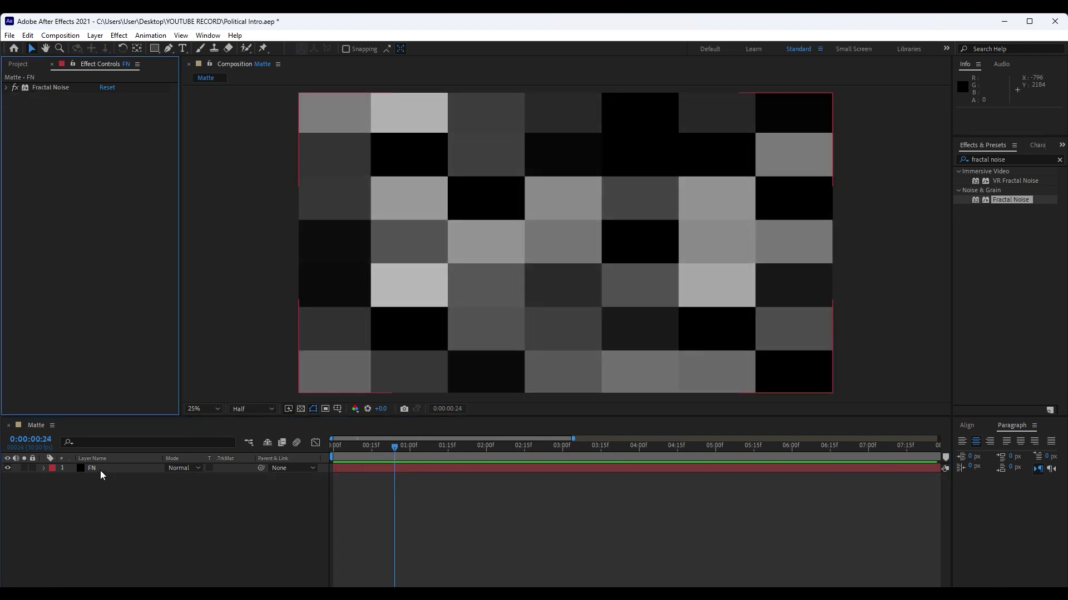
right_click(99, 469)
click(149, 405)
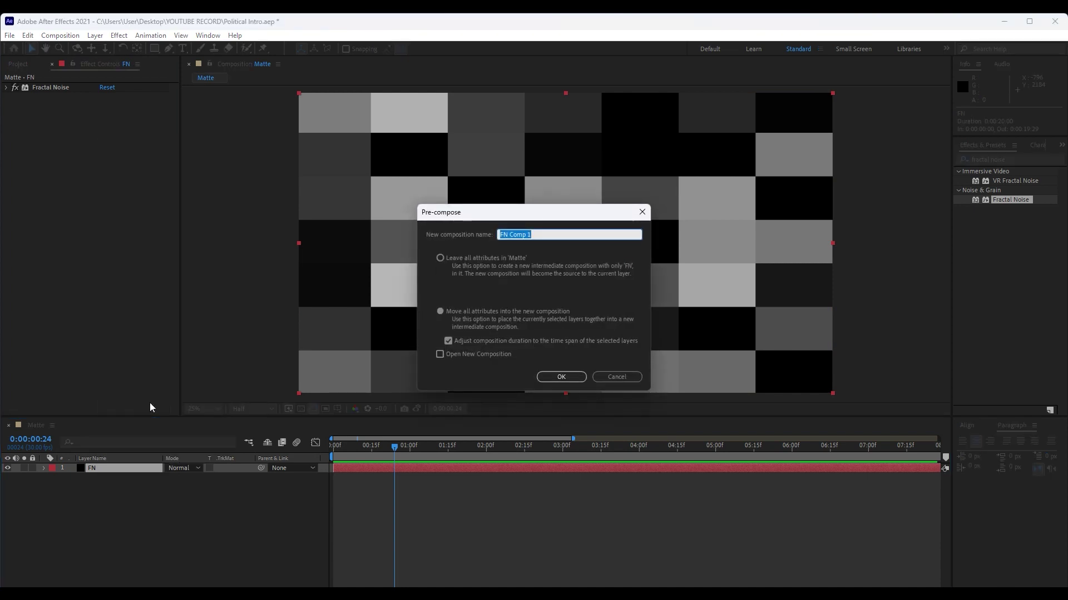
text(FN)
click(439, 312)
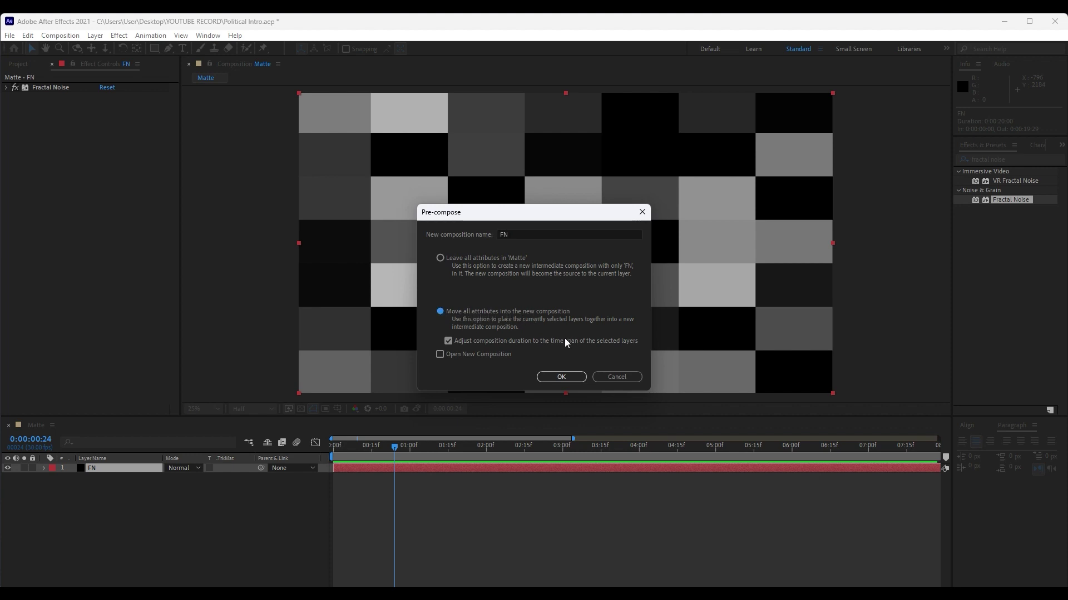
click(561, 377)
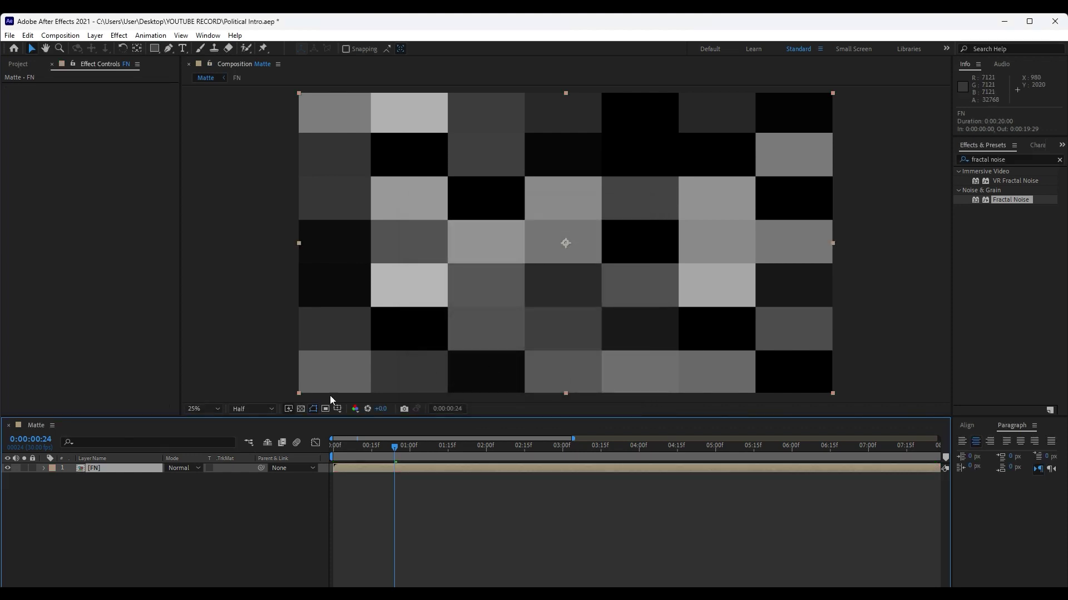
Duplicate the pre-composed FN layer in the Matte composition
click(94, 469)
click(26, 36)
click(84, 179)
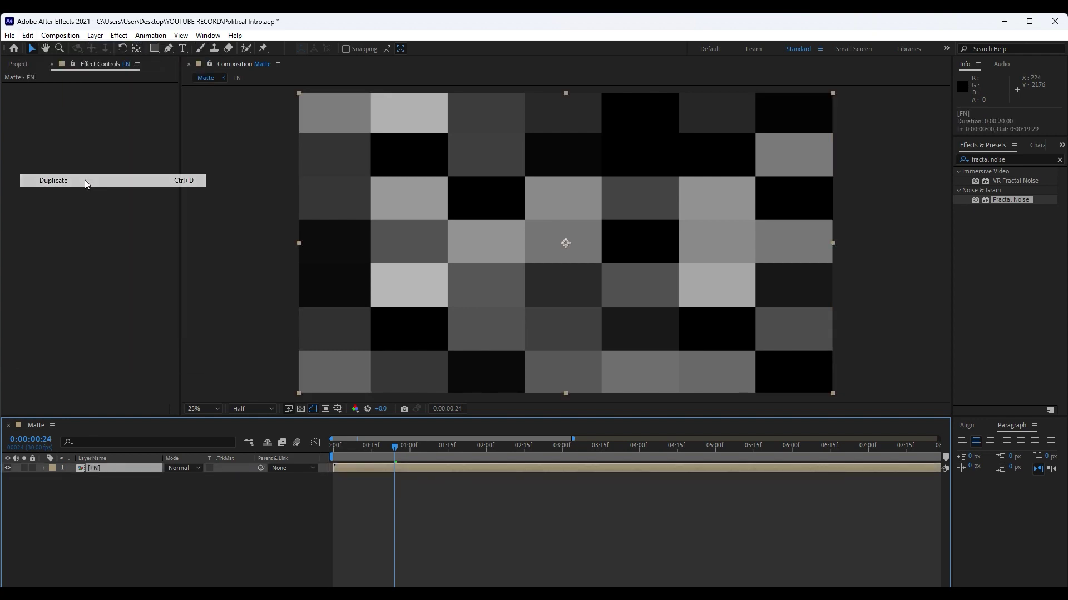
Apply the Find Edges effect to the upper FN layer and enable its Invert option
click(1009, 155)
key(ctrl+a)
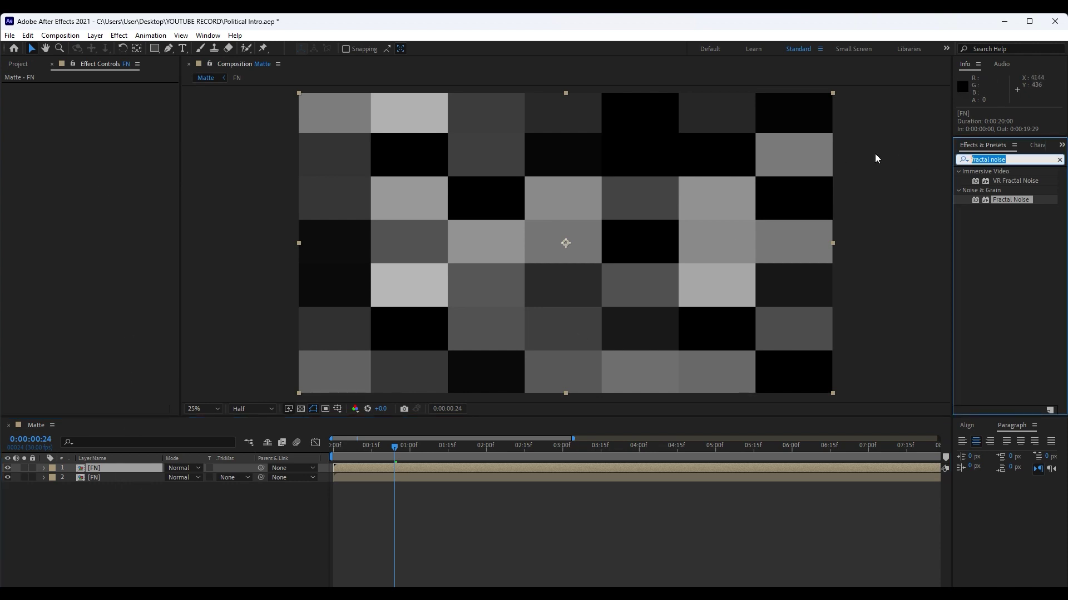
text(find)
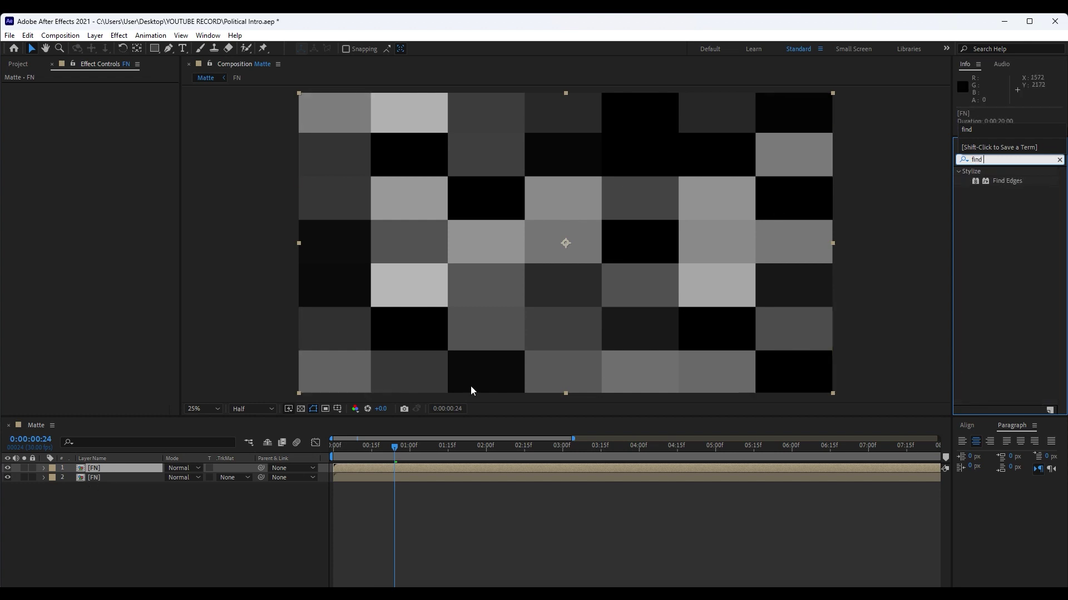
drag(994, 181, 103, 465)
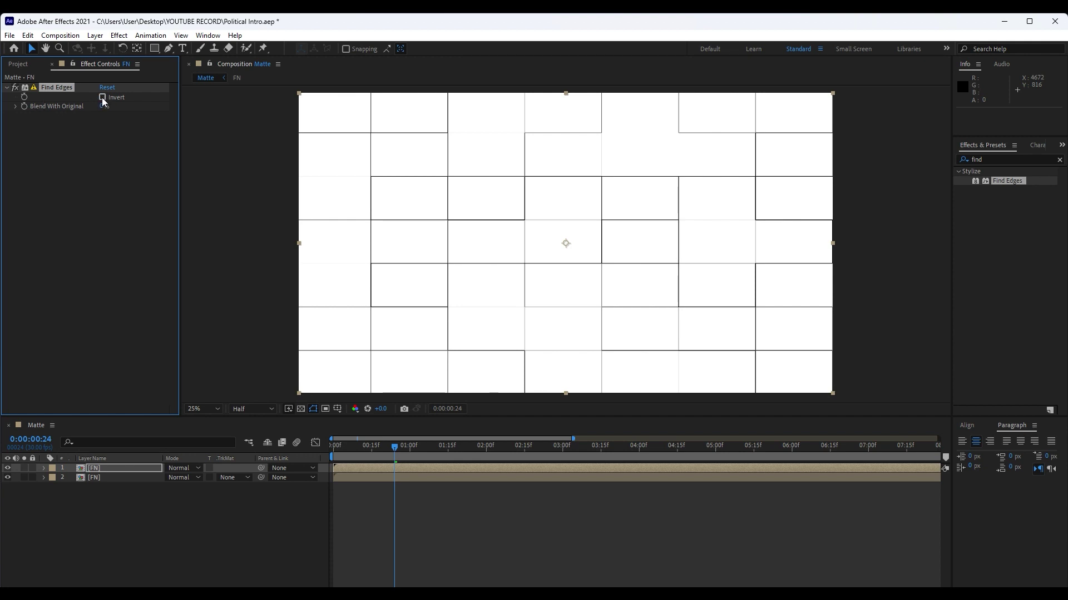
click(102, 98)
Set the upper FN layer's blending mode to Screen and preview the outlined blocks
click(187, 470)
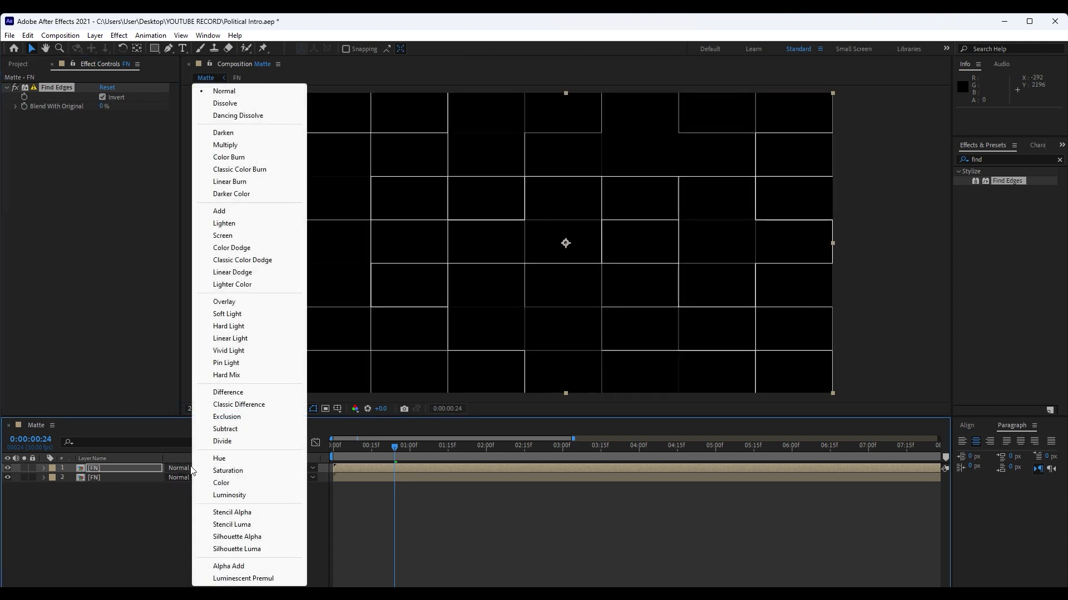
click(240, 237)
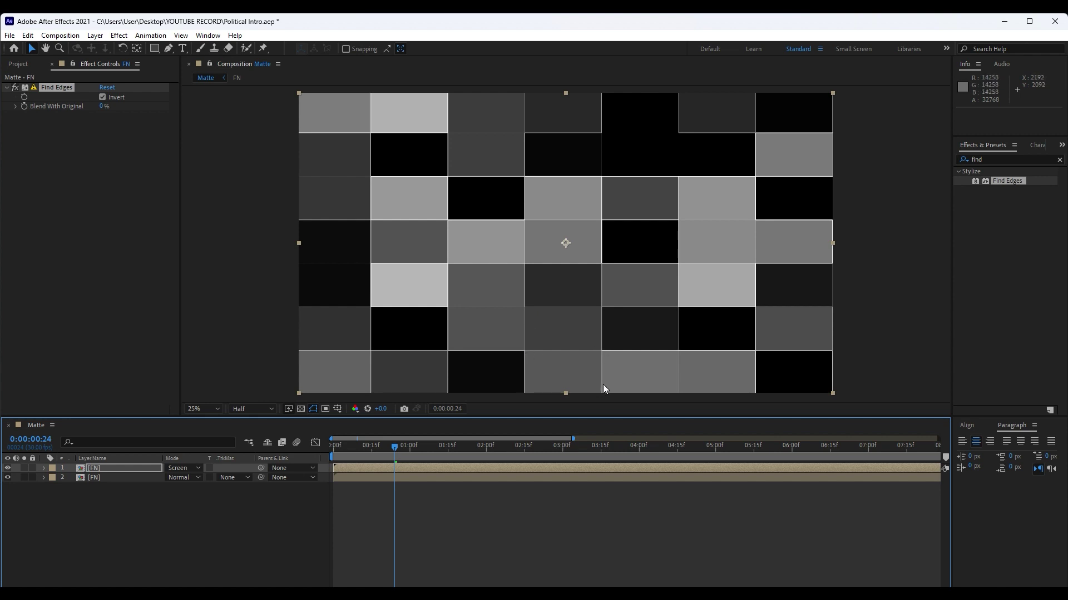
key(space)
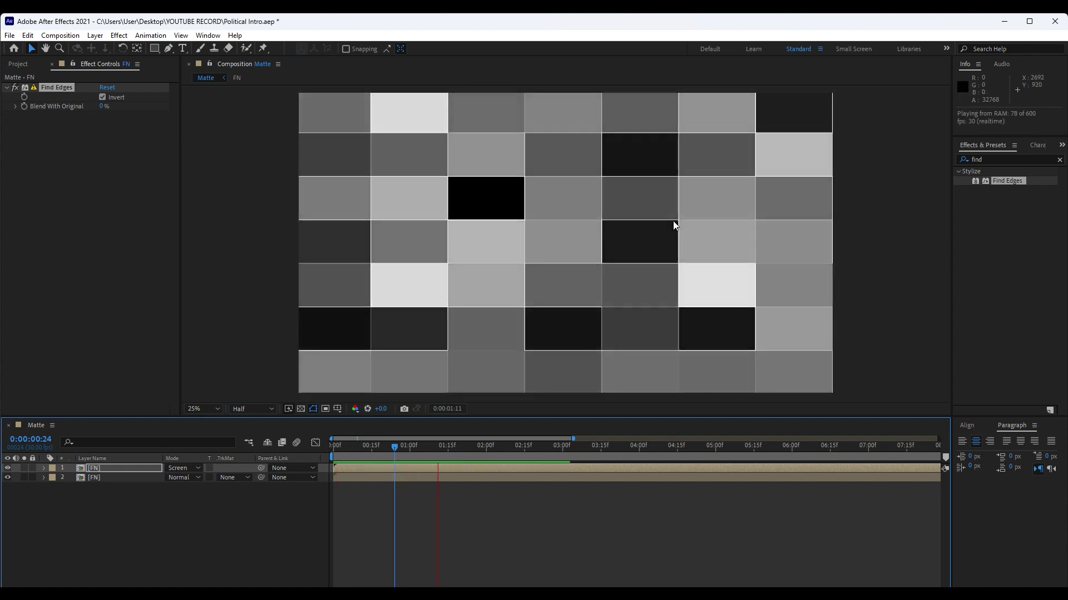
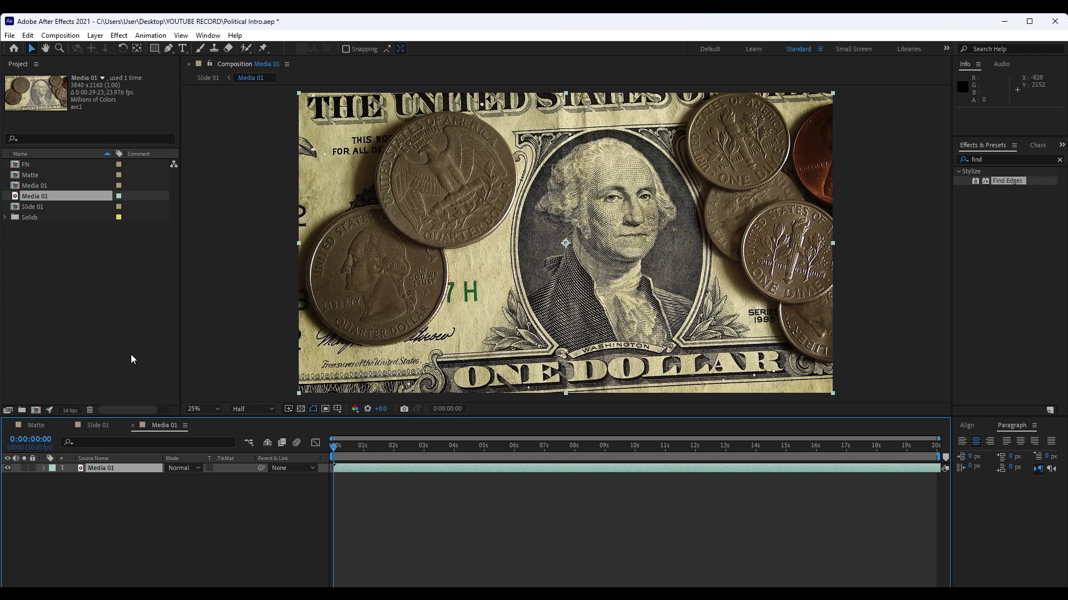
In the Slide 01 composition, close the other open timelines and set the Media 01 layer's track matte to Luma Matte
click(98, 425)
drag(335, 447, 369, 452)
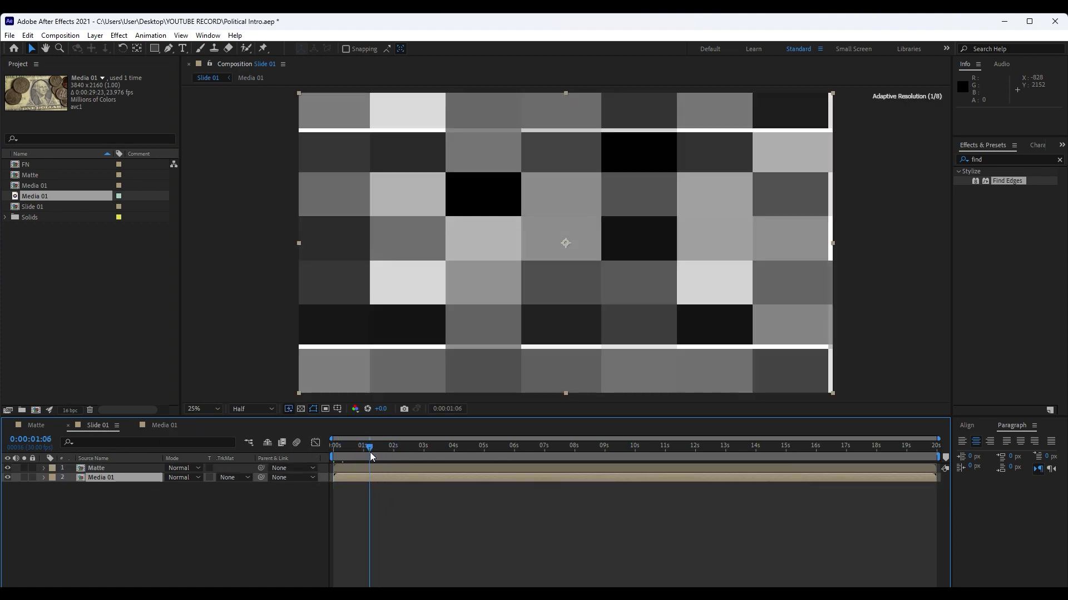
click(9, 424)
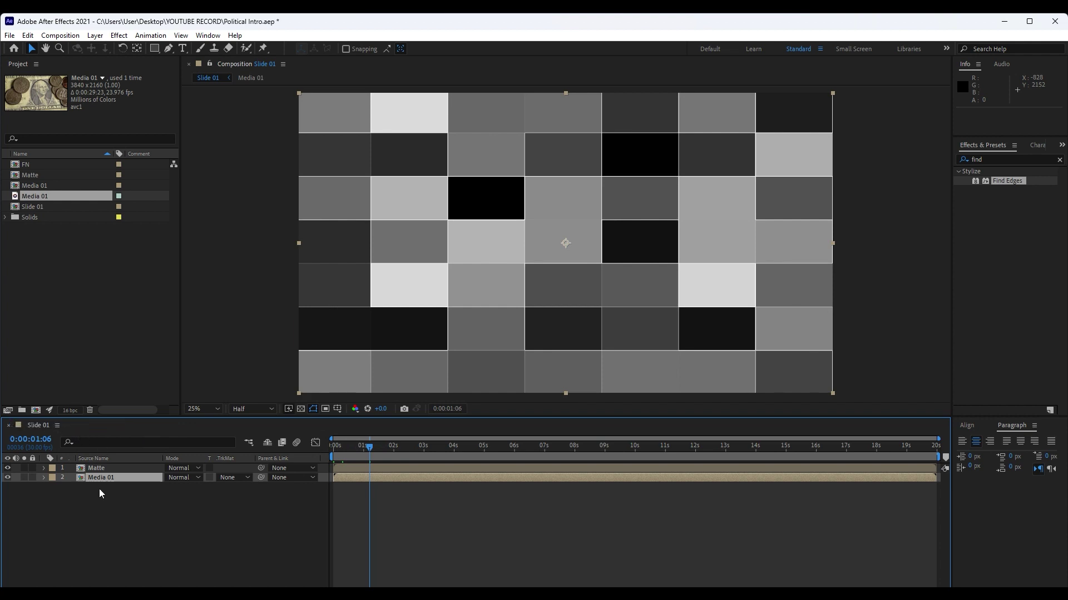
click(243, 477)
click(245, 531)
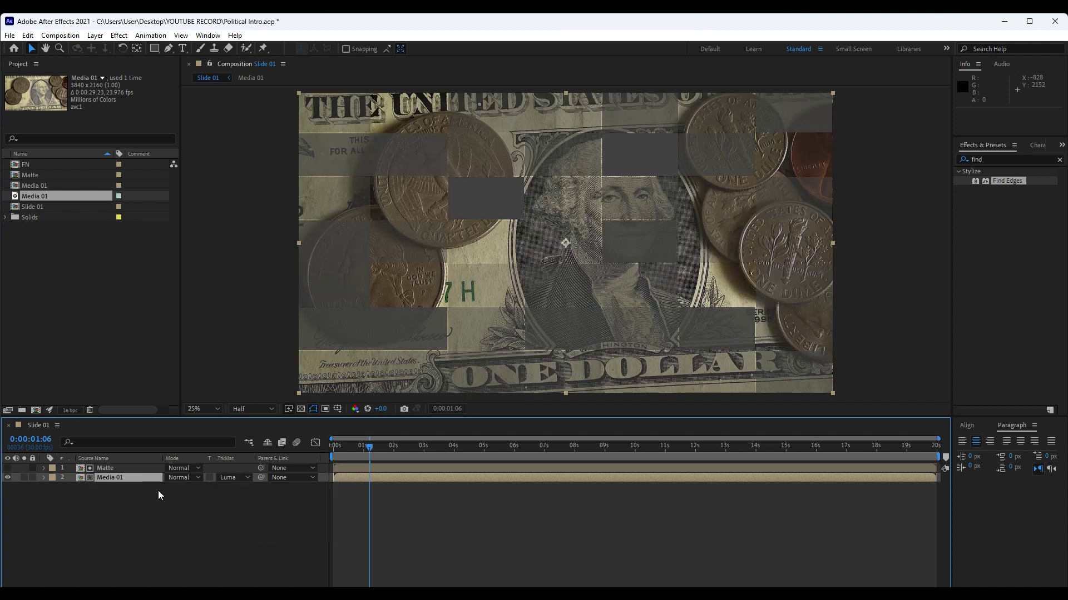
Preview the block reveal in Slide 01 with the layer modes shown and place the current time at 0:00:00:18
key(F4)
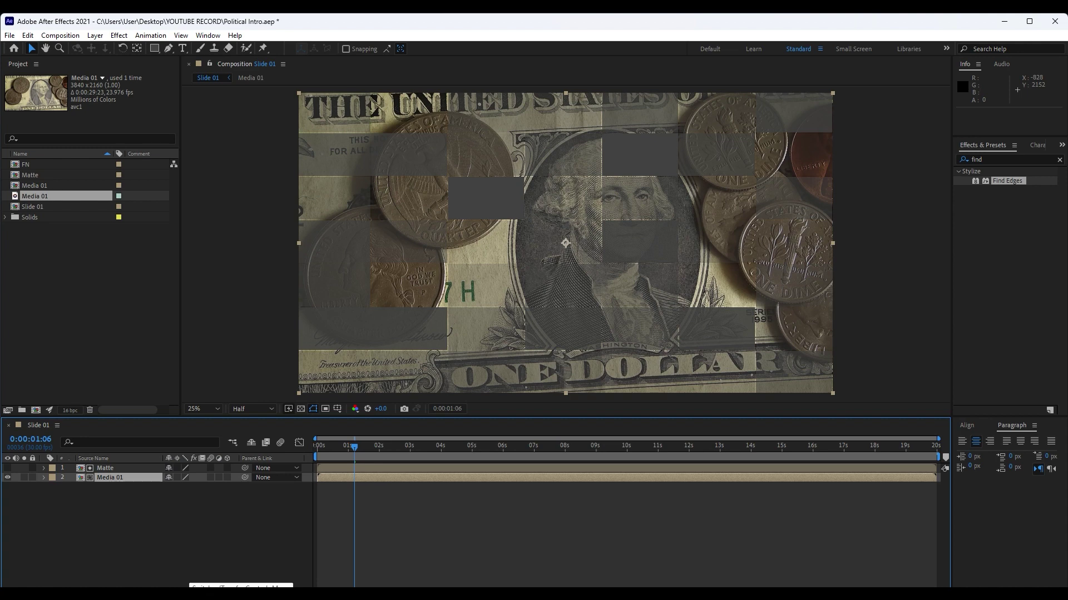
click(241, 585)
drag(365, 449, 342, 452)
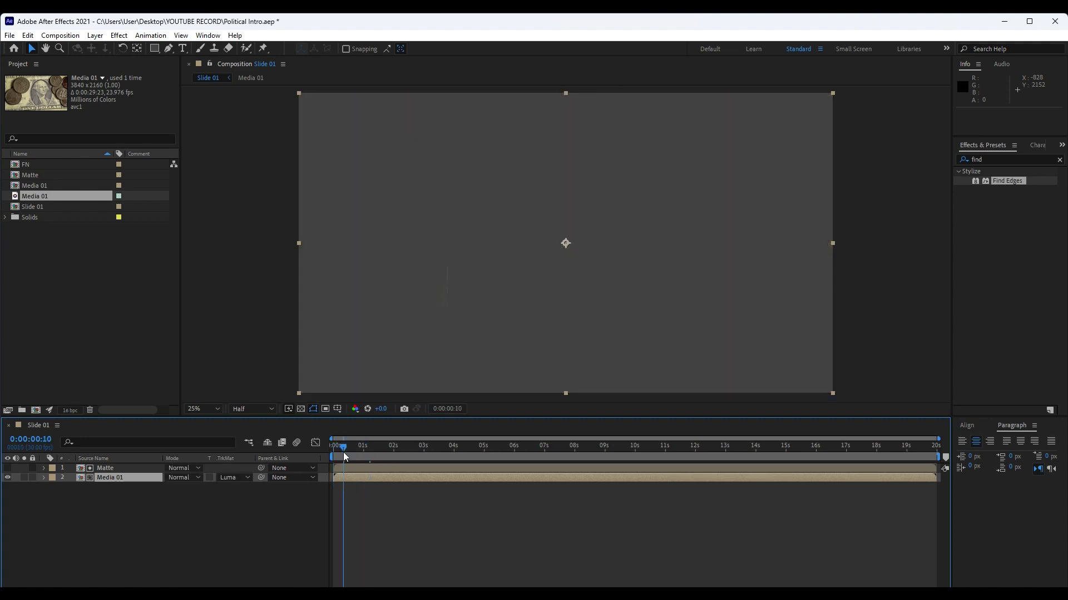
key(space)
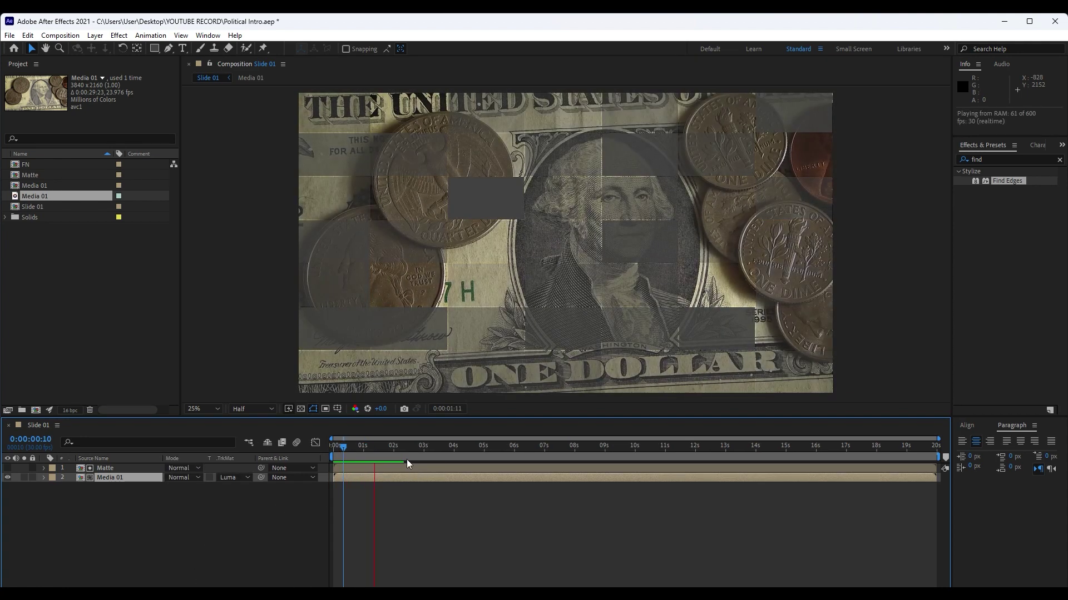
drag(389, 449, 351, 450)
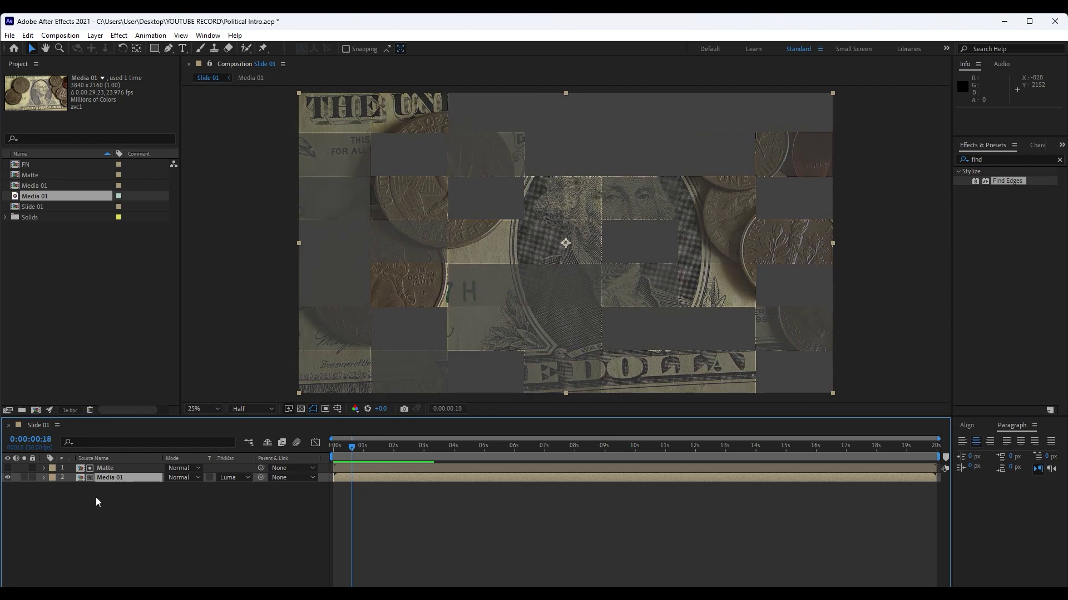
Duplicate the Matte and Media 01 layers together in Slide 01 and preview the stronger reveal
drag(150, 537, 78, 442)
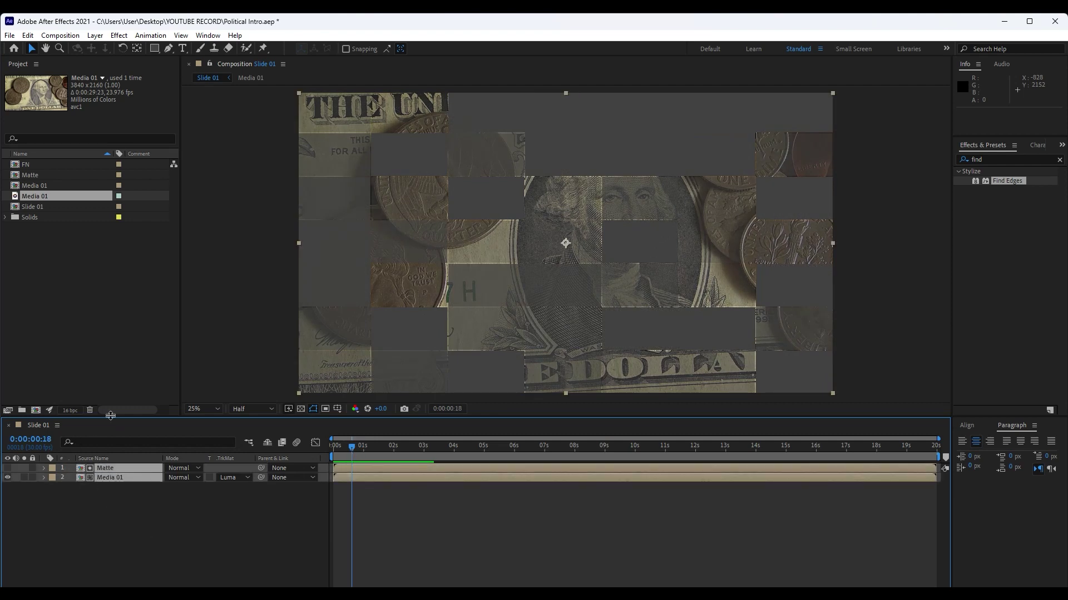
click(28, 35)
click(78, 181)
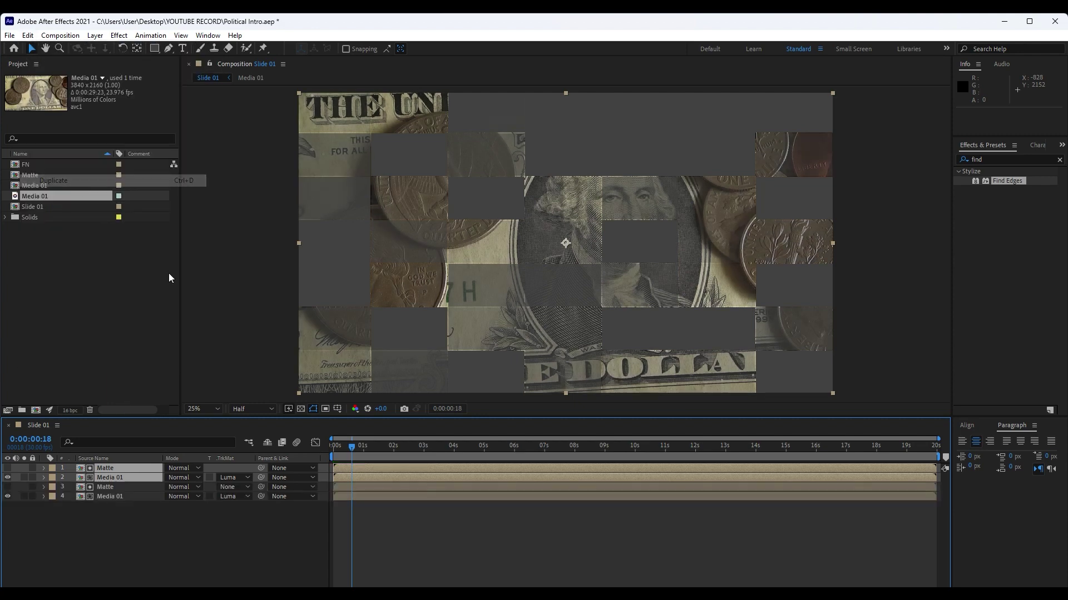
key(space)
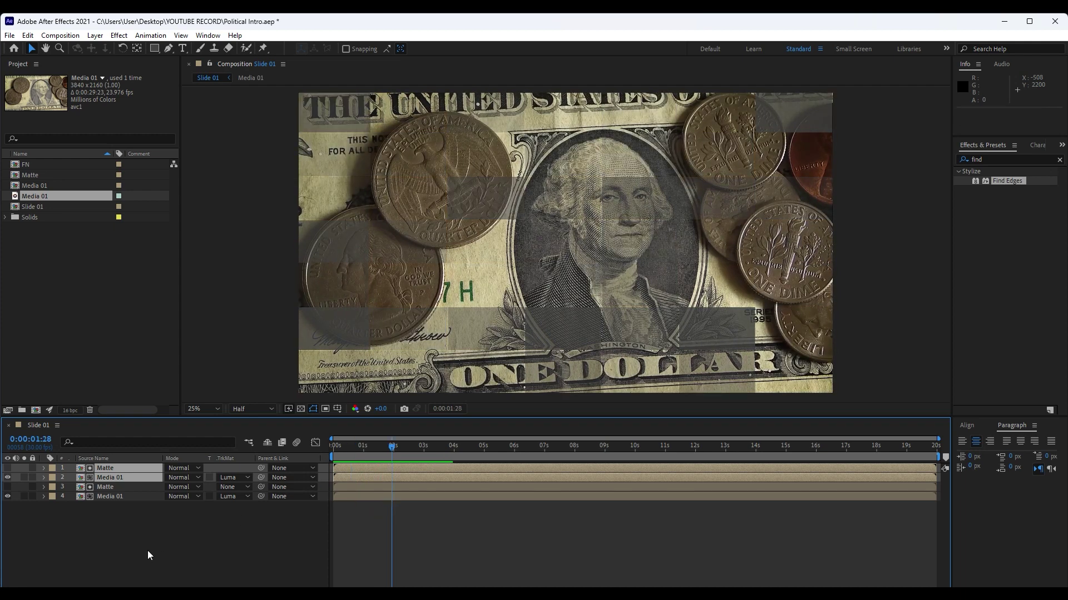
Add the Matte composition above all layers in Slide 01 and set its blending mode to Overlay
click(148, 551)
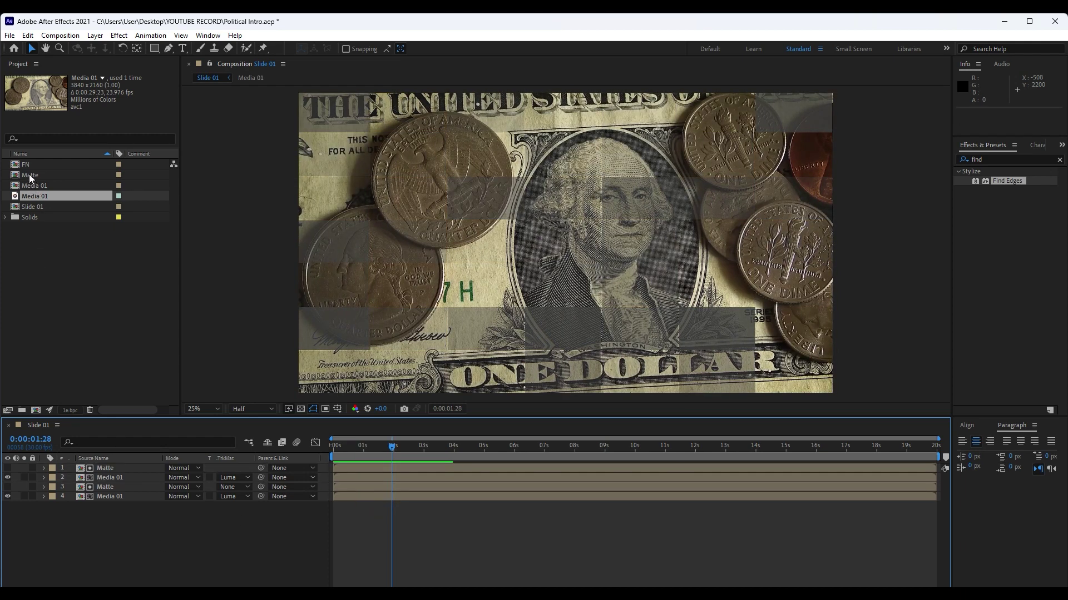
drag(29, 174, 132, 465)
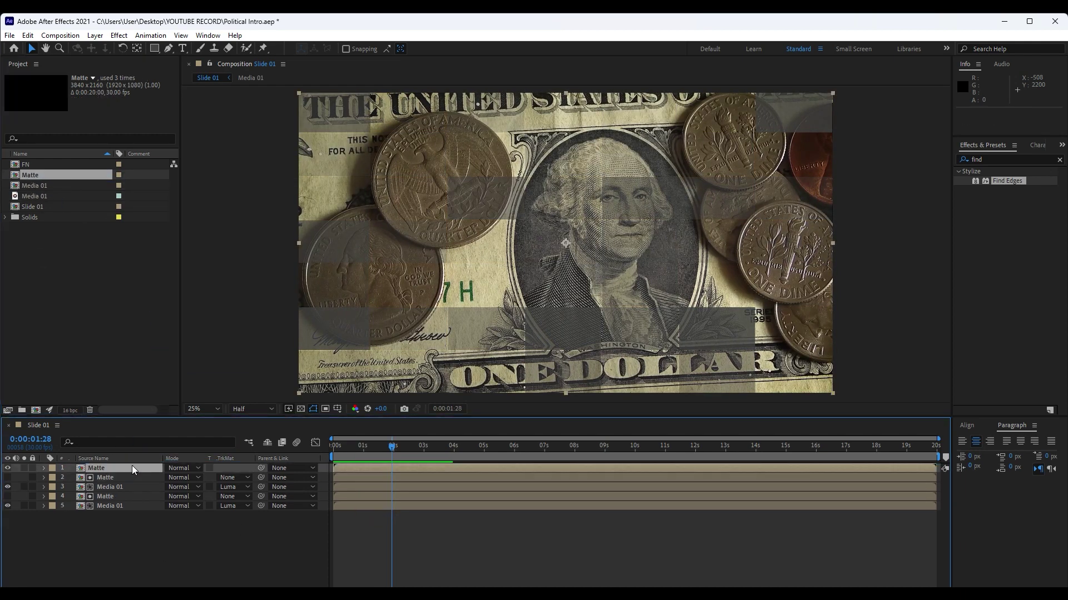
click(179, 468)
click(234, 302)
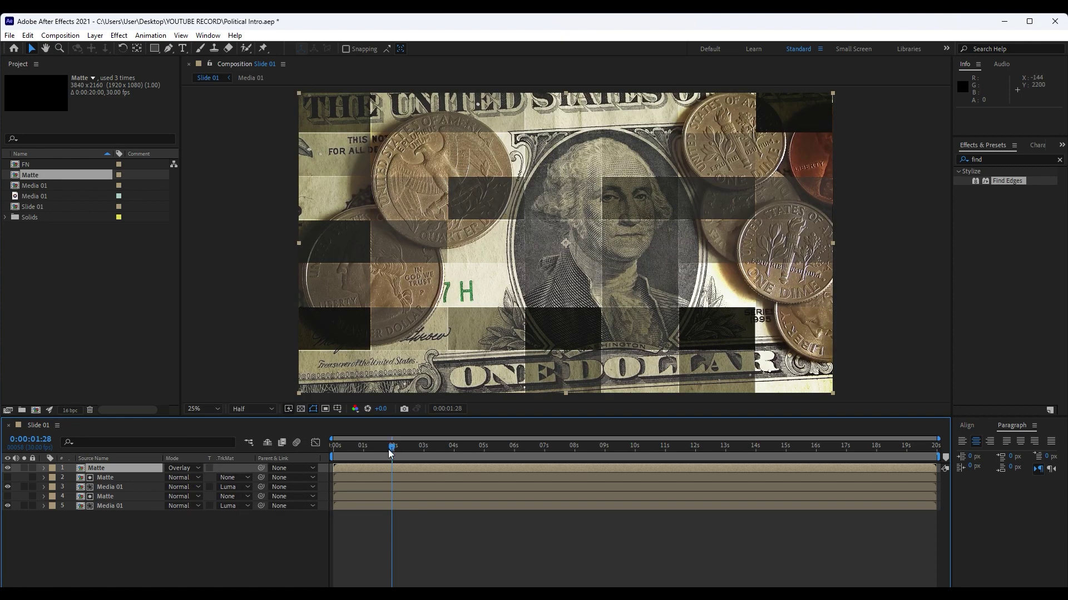
Preview the overlaid block animation, place the current time at 0:00:04:00 and save the project
drag(340, 450, 422, 455)
key(space)
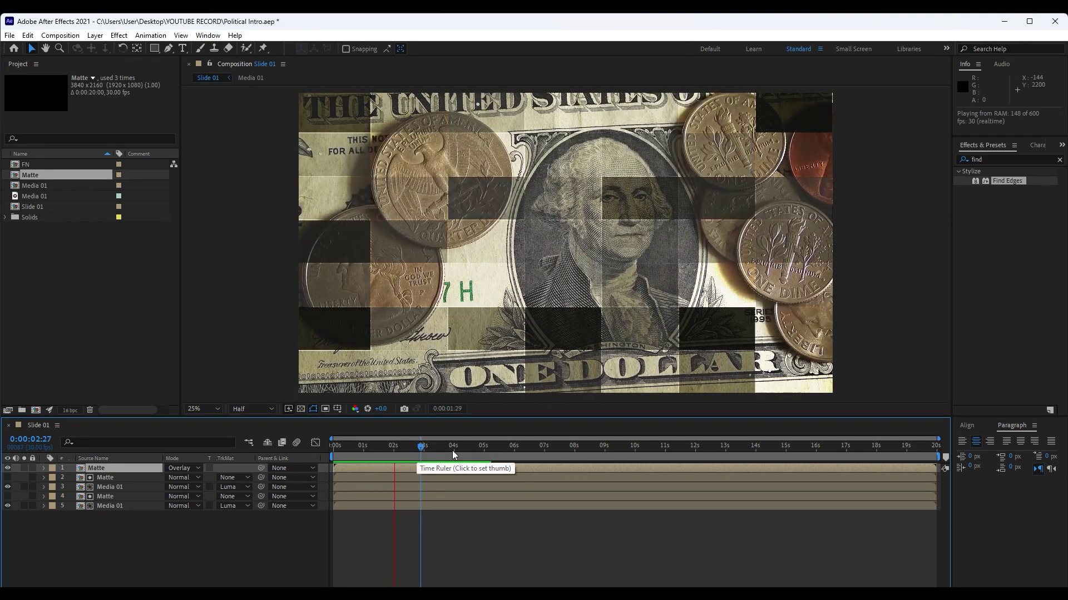
click(454, 451)
key(ctrl+s)
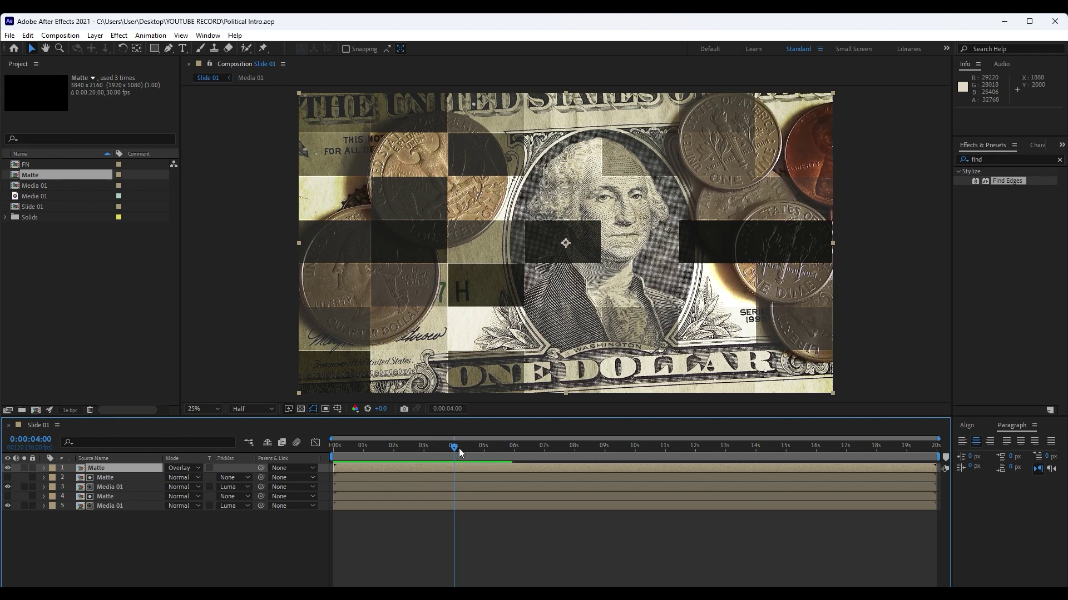
Display the title/action safe guides over the Slide 01 composition
click(337, 410)
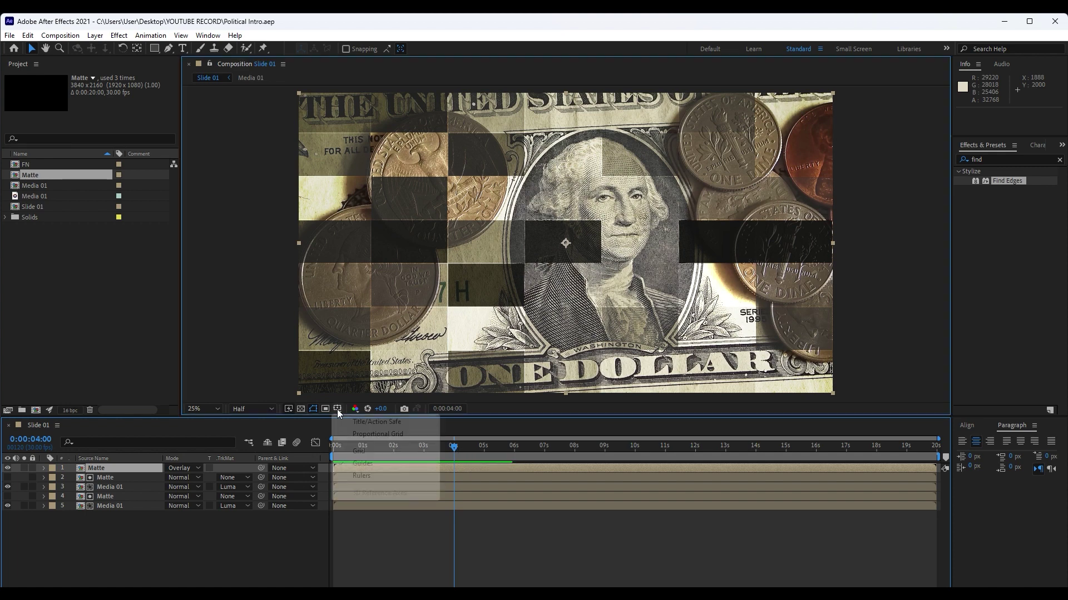
click(378, 422)
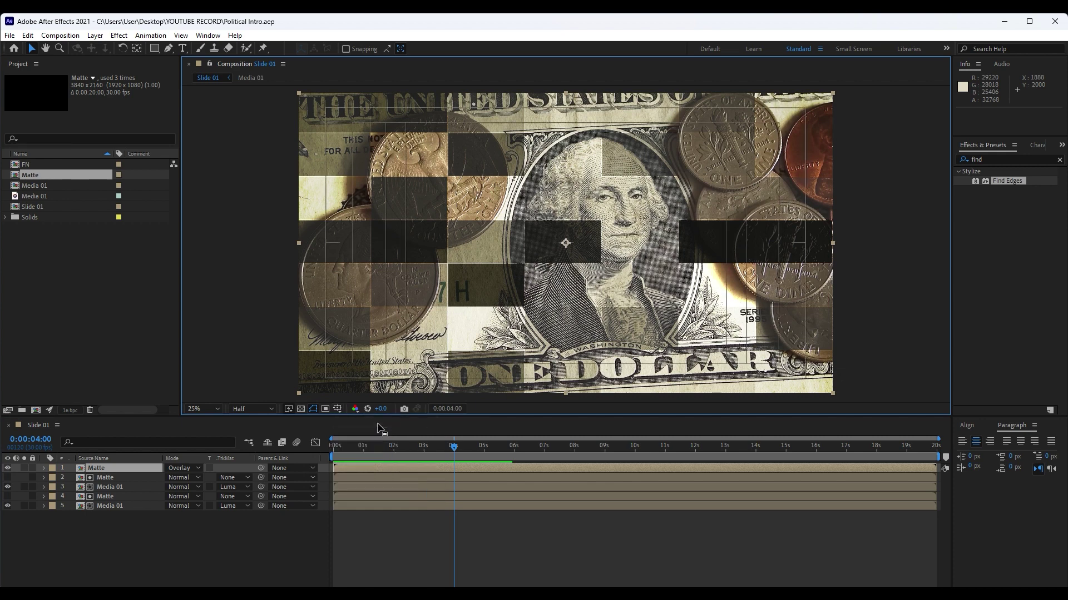
click(178, 549)
Create a black 3840 × 2160 px solid named Text Background above the other layers in Slide 01
right_click(160, 543)
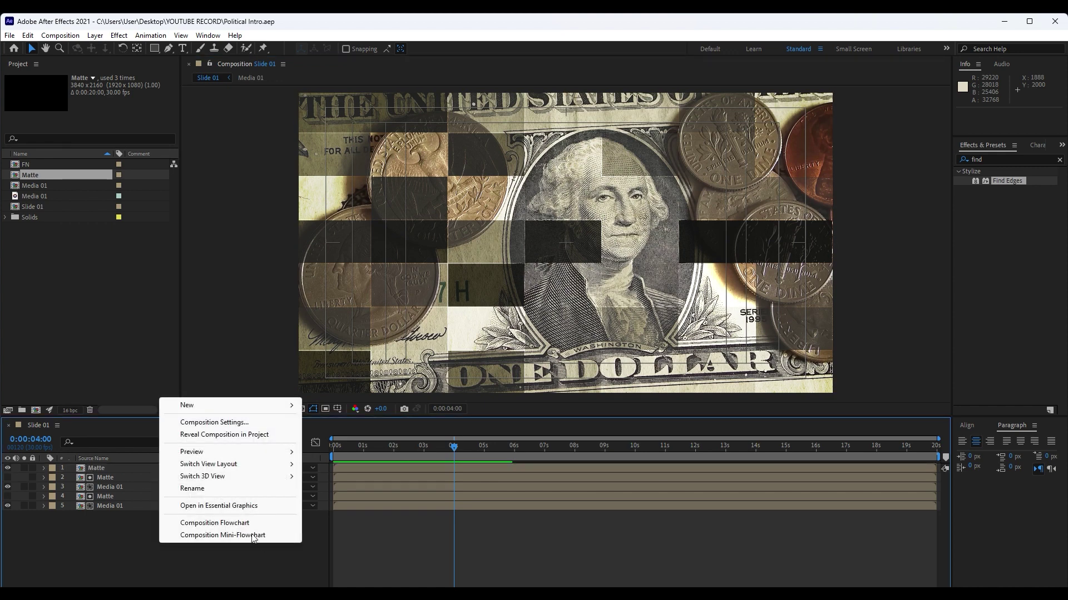
mouse_move(200, 407)
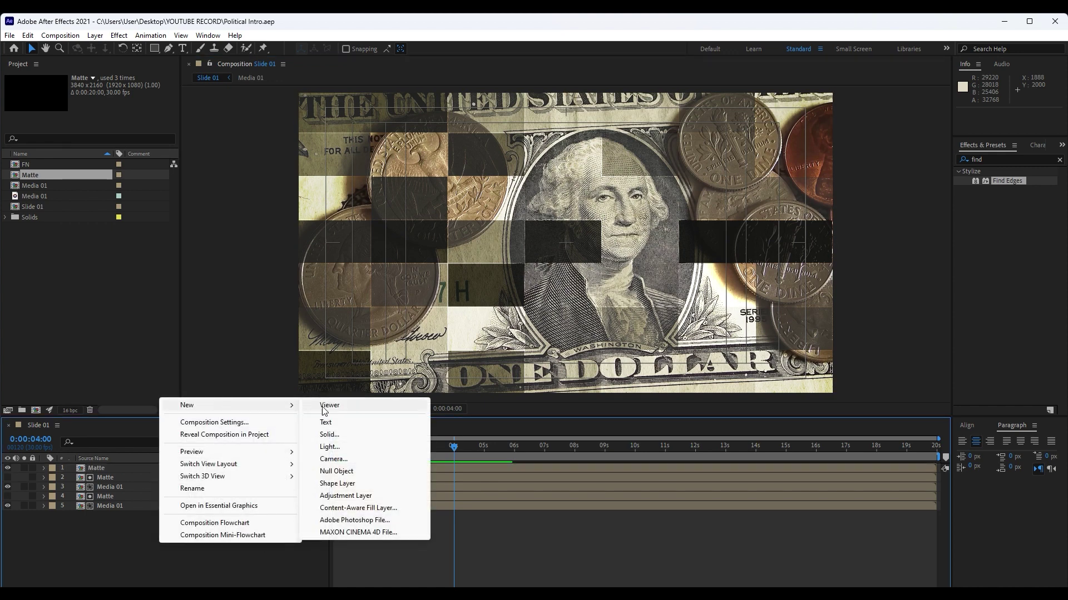
click(331, 435)
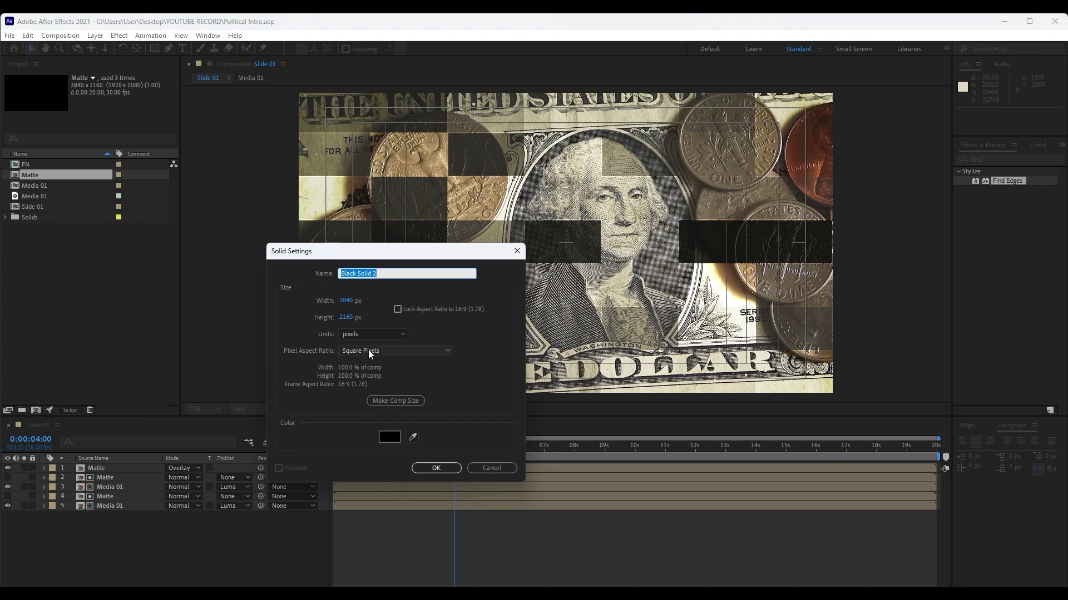
text(Text Backgroui)
key(BackSpace)
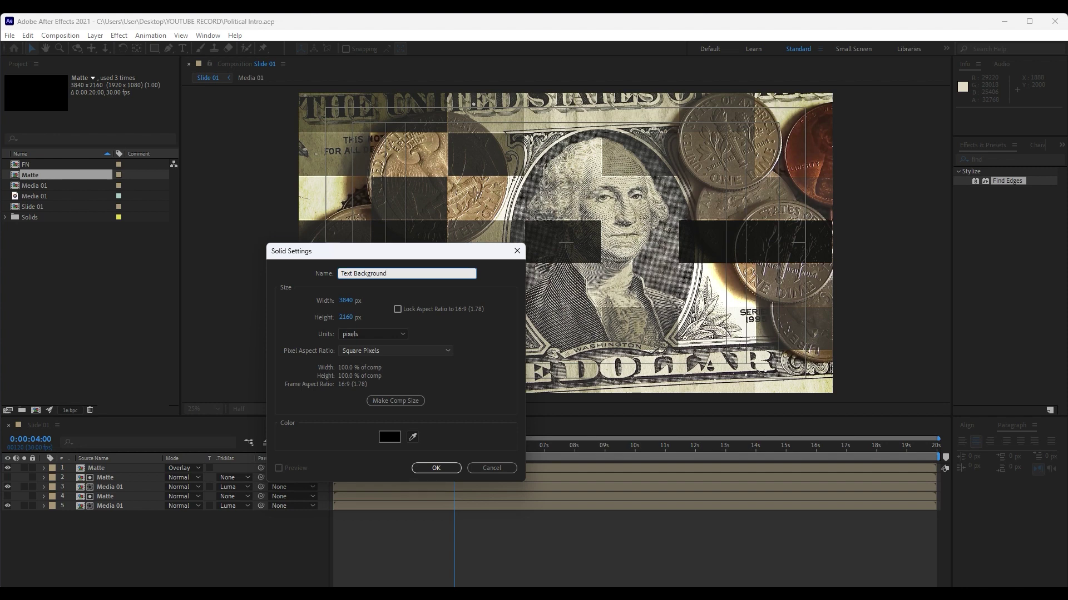
click(434, 468)
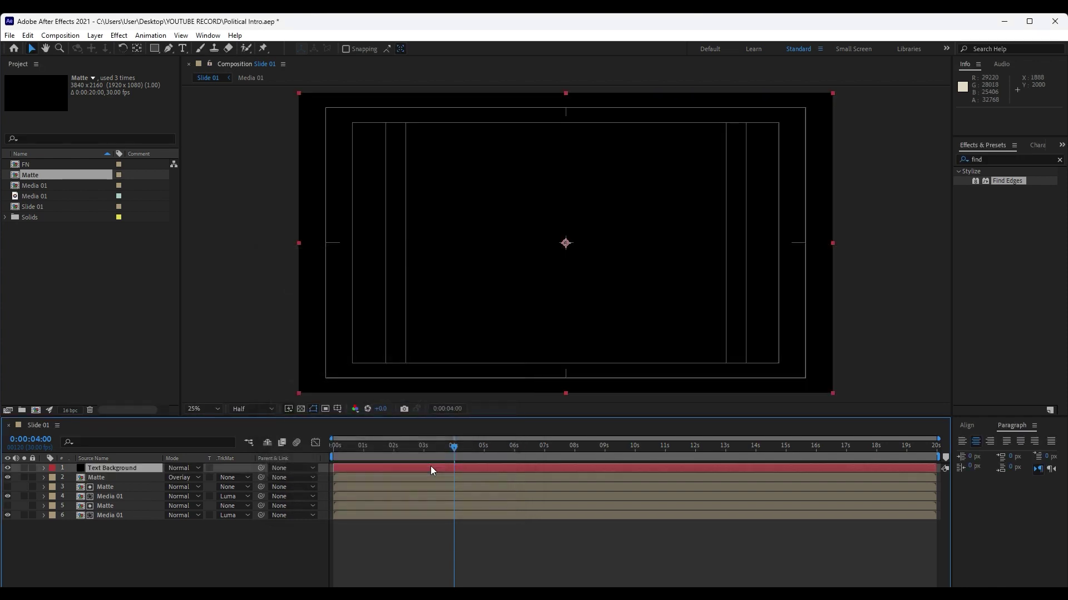
Hide Text Background, mask it to a centred horizontal bar about 2312 × 304 px between the inner guides, and show the layer again
click(7, 469)
click(111, 542)
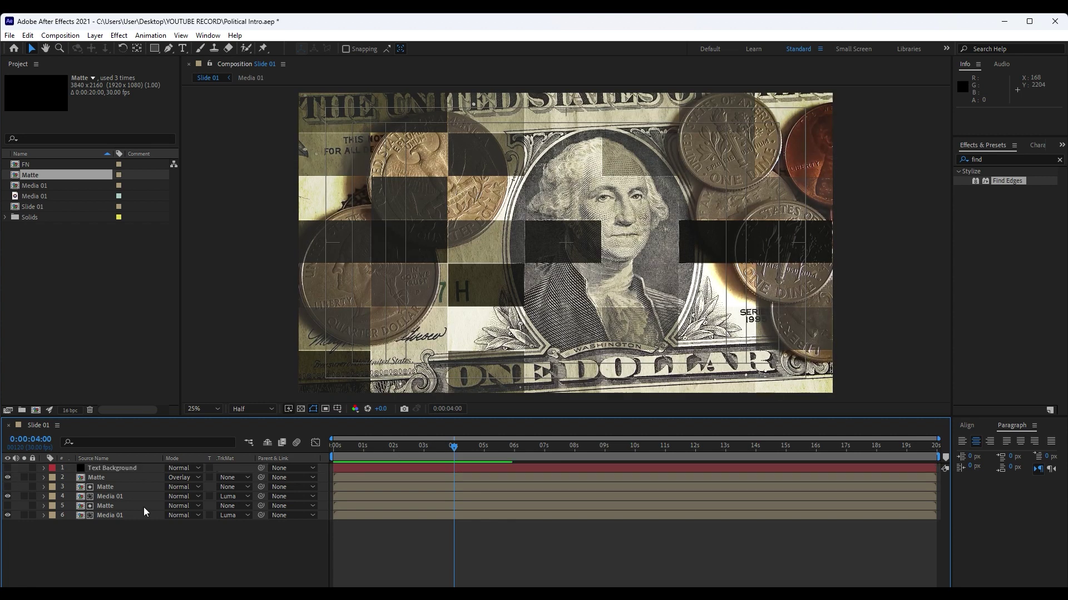
click(114, 469)
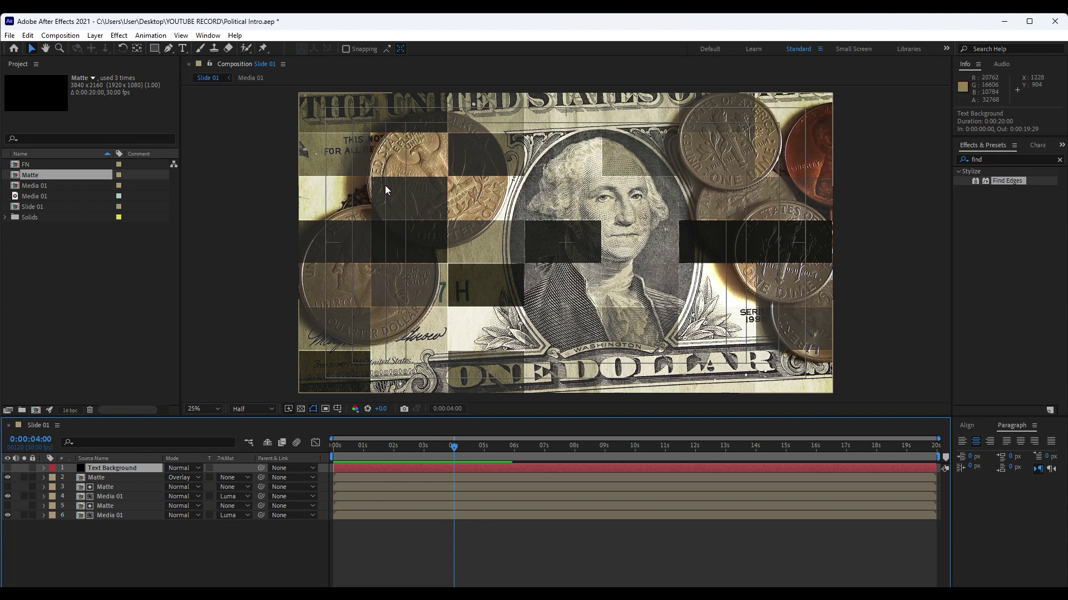
click(155, 49)
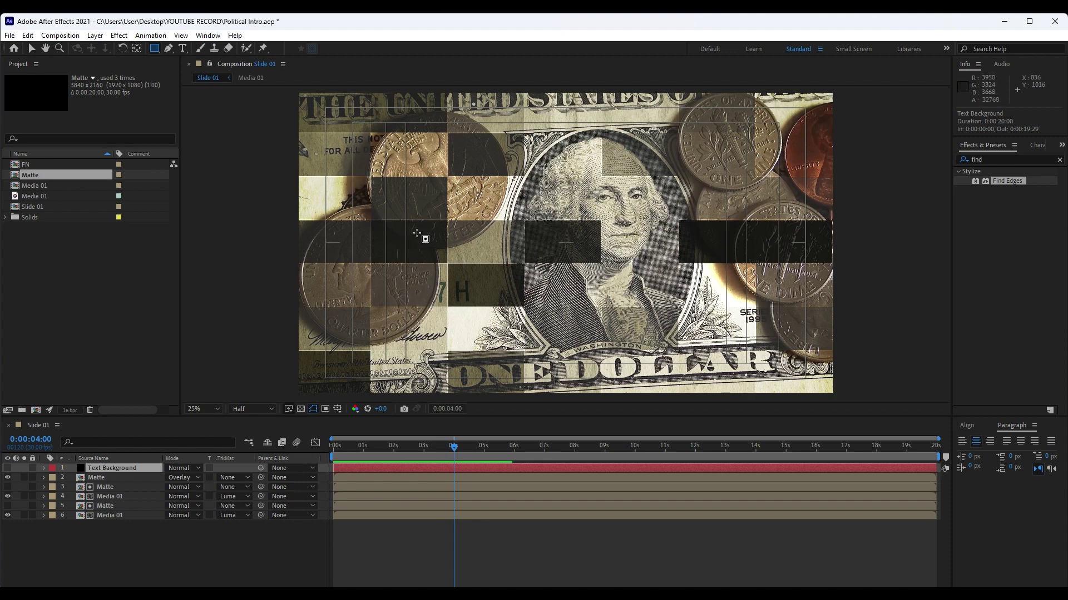
drag(406, 221, 728, 263)
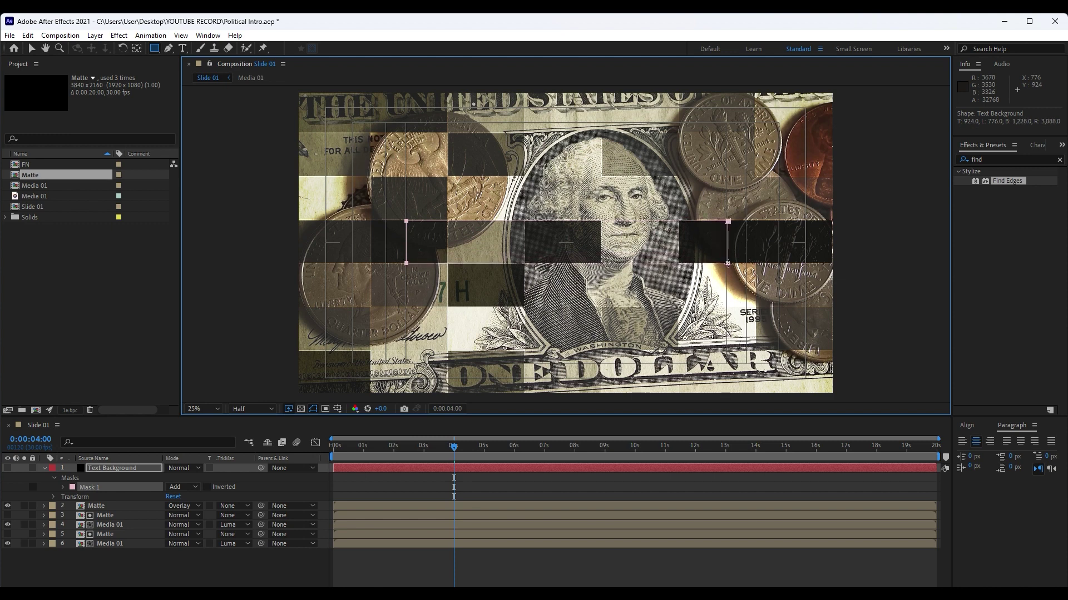
click(44, 469)
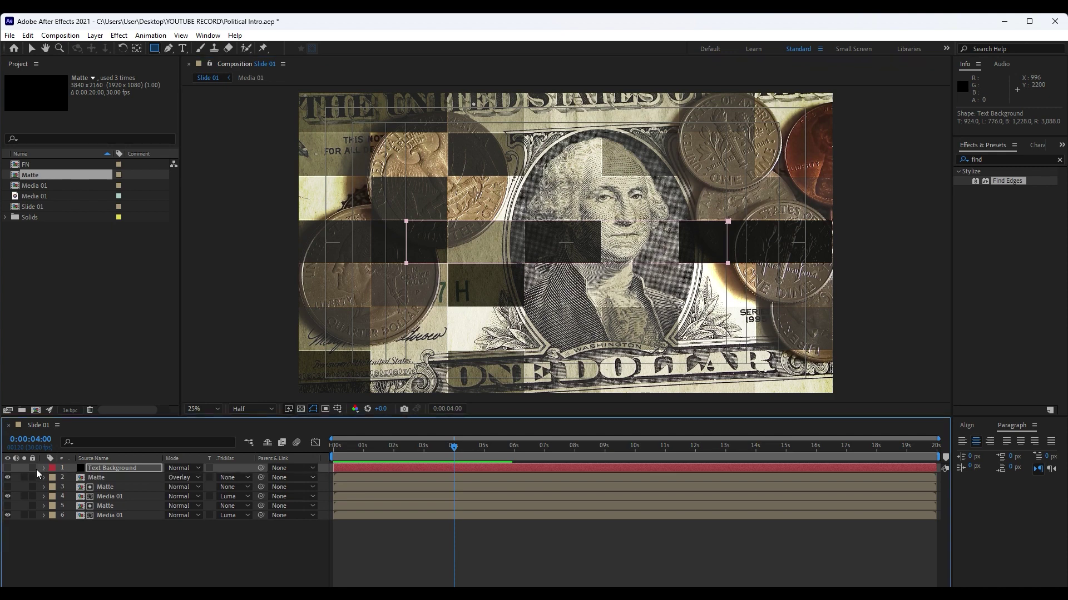
click(110, 467)
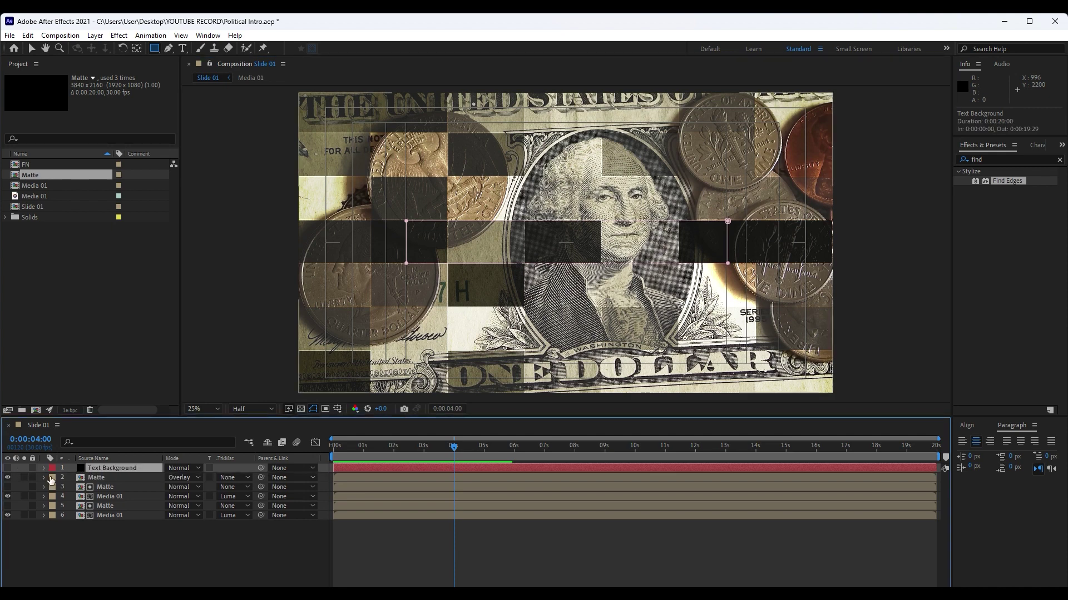
click(8, 469)
click(166, 556)
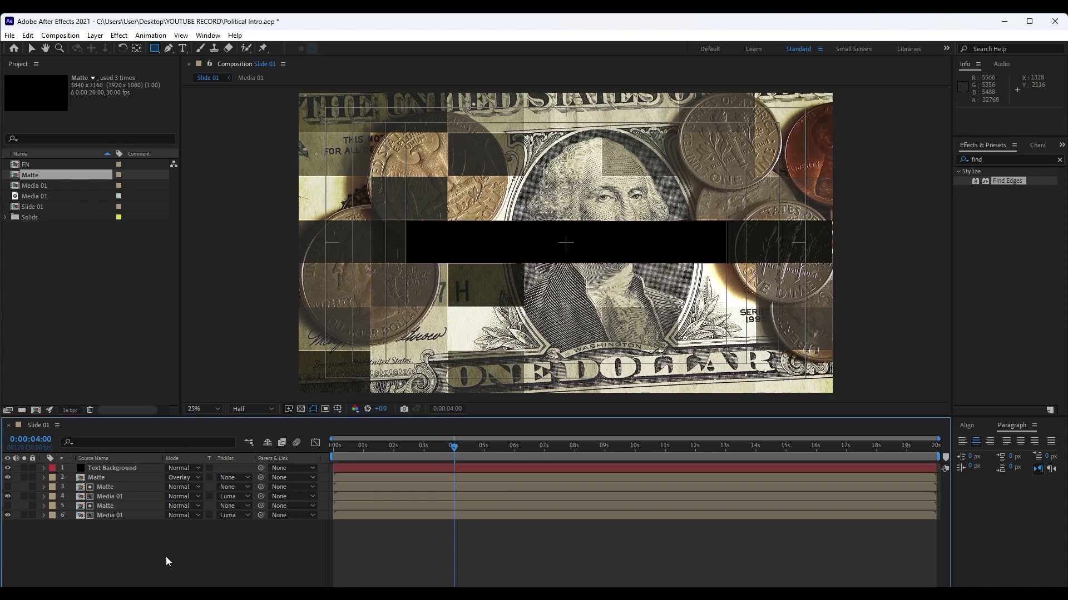
Apply the Fill effect to the Text Background layer with the red color FF0000
click(110, 467)
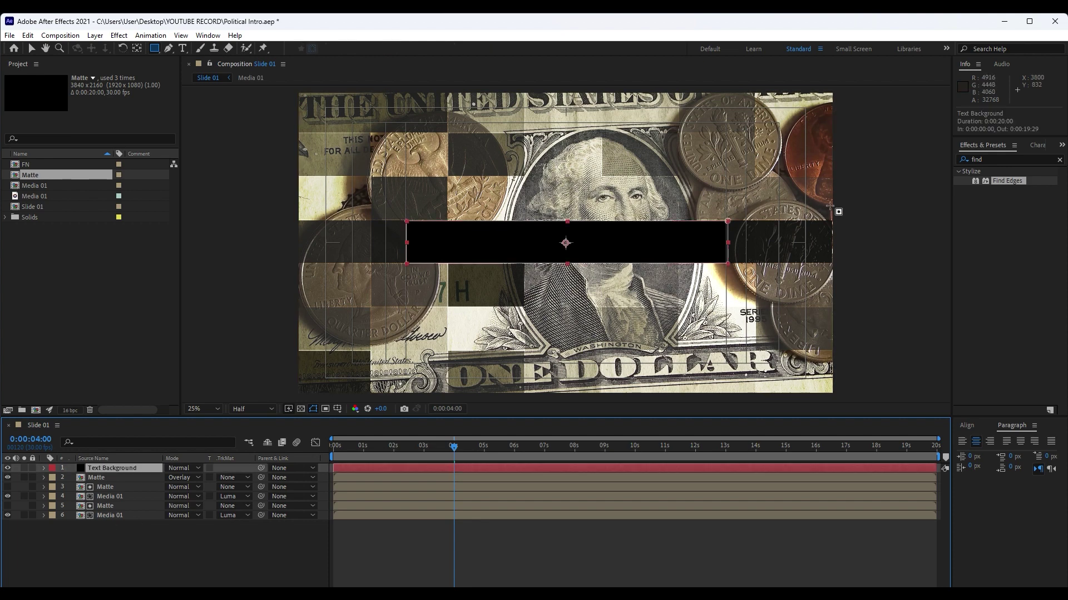
double_click(982, 162)
text(fill)
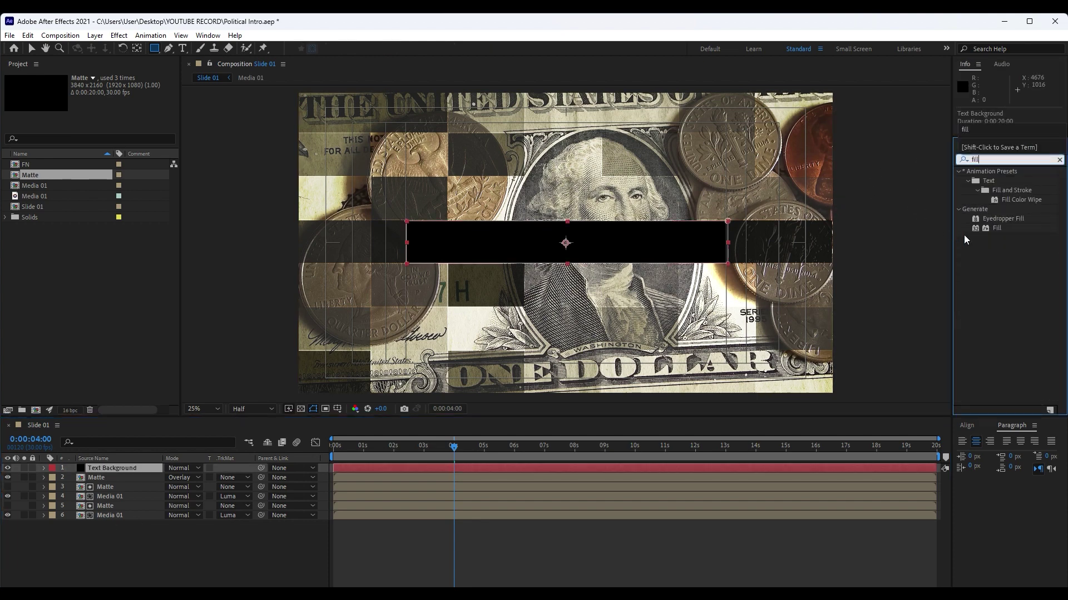
drag(996, 229, 123, 471)
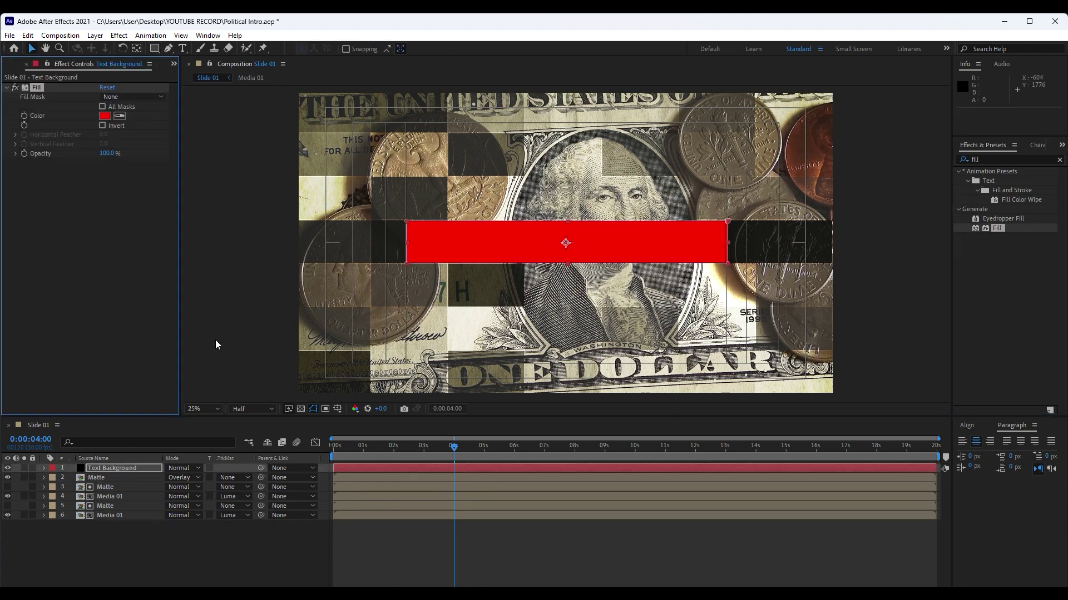
click(105, 117)
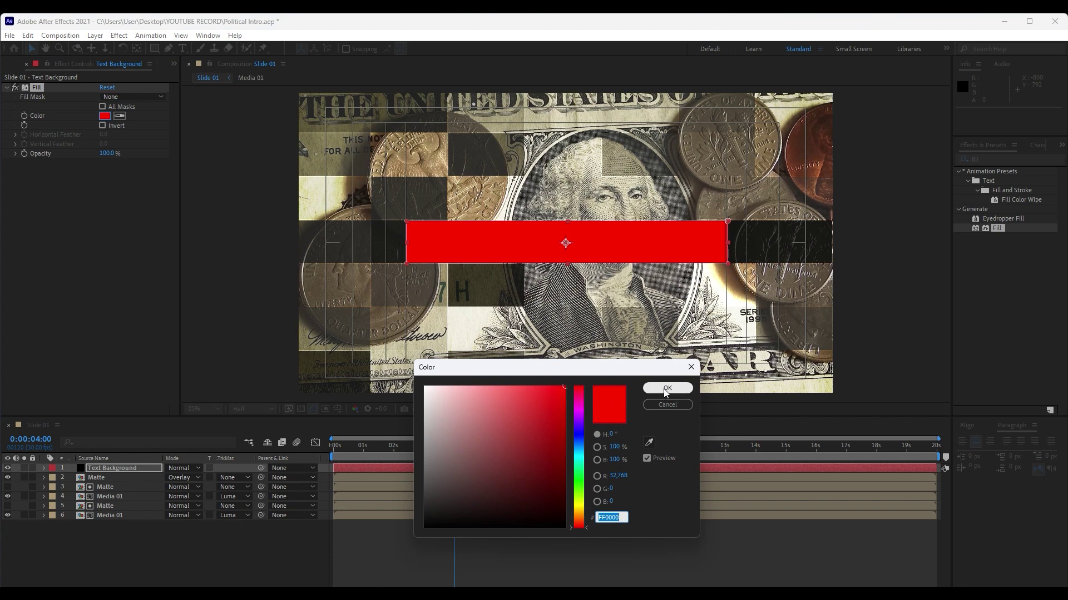
click(665, 389)
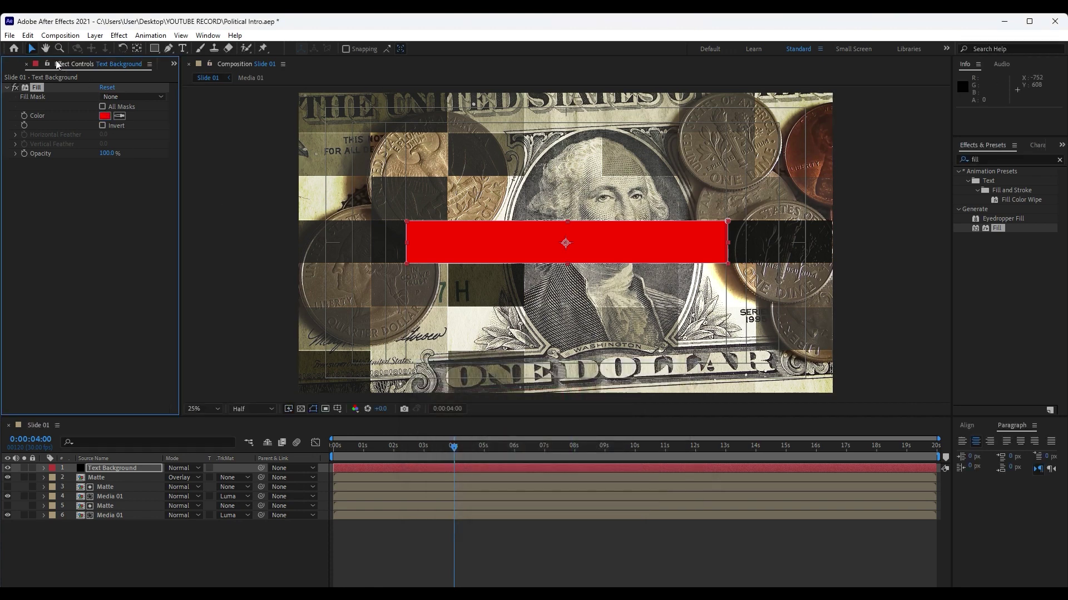
click(136, 566)
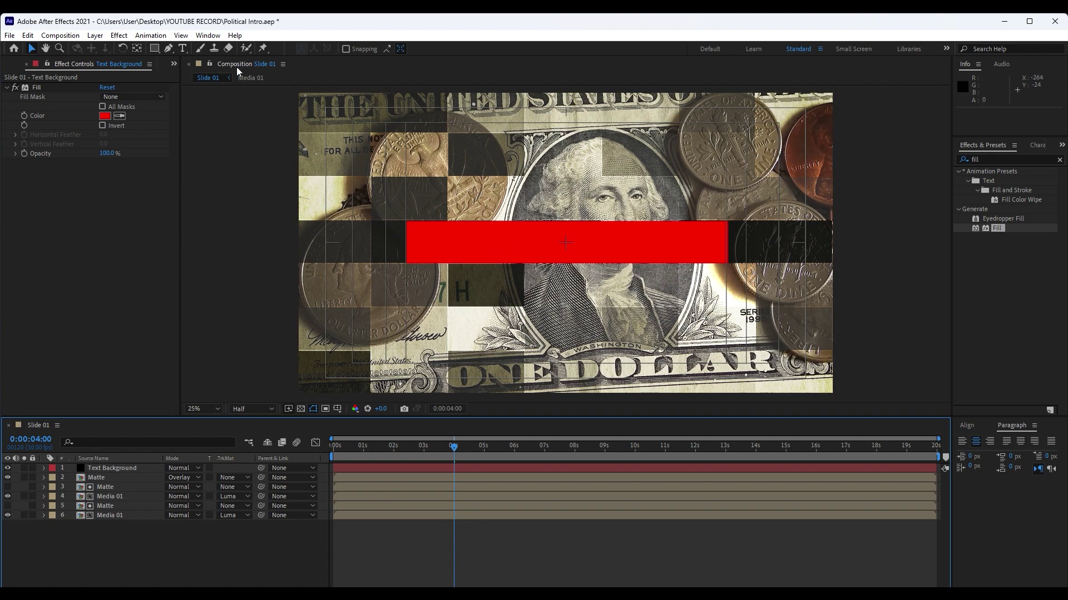
Add the text "POLITICAL INTRO" over the red bar in white Montserrat Regular at 210 px
click(182, 48)
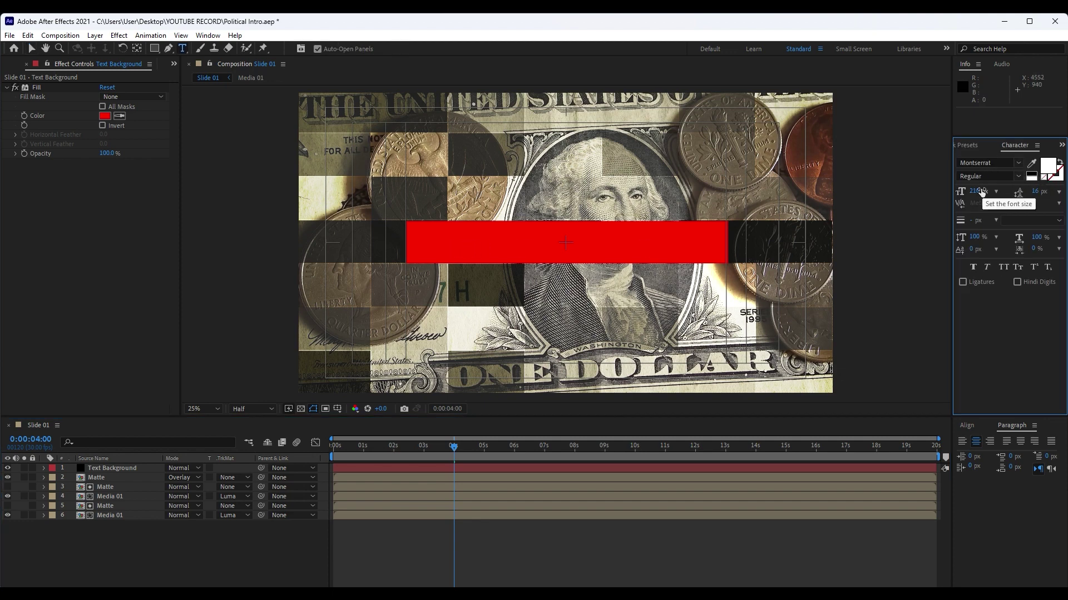
drag(981, 191, 977, 194)
click(445, 242)
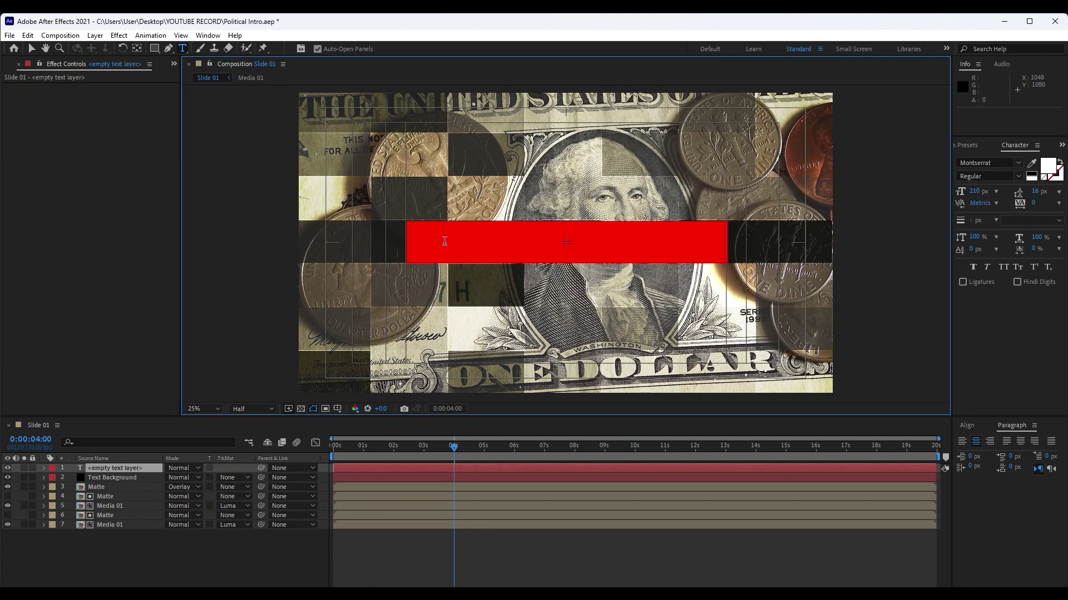
text(PO)
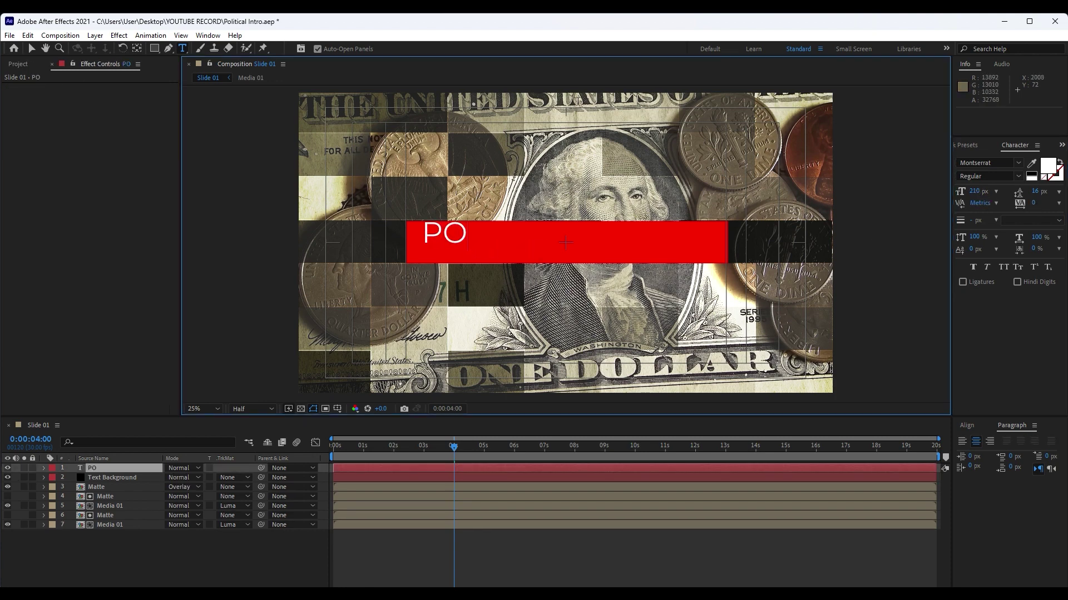
text(LITICAL)
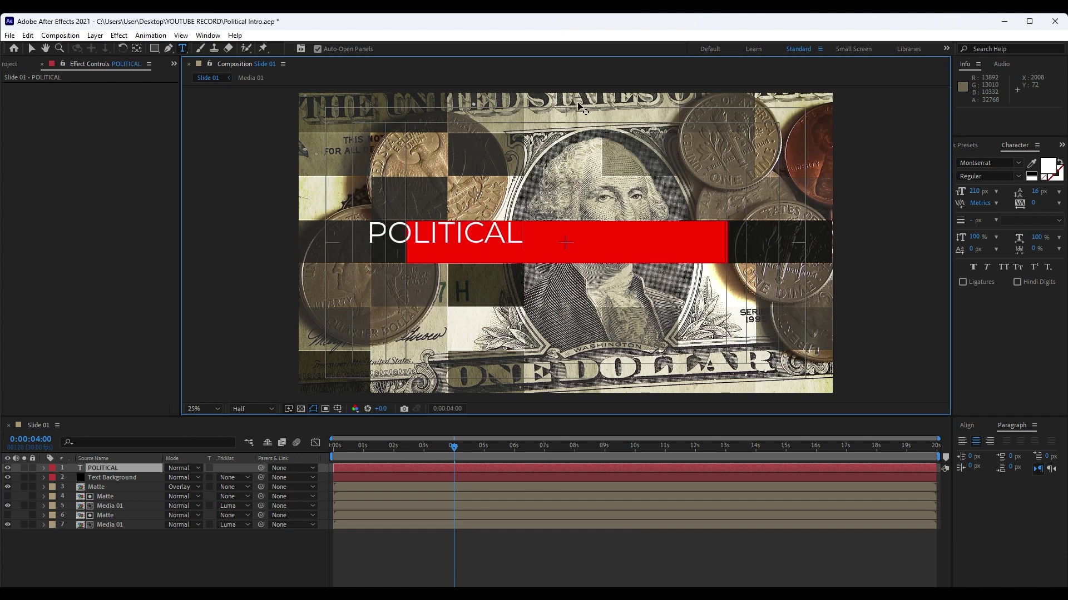
text( INTRO)
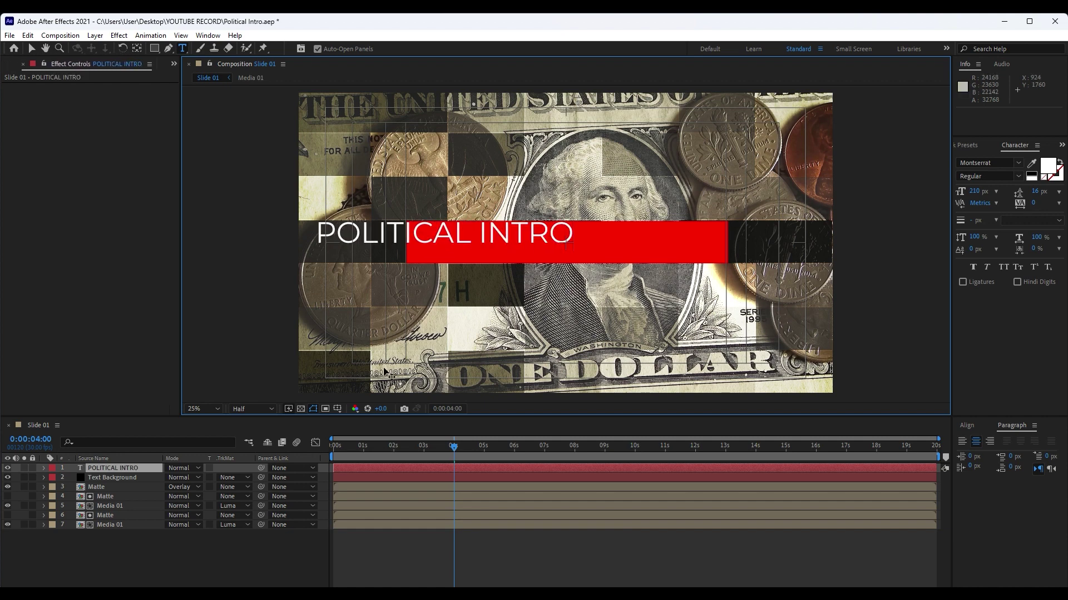
click(144, 552)
Center the POLITICAL INTRO text layer horizontally and vertically in the composition
click(119, 469)
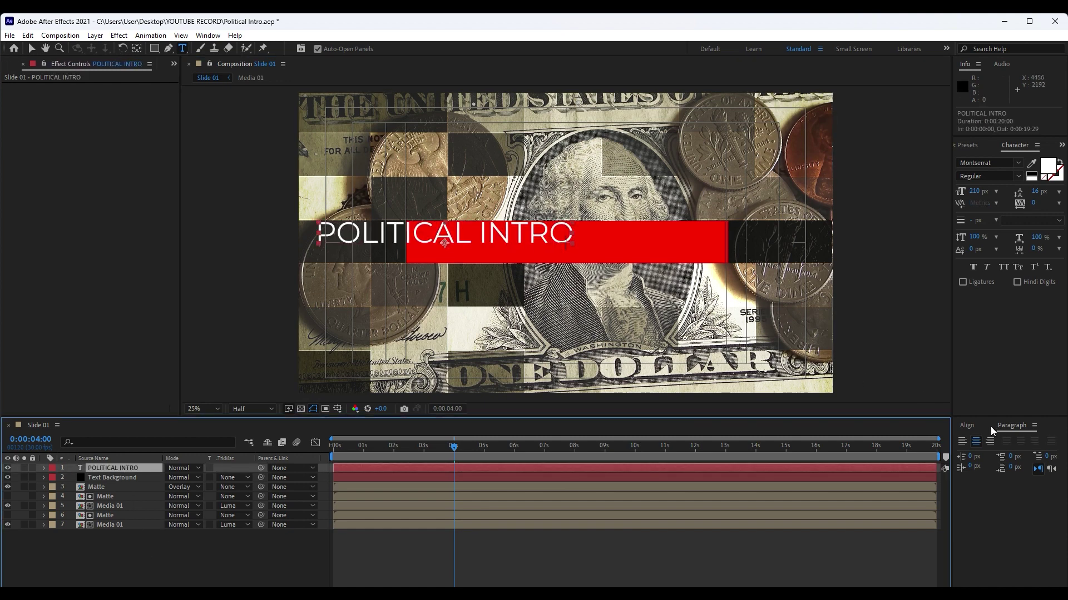
click(967, 425)
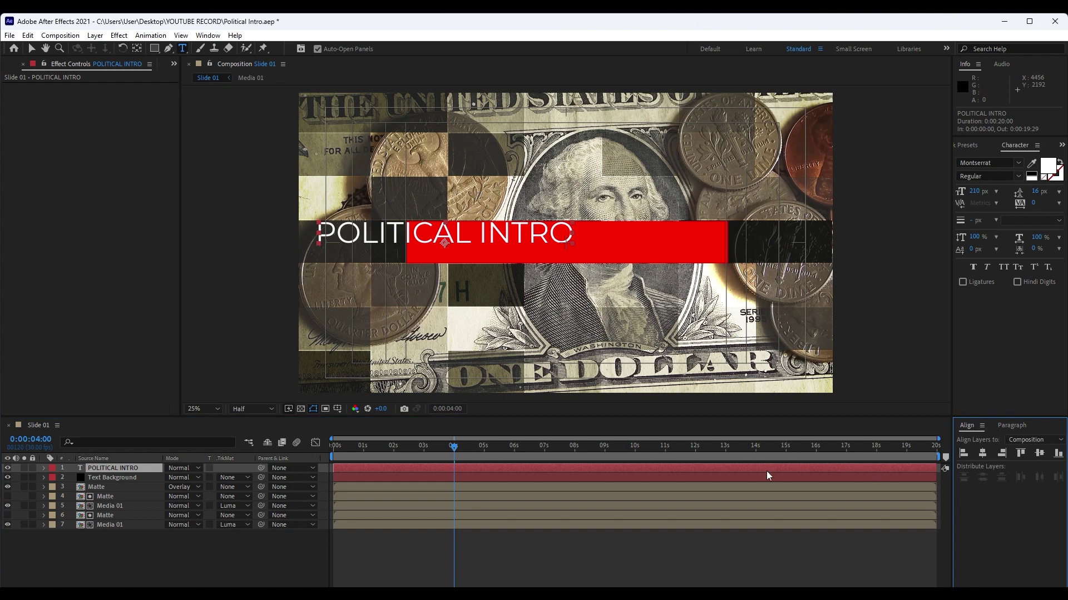
click(208, 35)
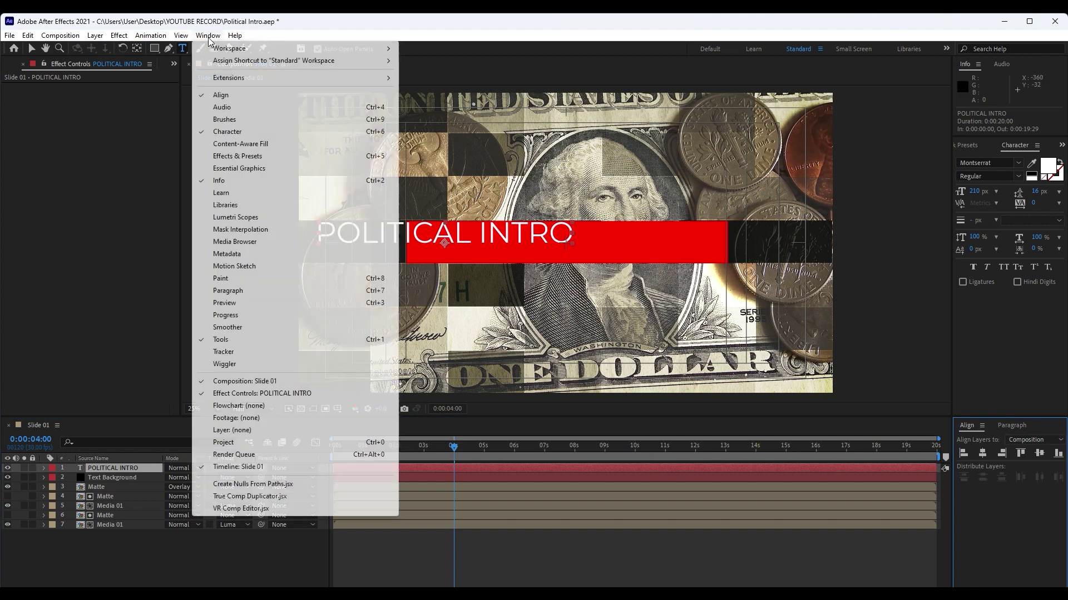
click(166, 559)
click(118, 470)
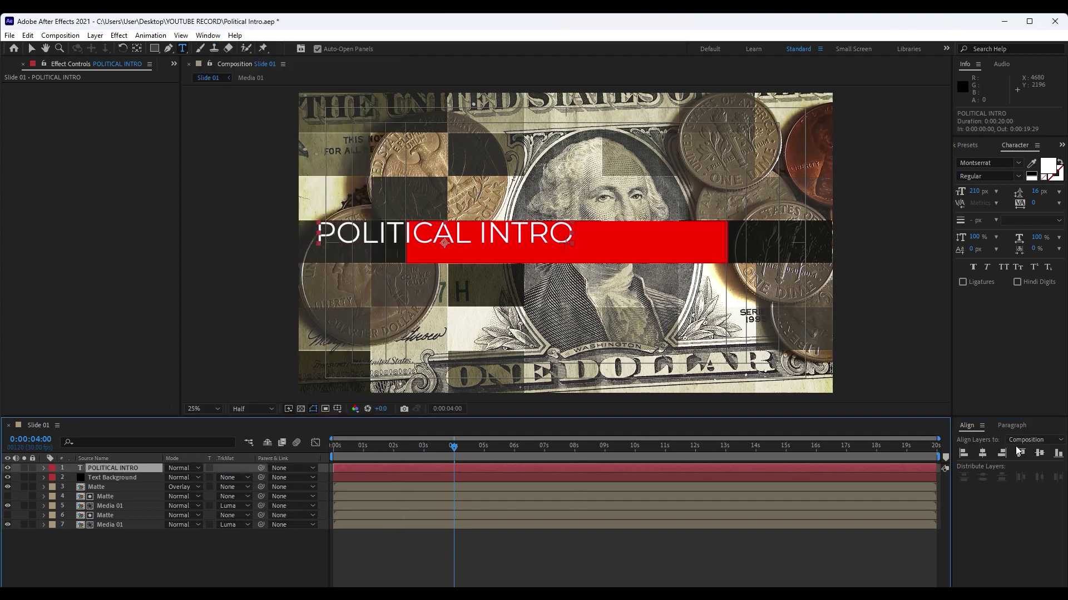
click(983, 453)
click(1039, 453)
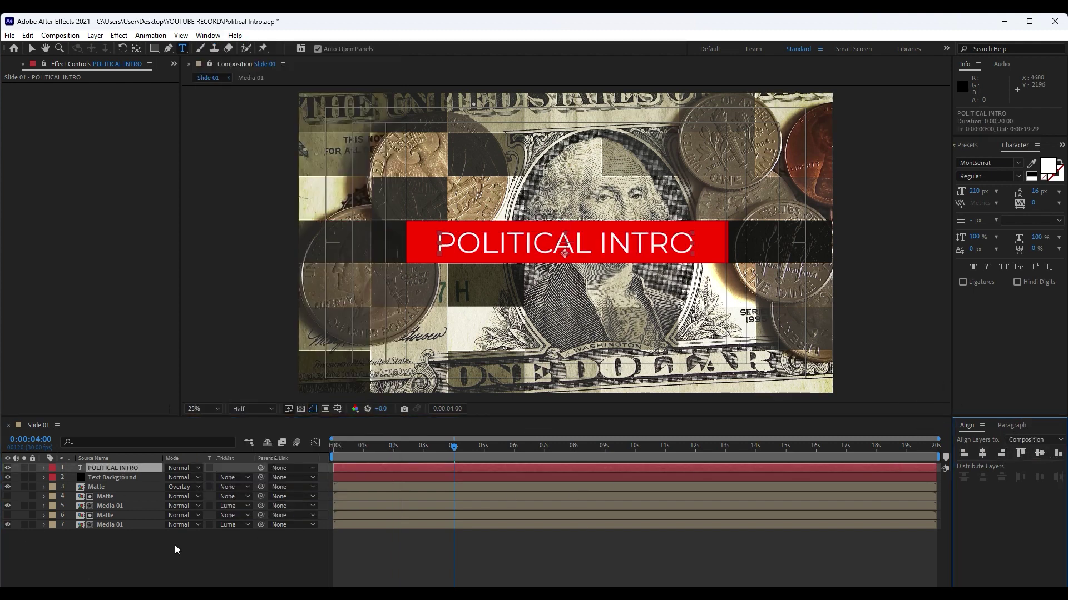
Add a Tracking animator to the POLITICAL INTRO text layer and set its Tracking Amount to 20
click(118, 469)
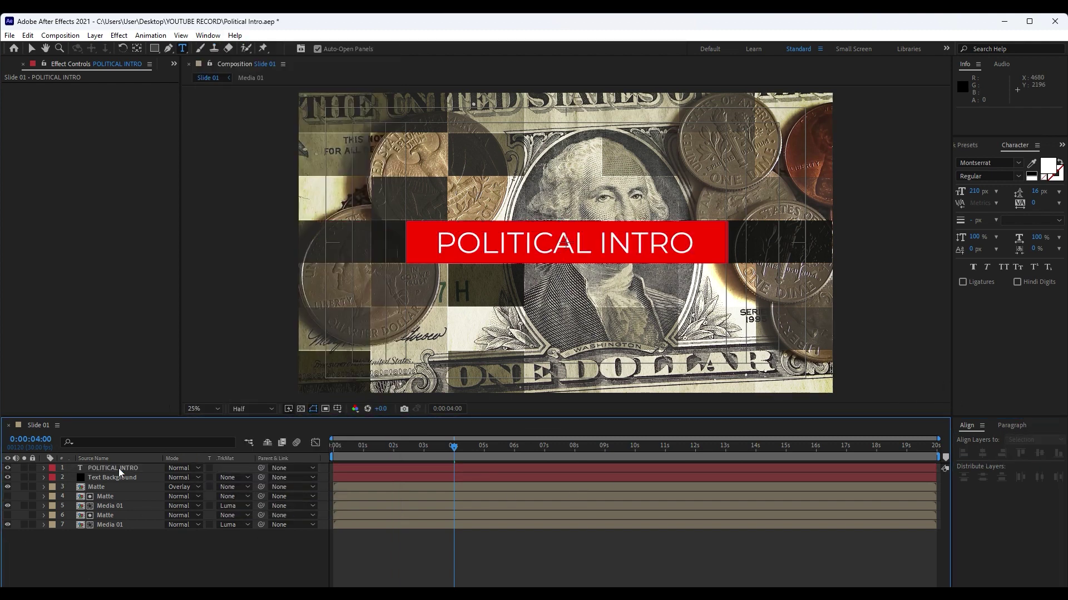
click(44, 468)
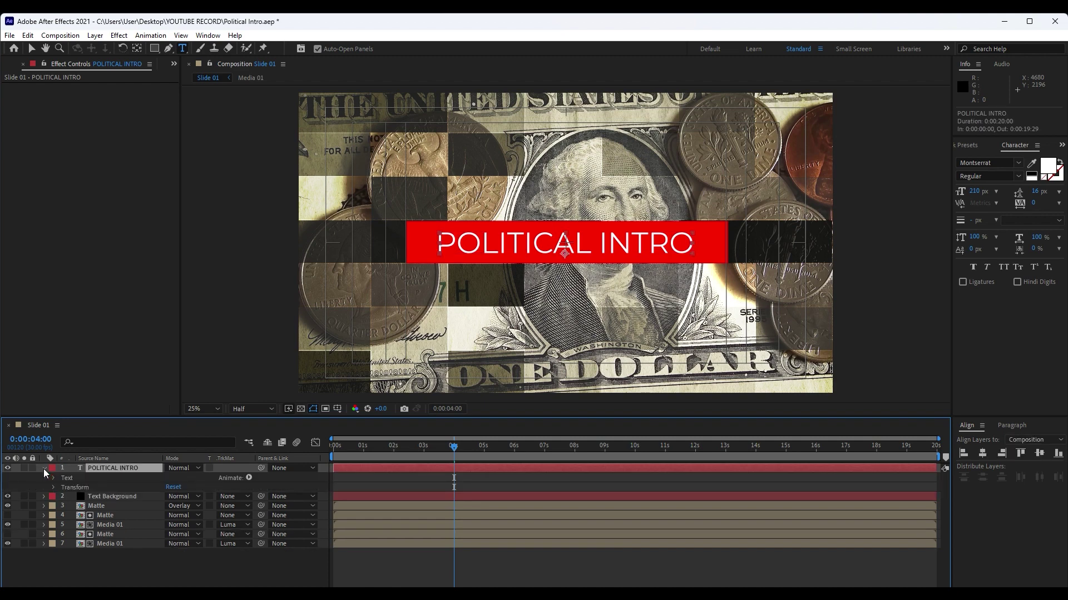
click(53, 479)
click(53, 479)
click(249, 478)
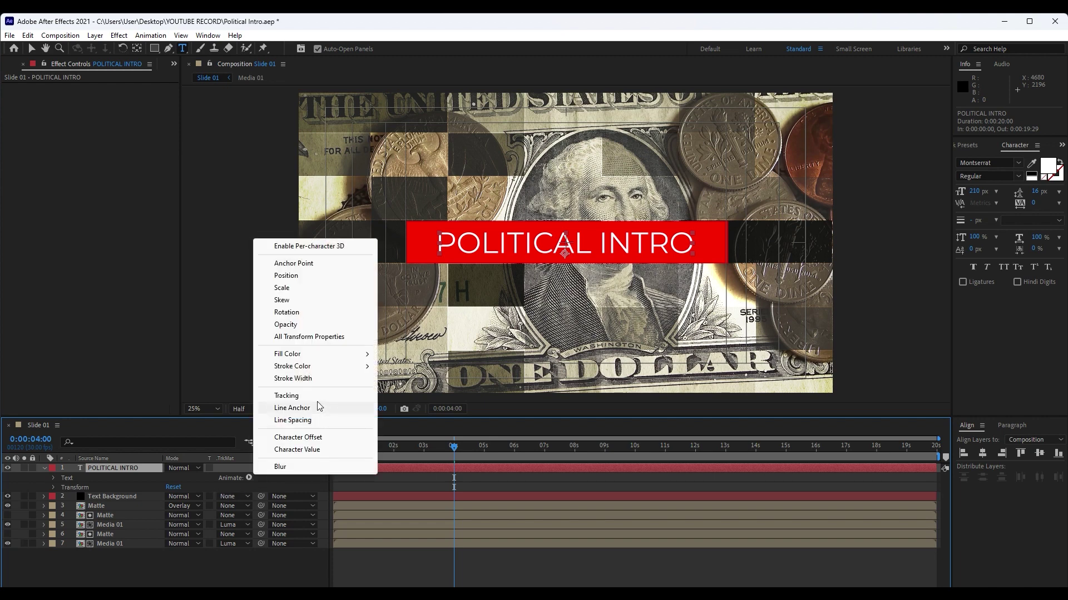
click(300, 395)
drag(181, 540, 175, 551)
click(170, 544)
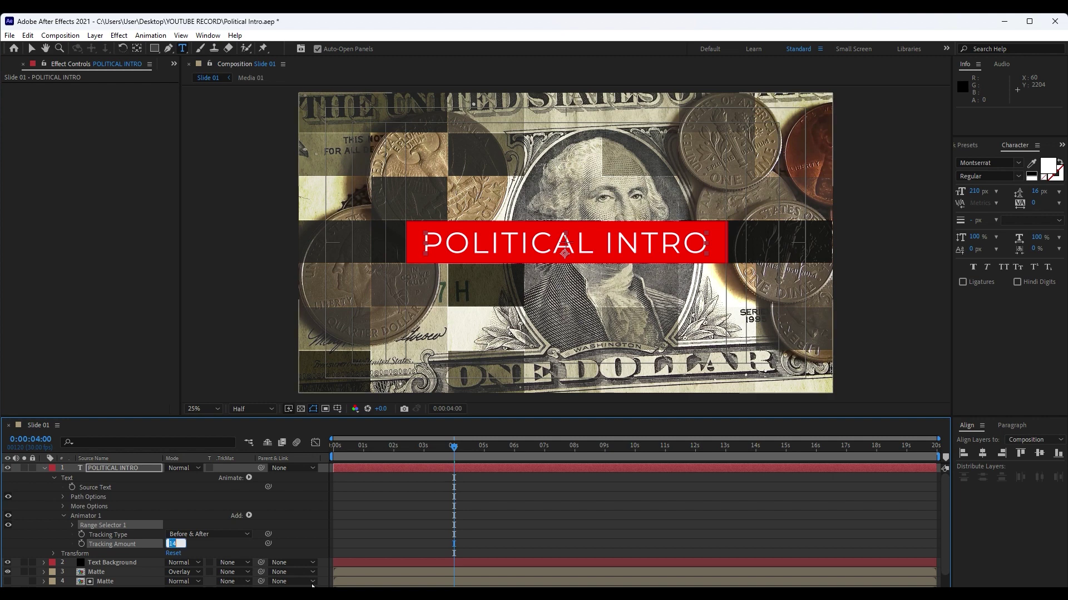
text(20)
click(37, 499)
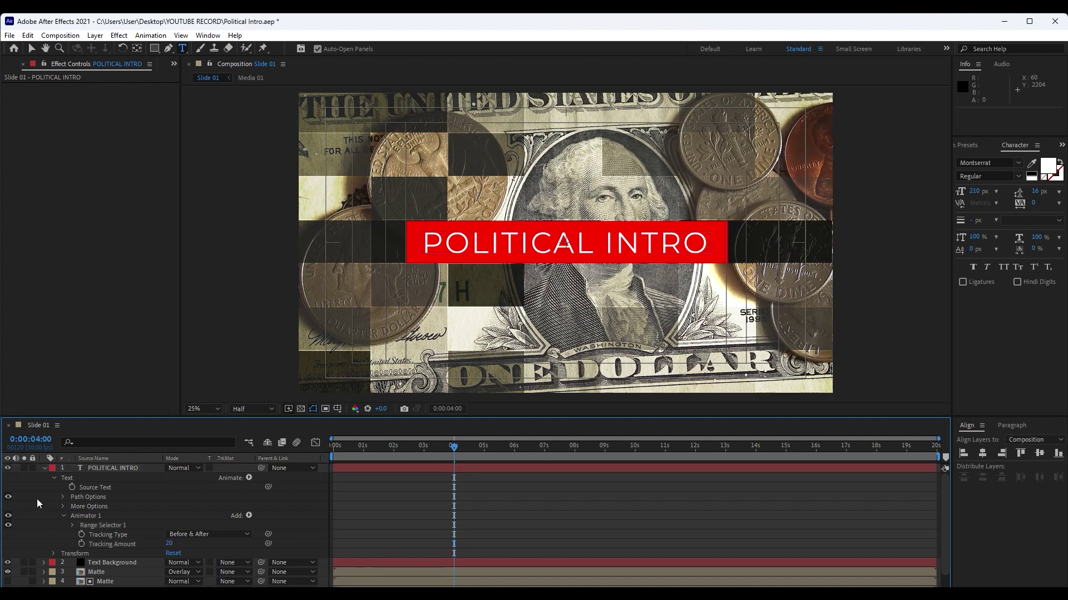
Shrink the red Text Background bar's mask on all sides so it fits closely around the POLITICAL INTRO title
click(44, 468)
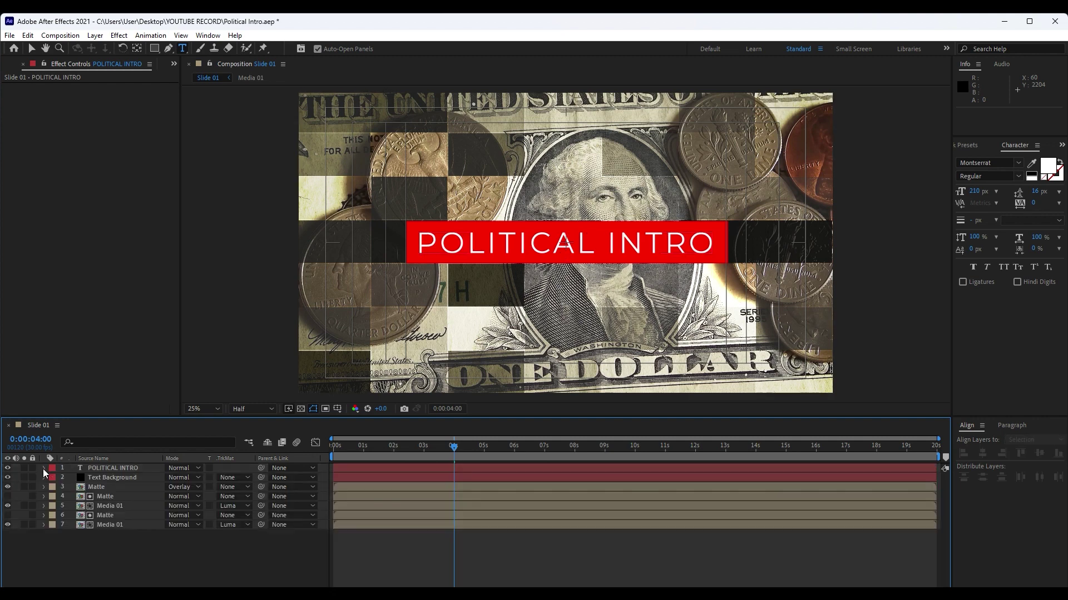
click(115, 477)
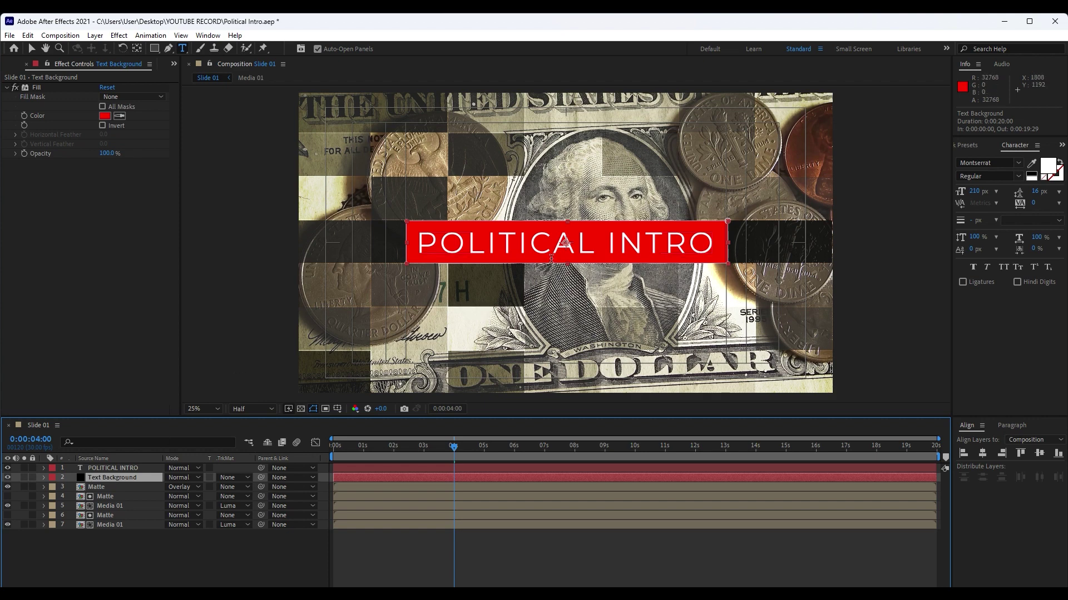
key(v)
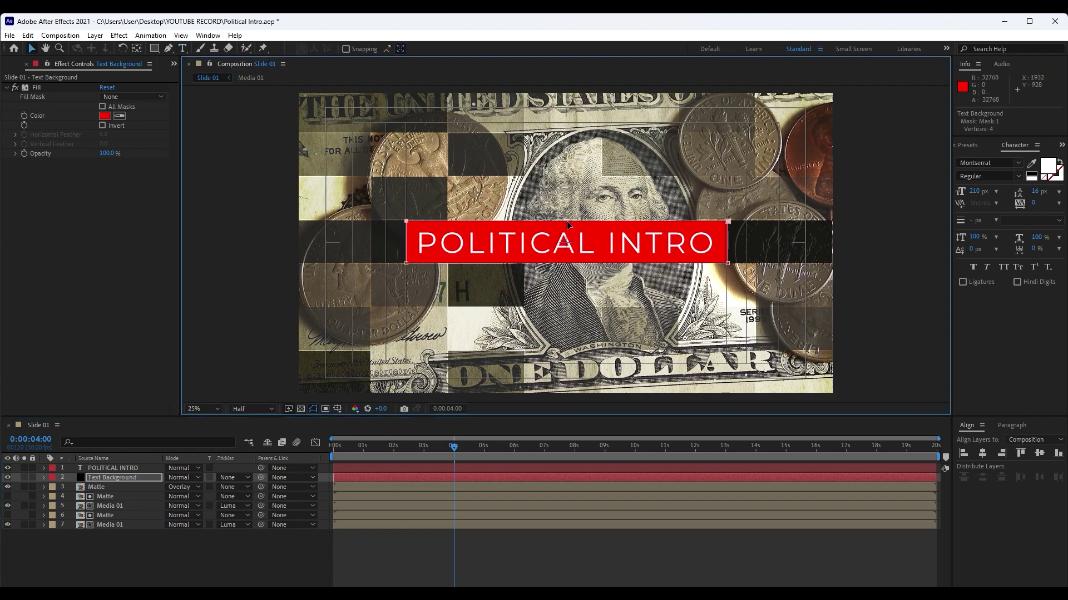
drag(568, 224, 567, 260)
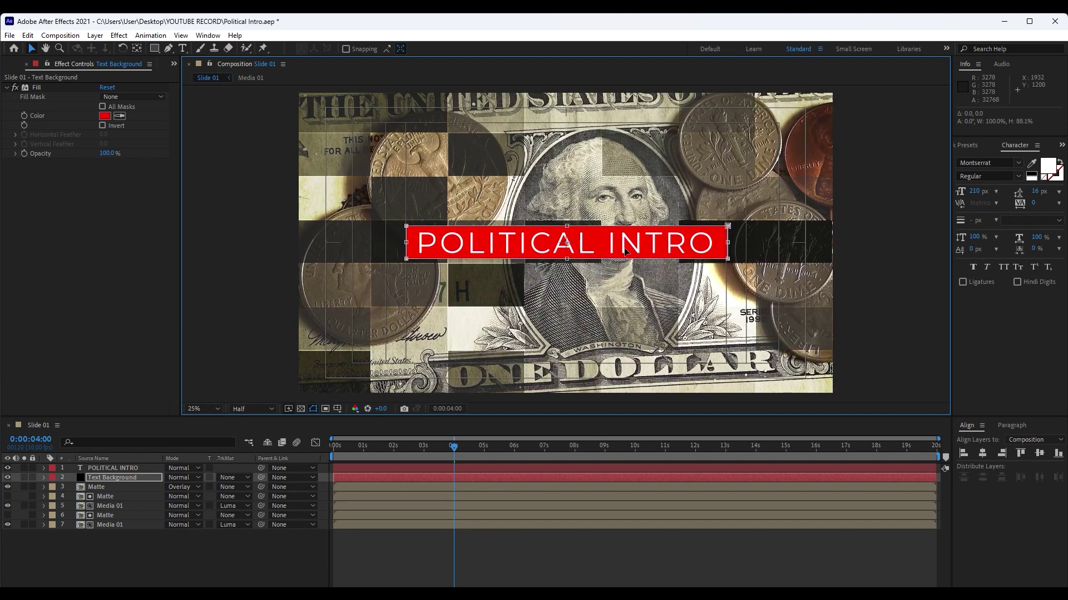
drag(727, 243, 718, 243)
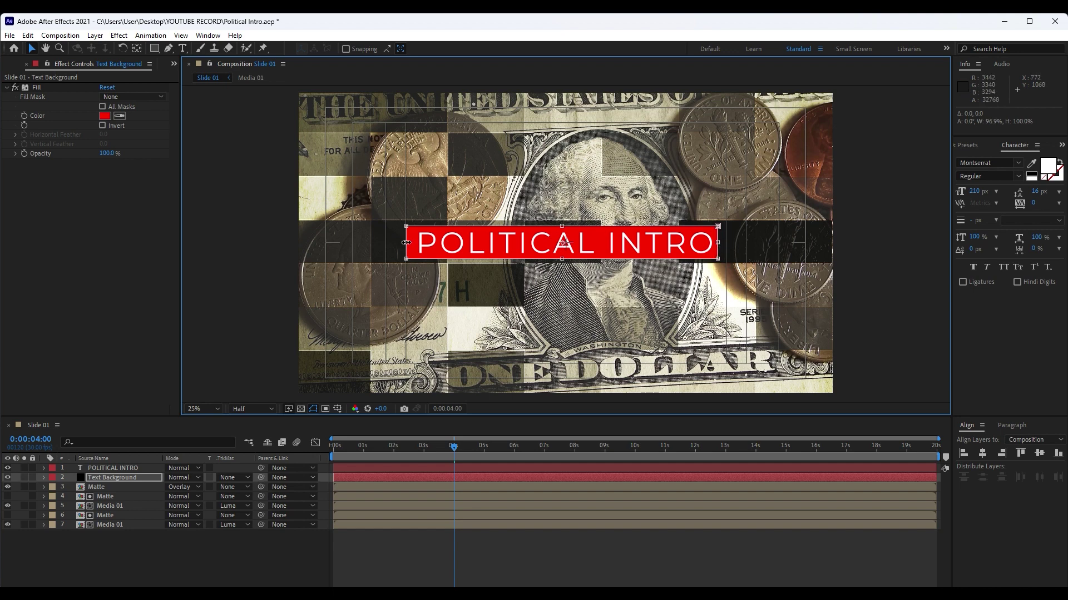
drag(410, 244, 415, 244)
click(181, 556)
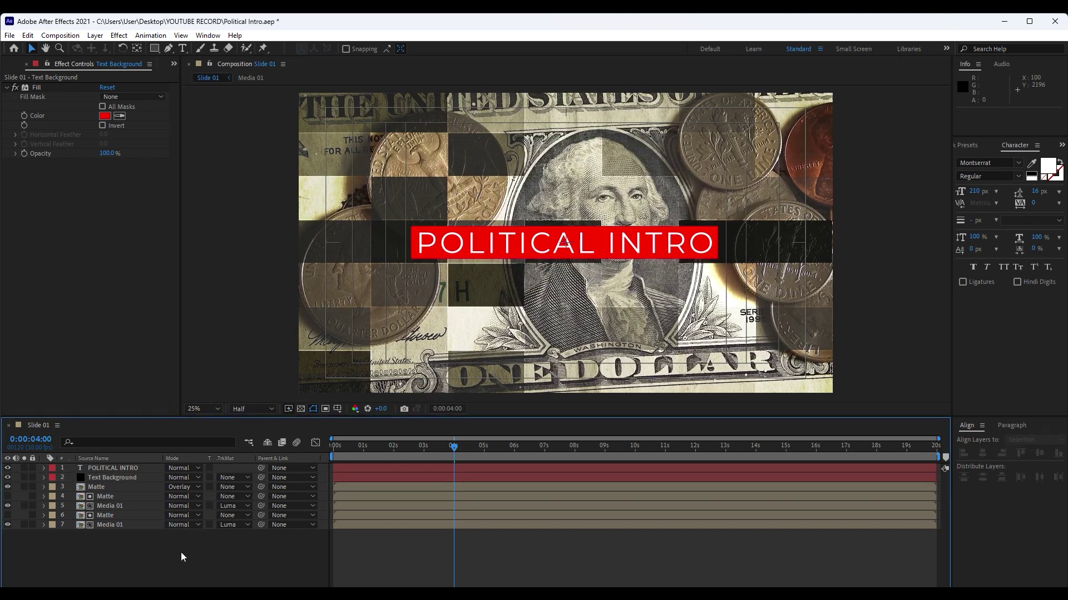
Preview the Slide 01 animation with the resized title bar and save the project
key(space)
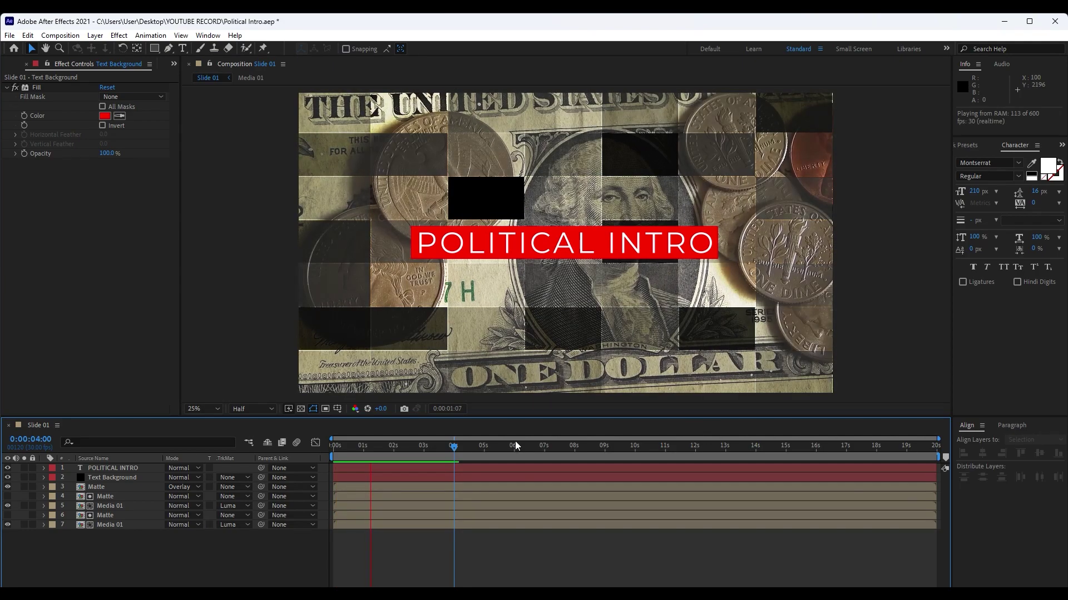
click(458, 449)
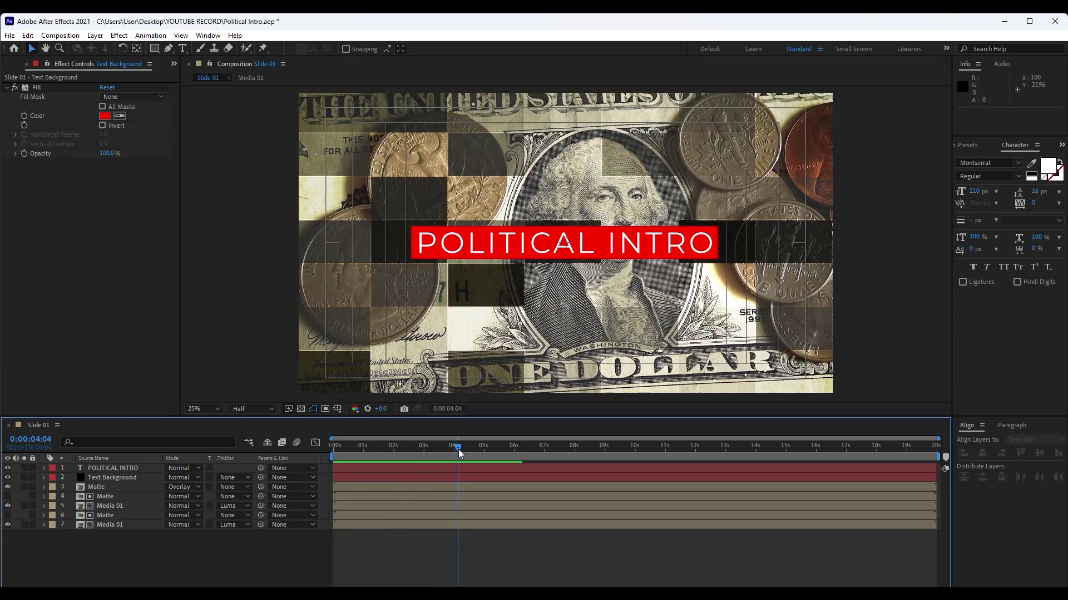
drag(458, 449, 455, 449)
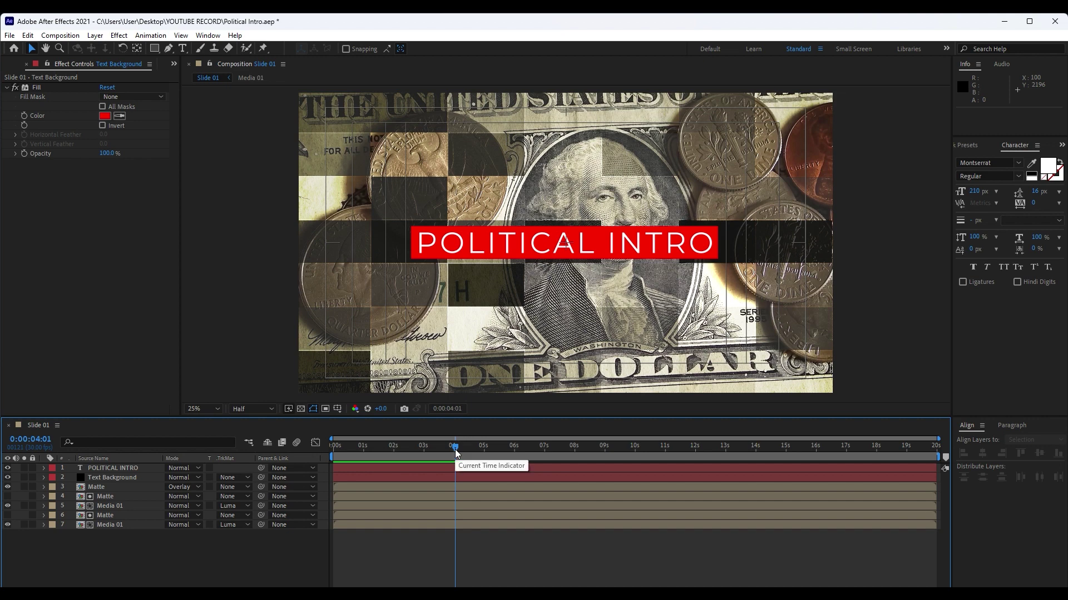
key(ctrl+s)
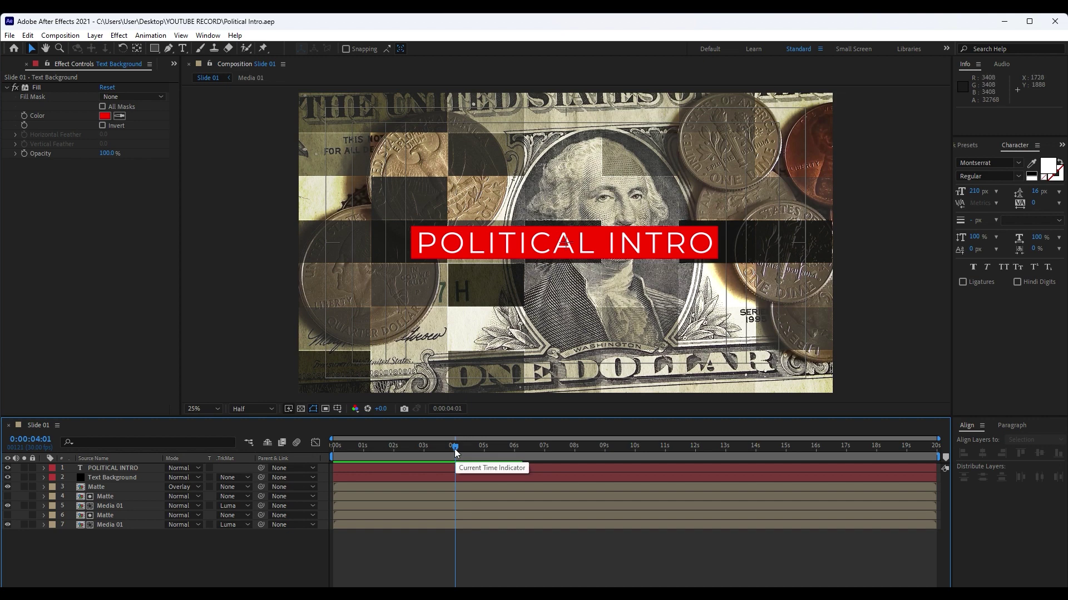
Find the Random Fade Up preset and apply it to the POLITICAL INTRO text layer at 0:00:00:00
click(968, 146)
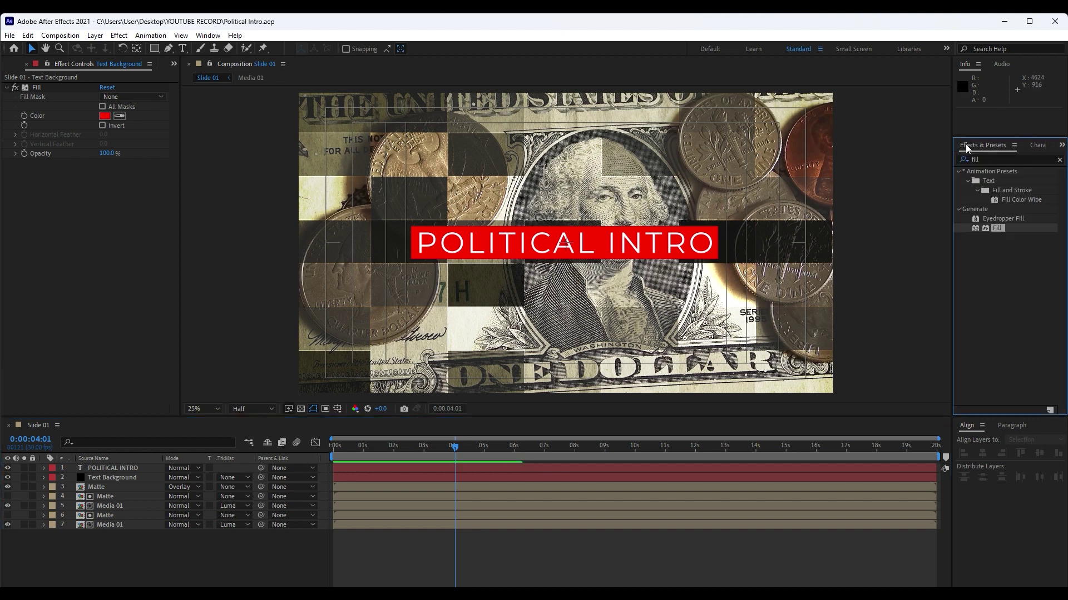
click(1006, 159)
text(ra)
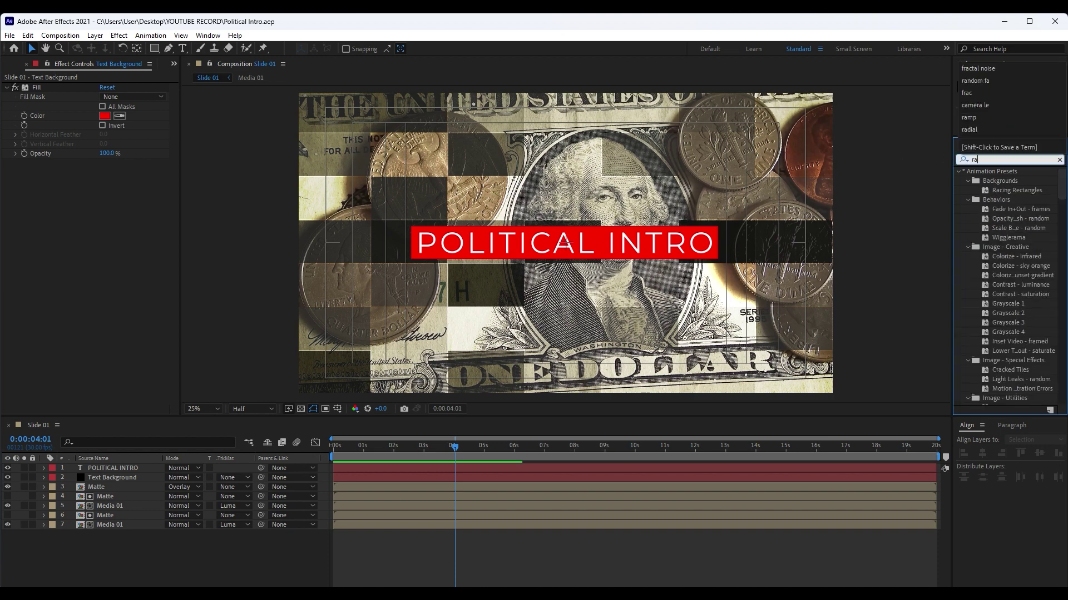
text(ndo)
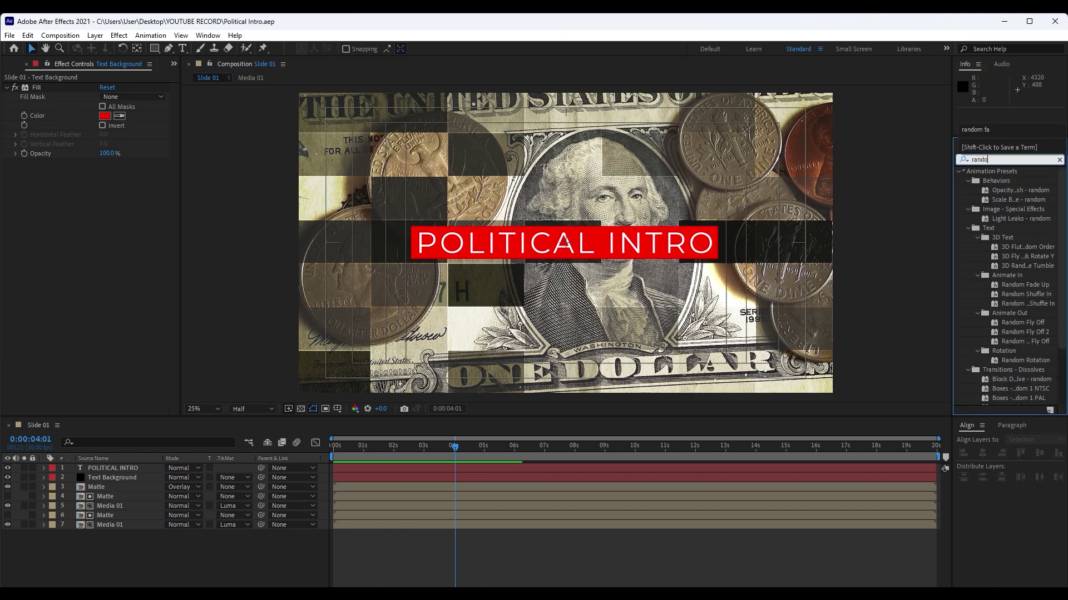
text(m fa)
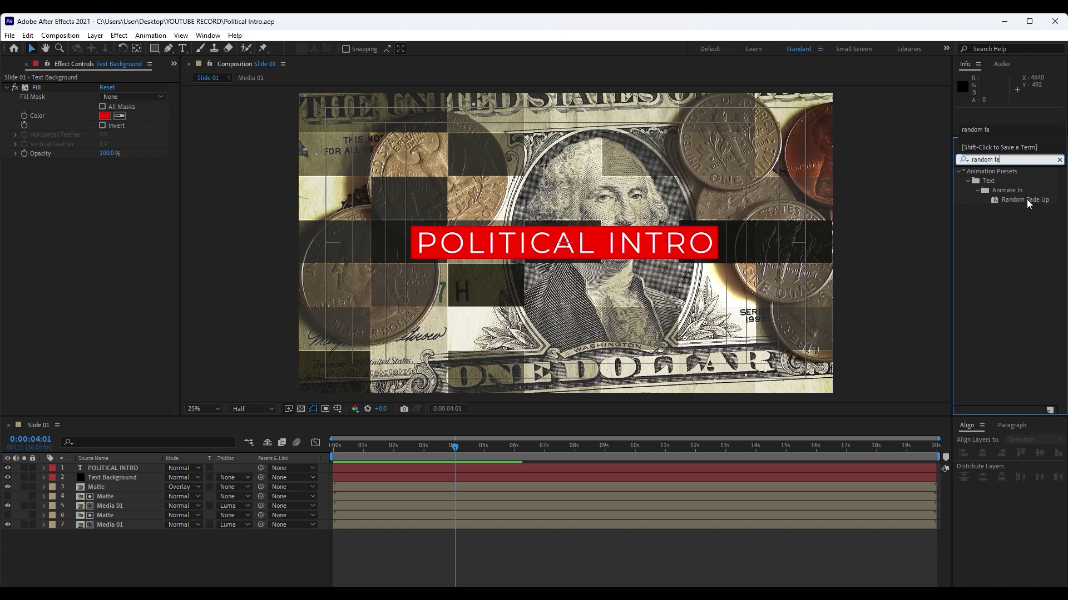
drag(1027, 204, 625, 419)
drag(1045, 181, 1042, 183)
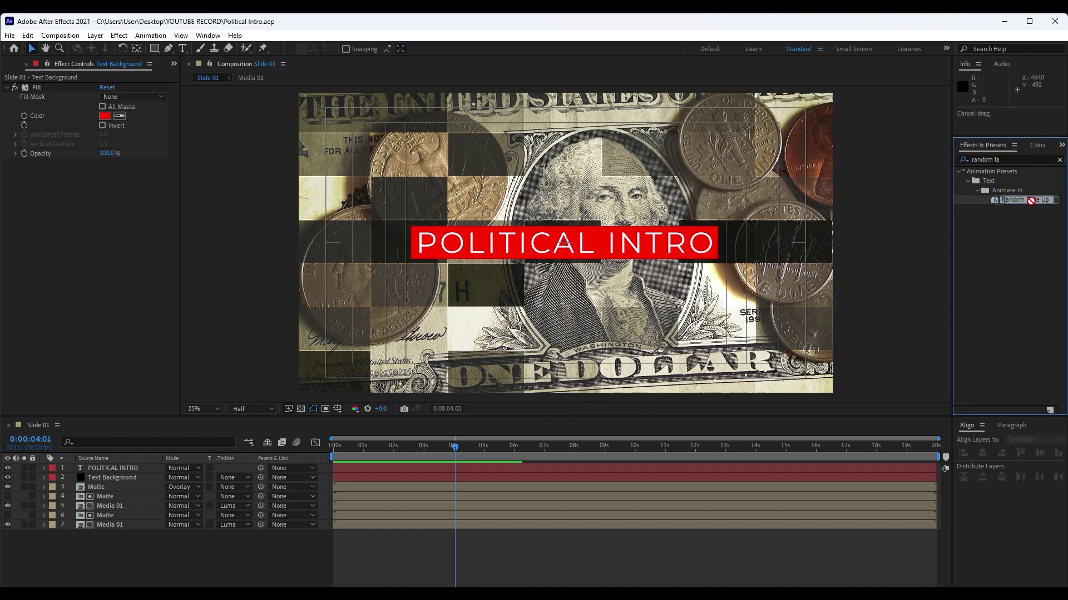
drag(452, 449, 319, 456)
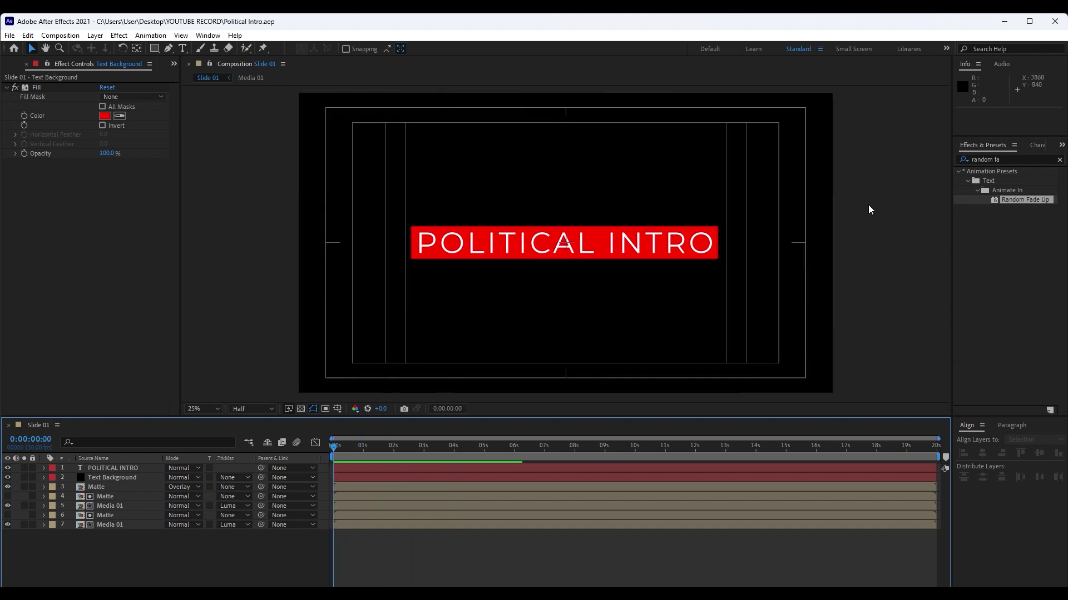
drag(1006, 200, 125, 472)
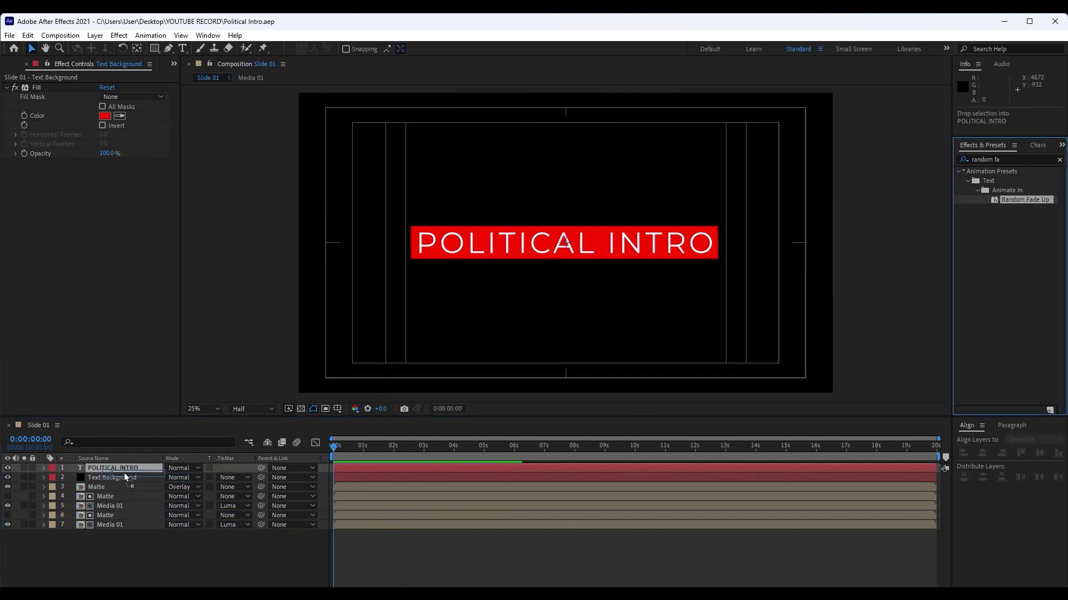
Move the title's last Range Selector Start keyframe to 0:00:03:00 and preview the slower fade-in
drag(344, 449, 382, 441)
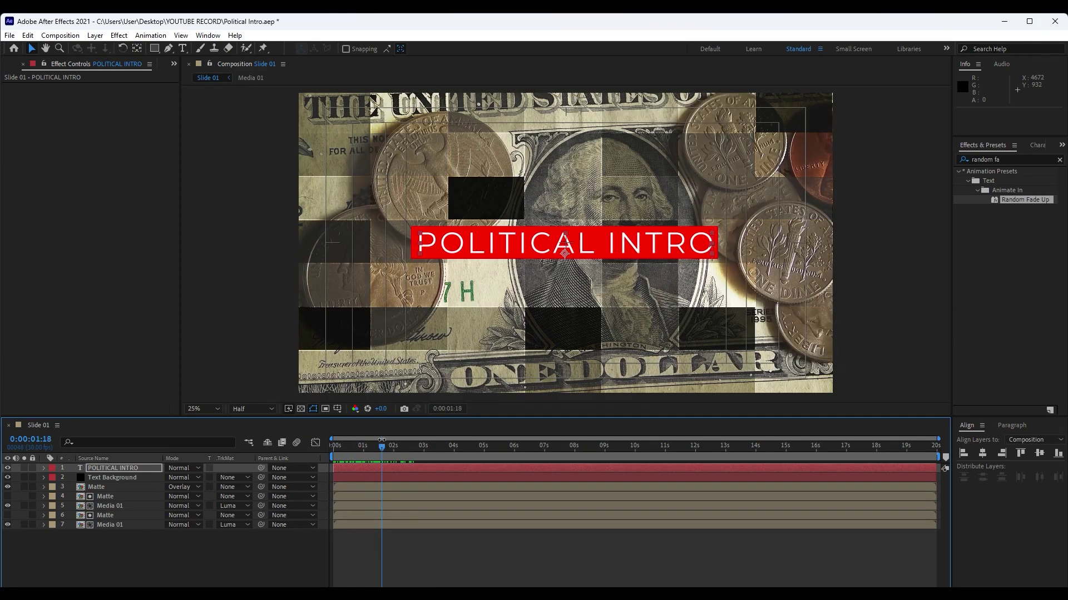
key(u)
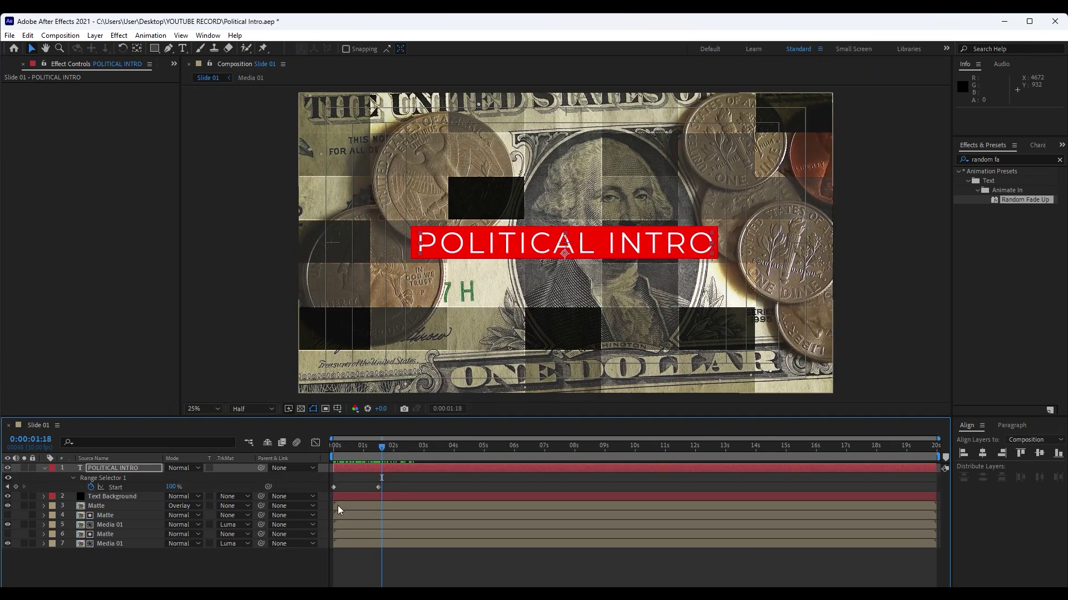
key(u)
key(u)
scroll(390, 501, down, 3)
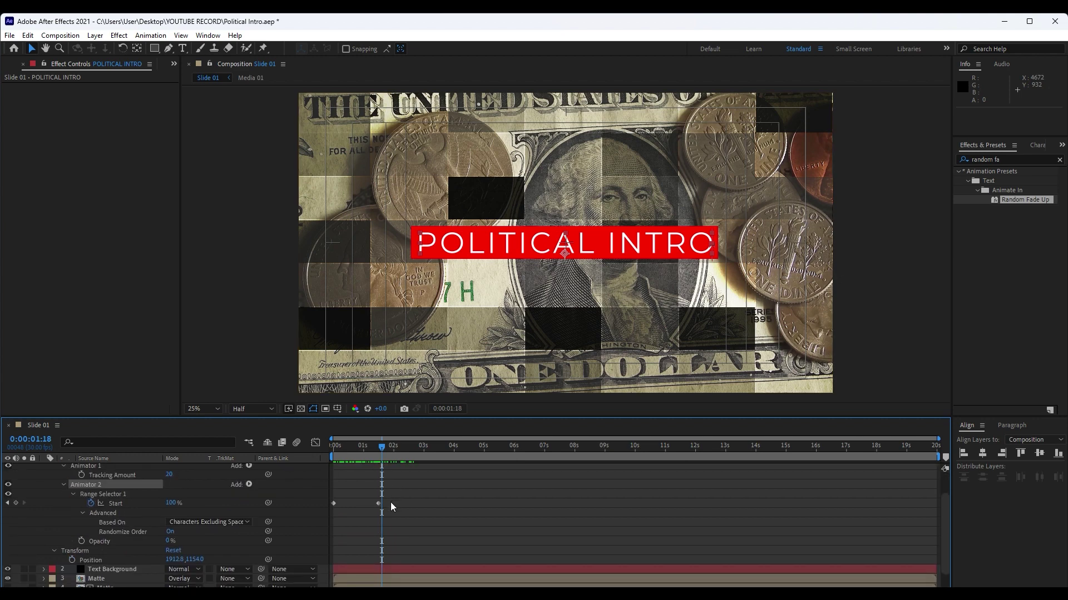
key(u)
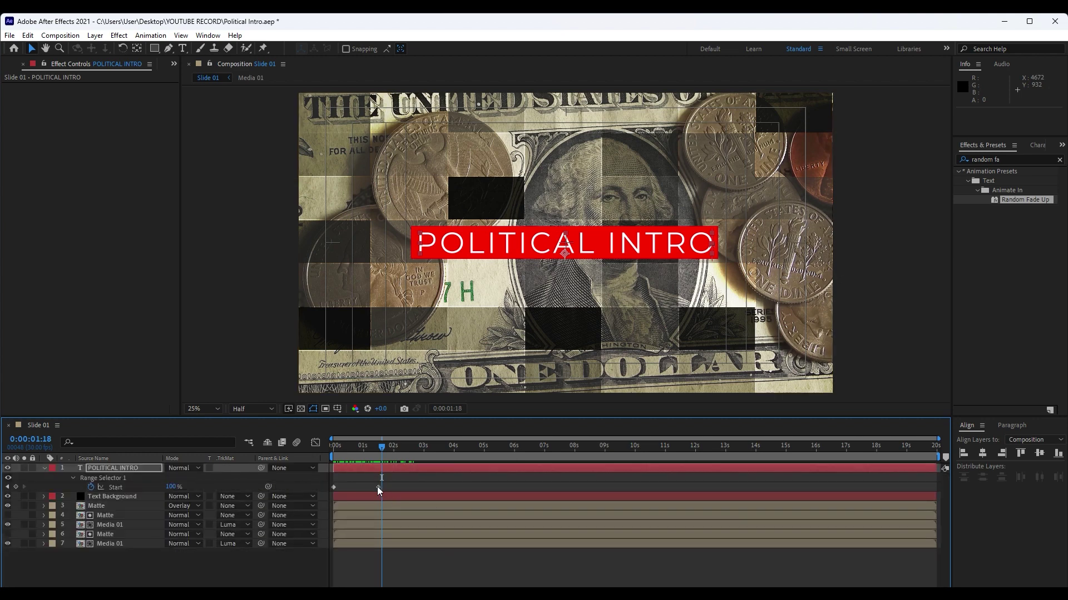
mouse_move(379, 488)
drag(378, 489, 423, 488)
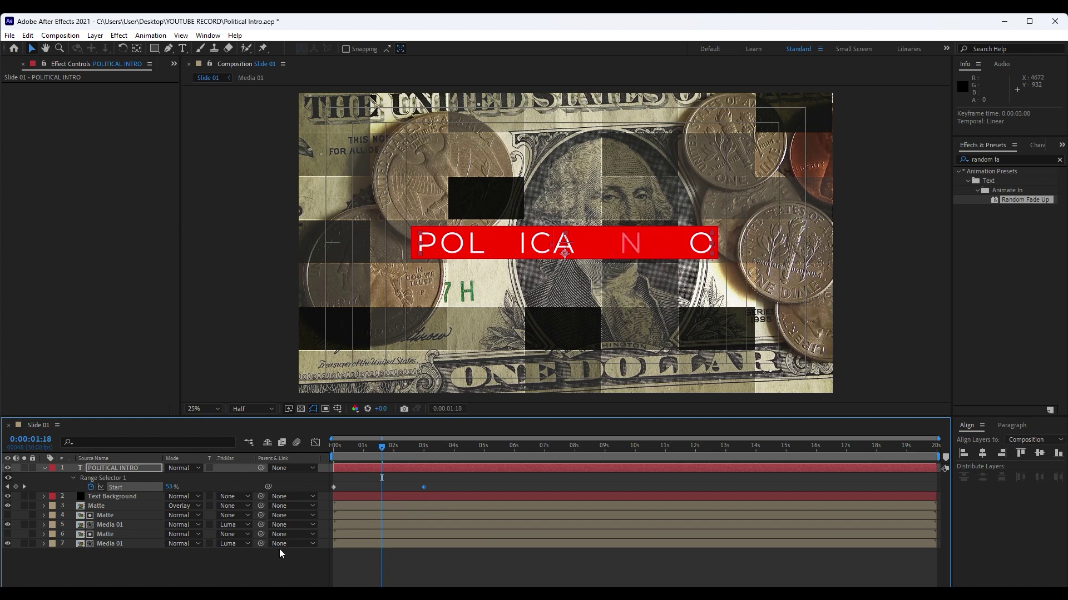
click(44, 468)
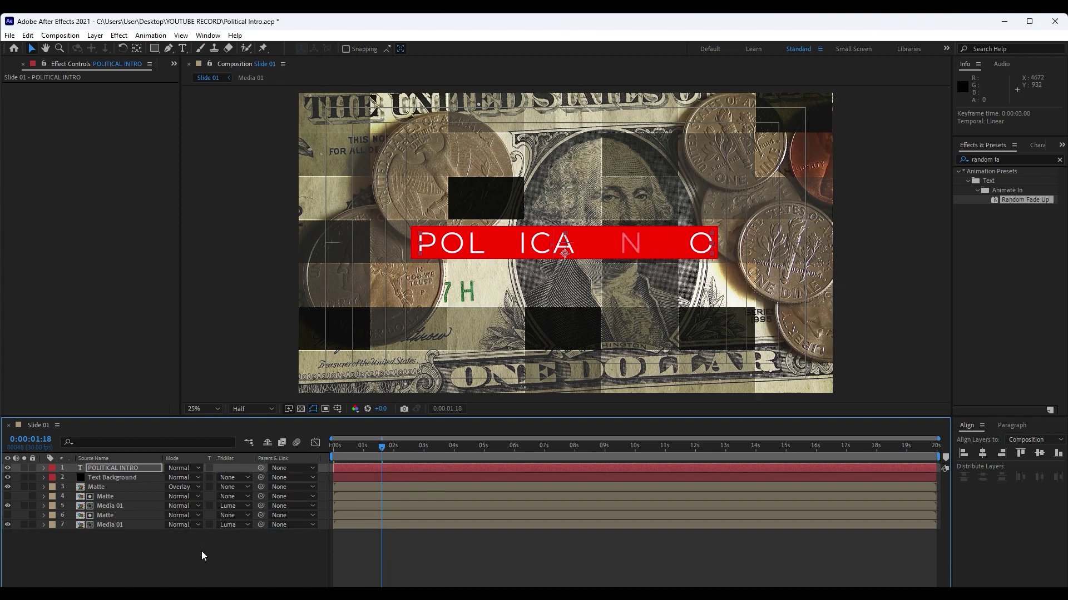
key(space)
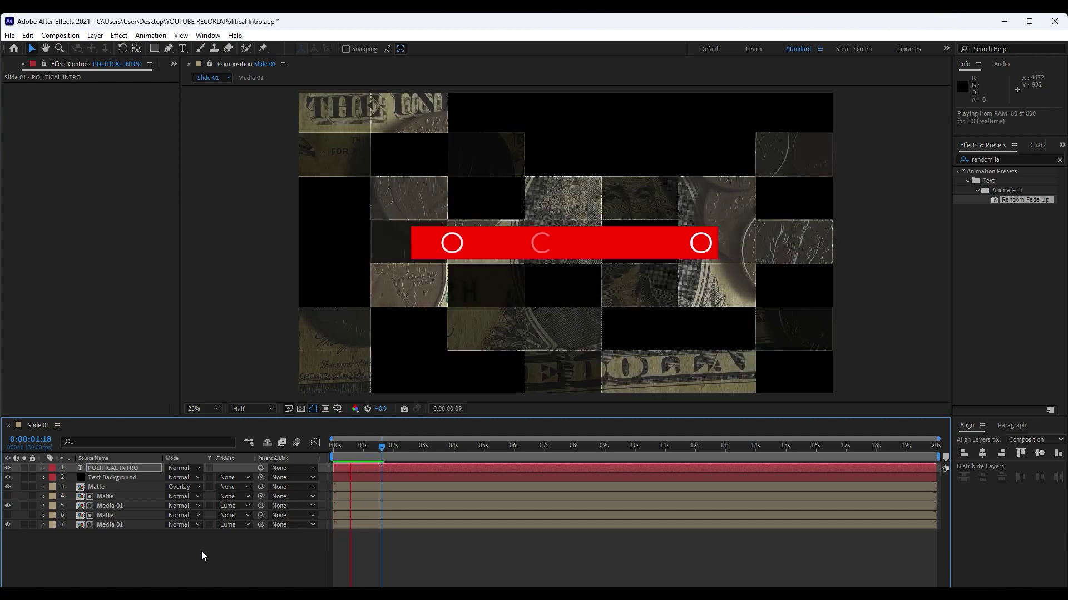
drag(383, 452, 425, 451)
Pre-compose the POLITICAL INTRO and Text Background layers together as "Text + BG"
click(110, 479)
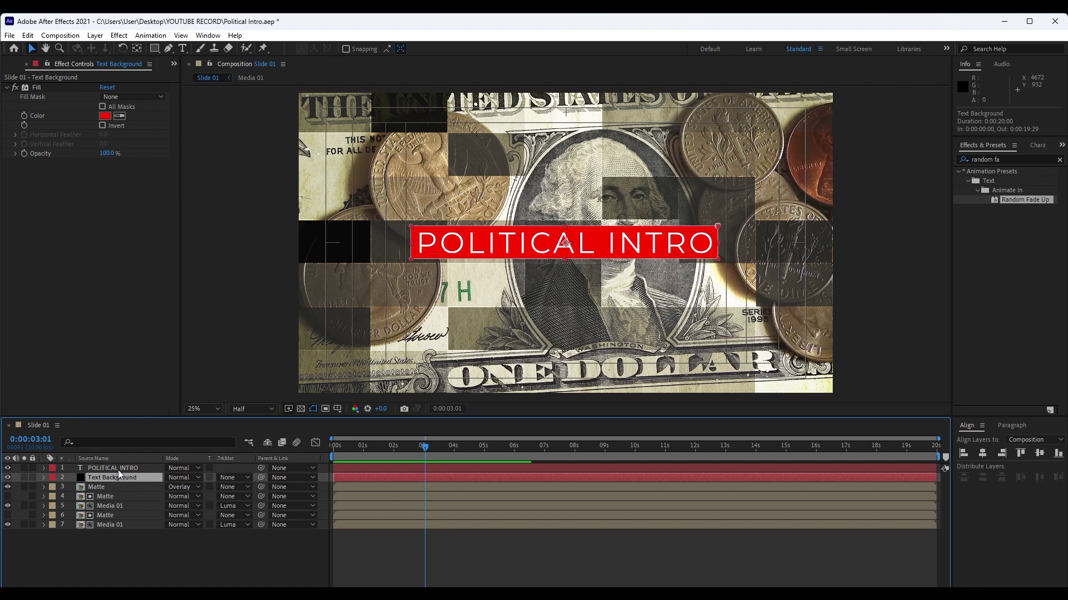
ctrl+click(118, 469)
right_click(120, 476)
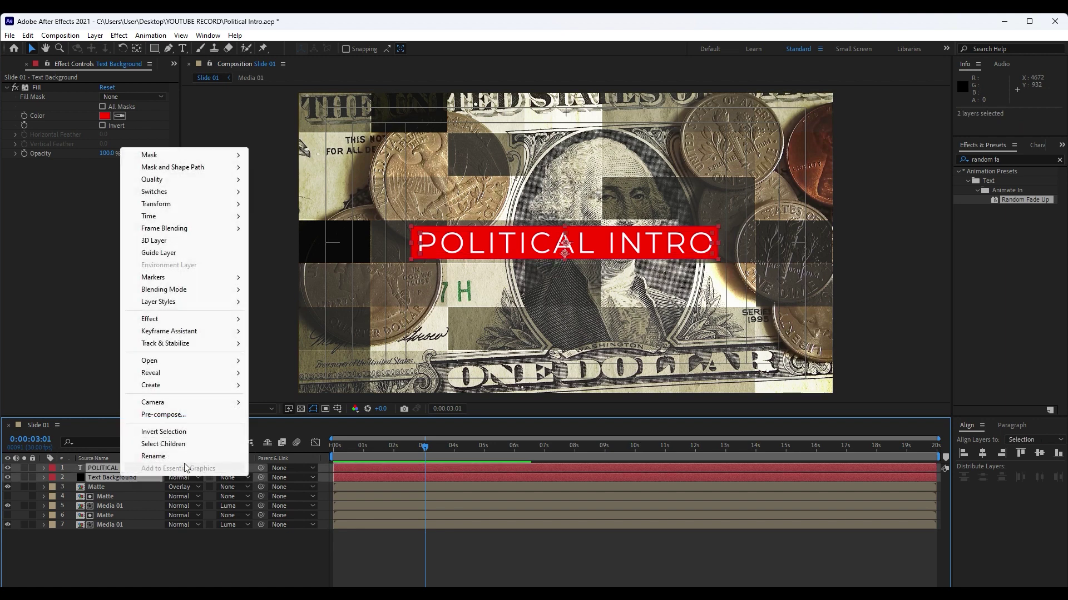
click(173, 416)
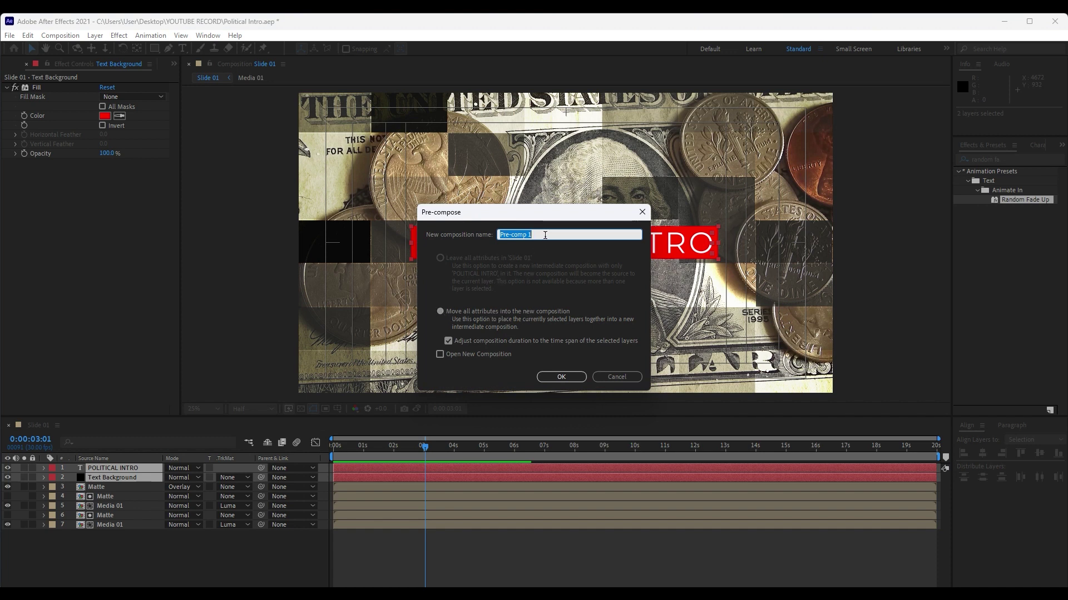
text(Text + BG)
click(561, 377)
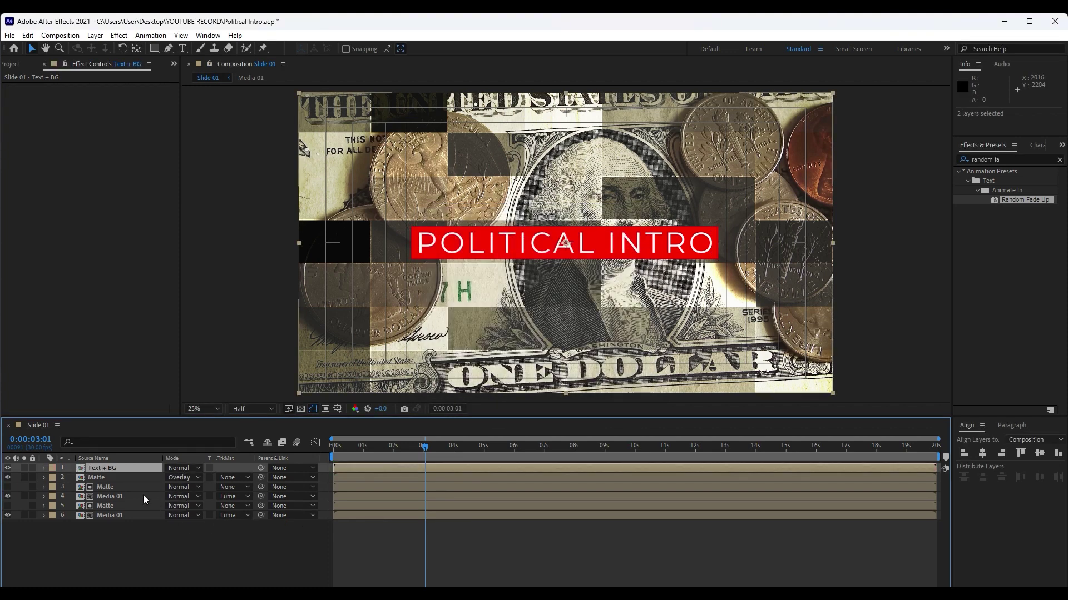
Place the Matte composition above the Text + BG layer, use it as that layer's luma track matte, and preview the reveal
click(44, 64)
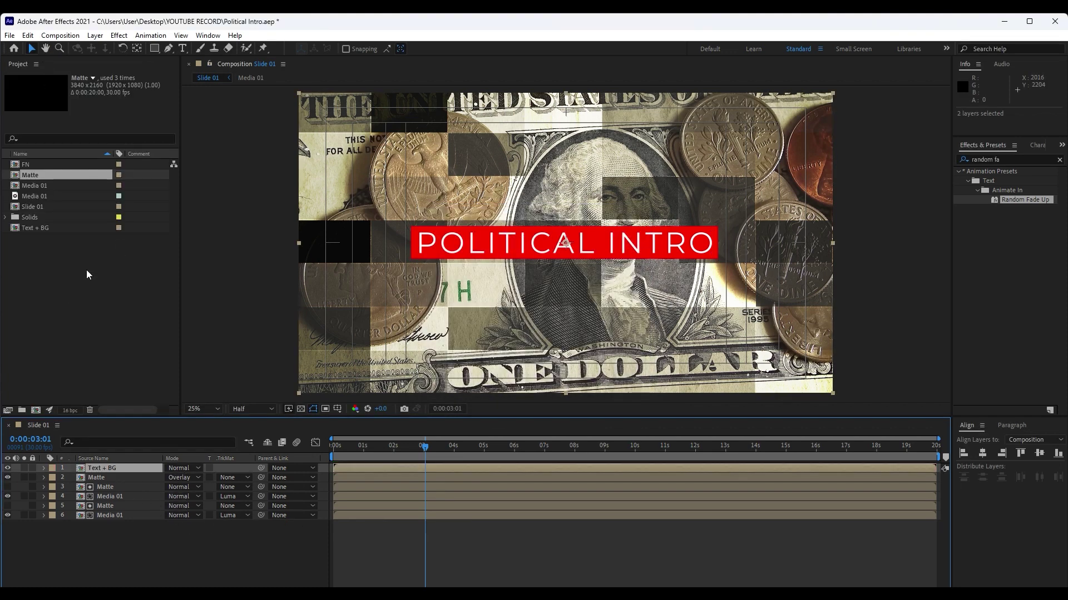
drag(31, 175, 131, 464)
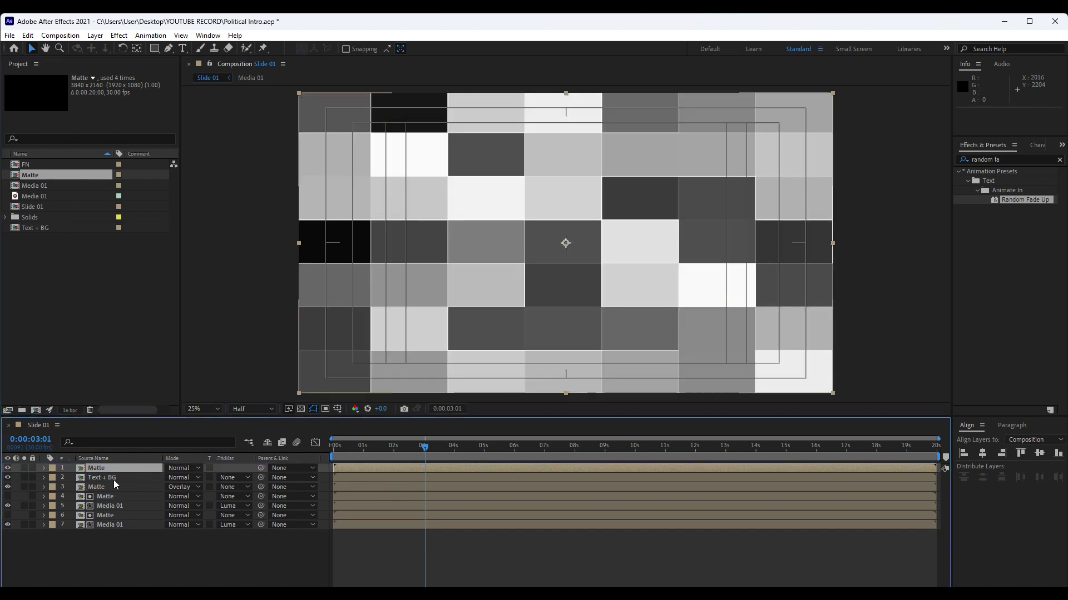
click(180, 477)
click(165, 563)
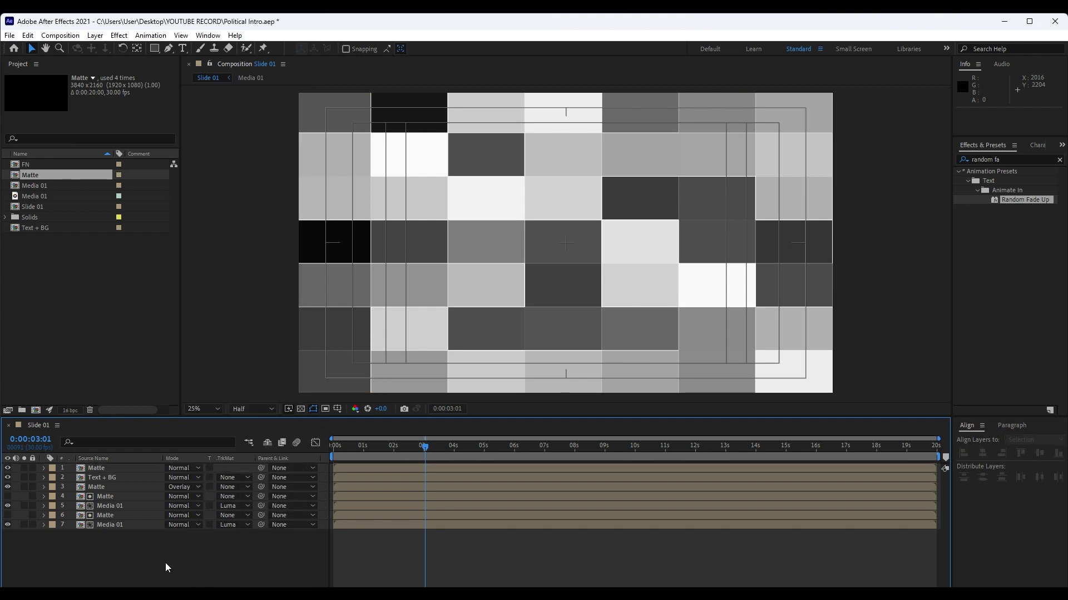
click(135, 479)
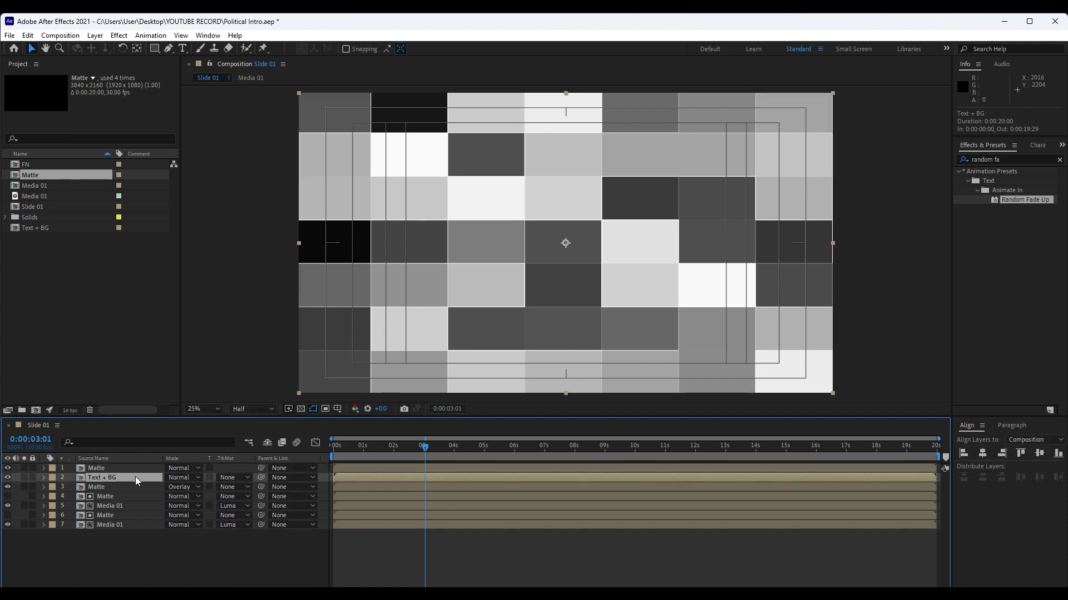
click(236, 480)
click(279, 535)
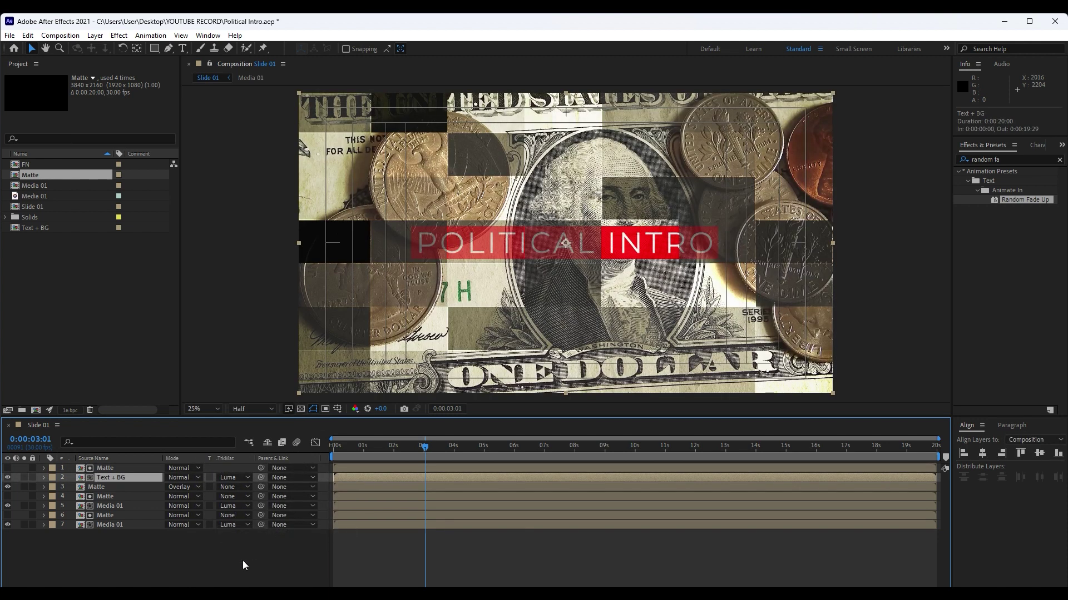
key(space)
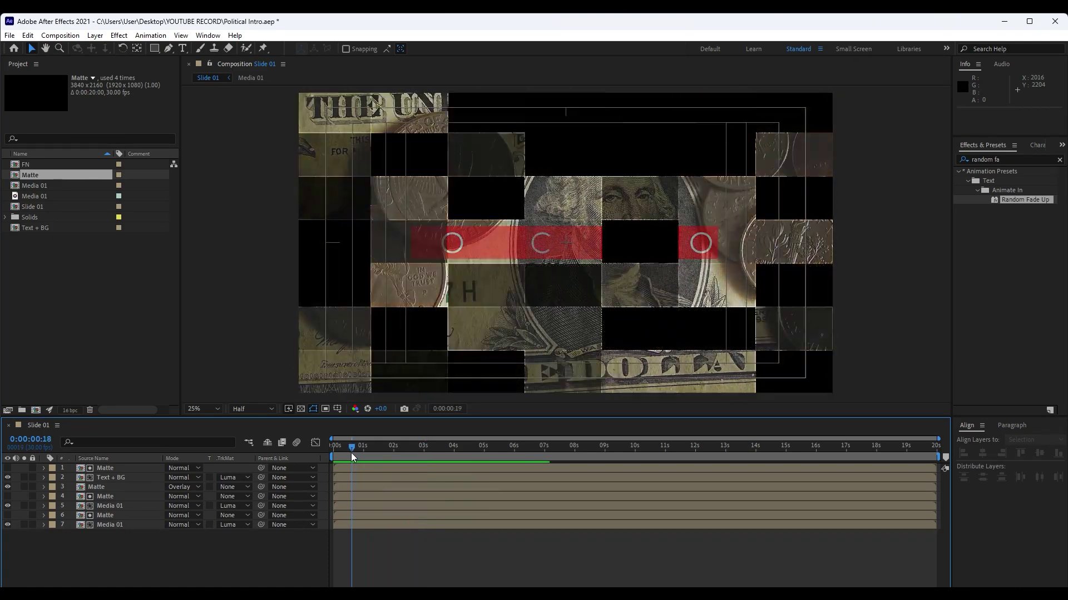
Duplicate the top Matte and Text + BG layers together, preview the title reveal, and move the playhead to 0:00:05:17
shift+click(129, 479)
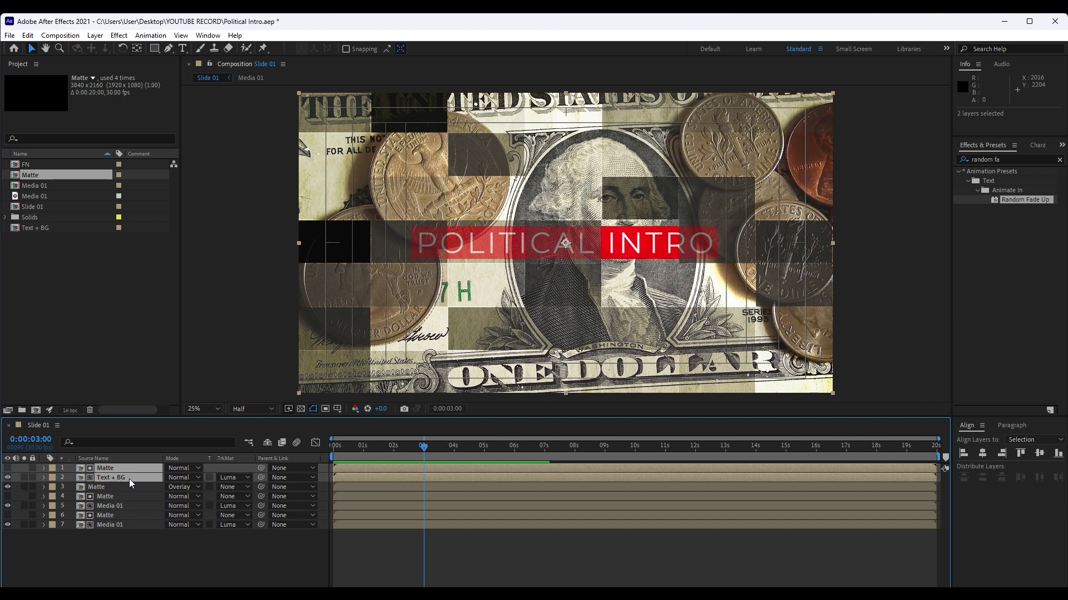
key(ctrl+d)
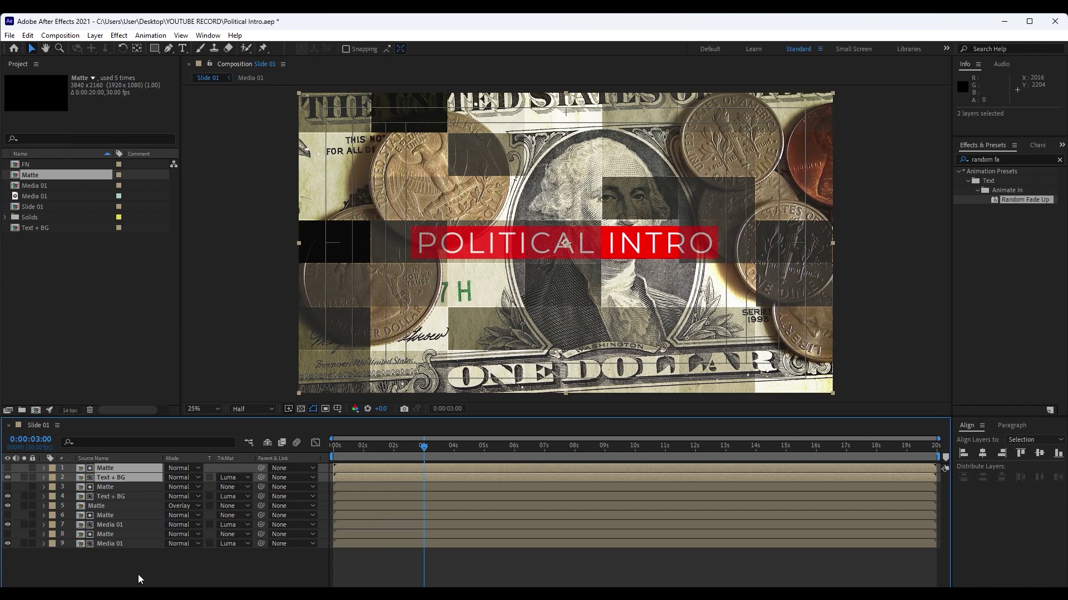
click(138, 575)
key(space)
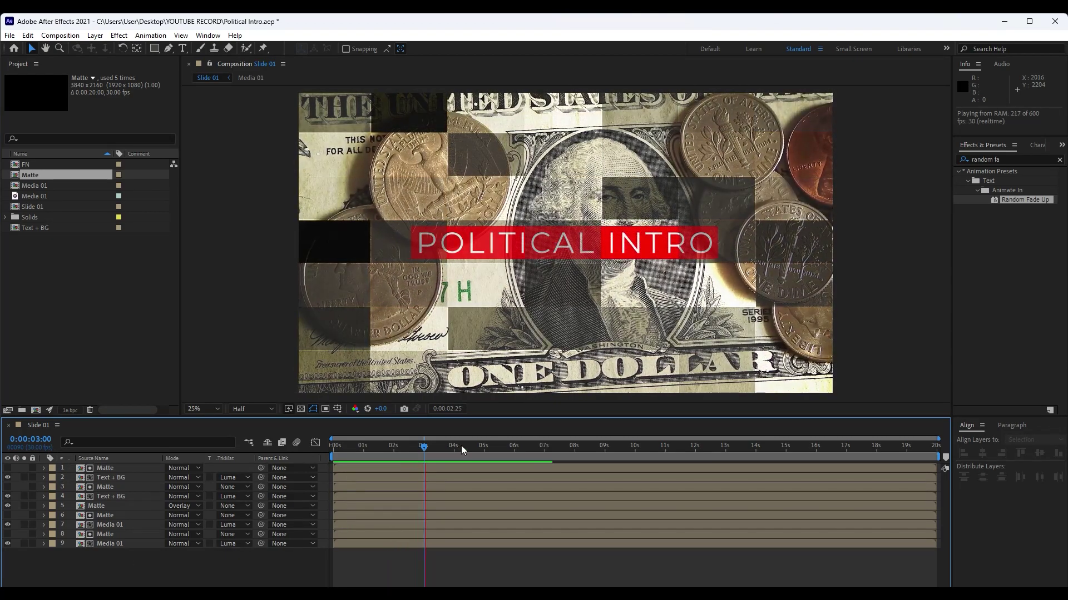
drag(450, 446, 502, 445)
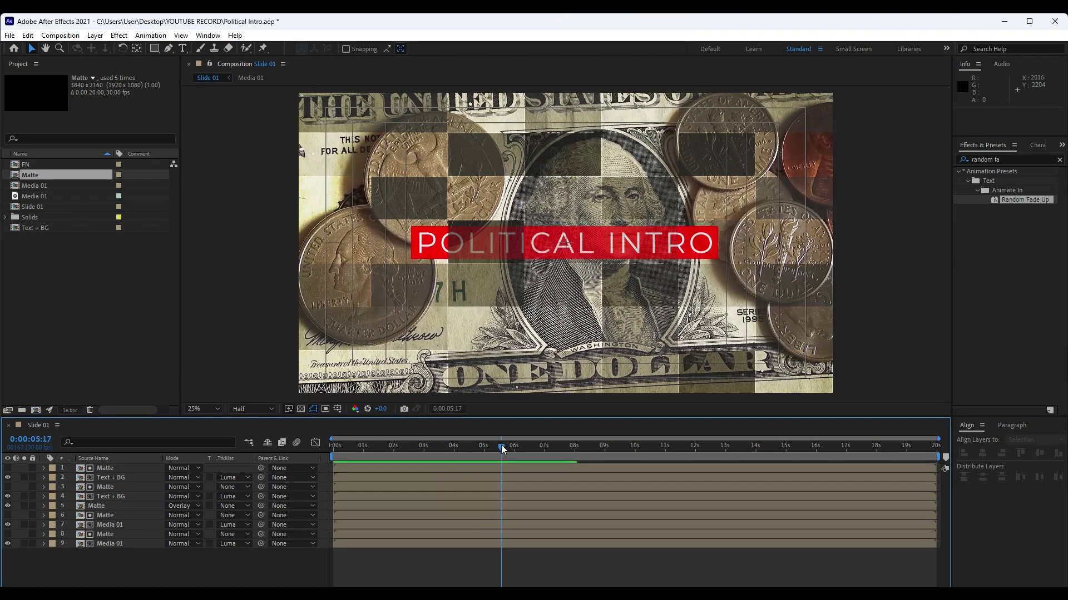
Add an adjustment layer at the top of Slide 01 and name it Fill
right_click(157, 565)
mouse_move(224, 429)
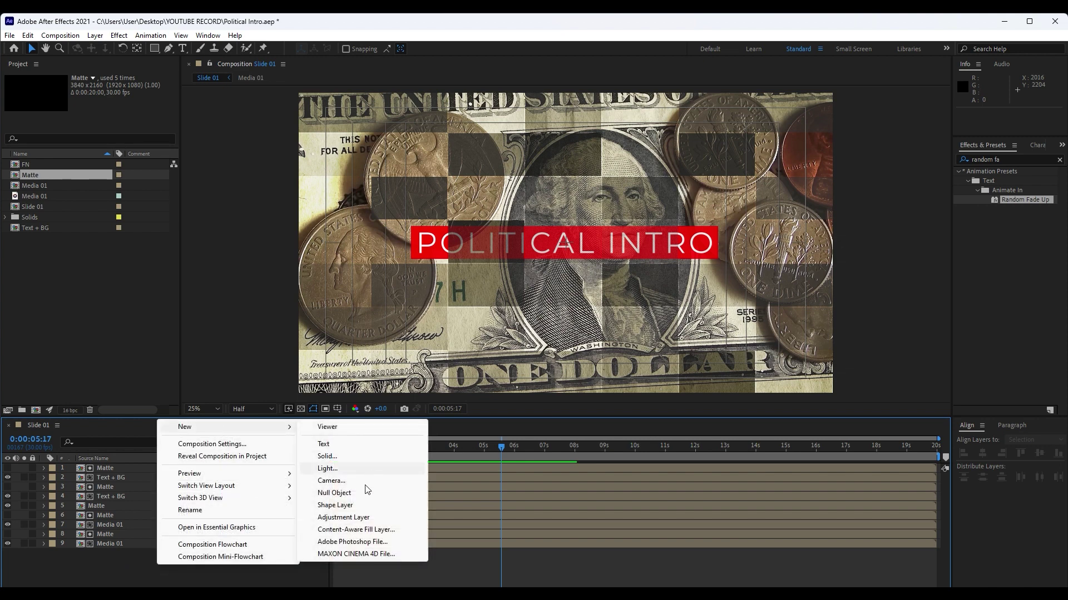
click(359, 518)
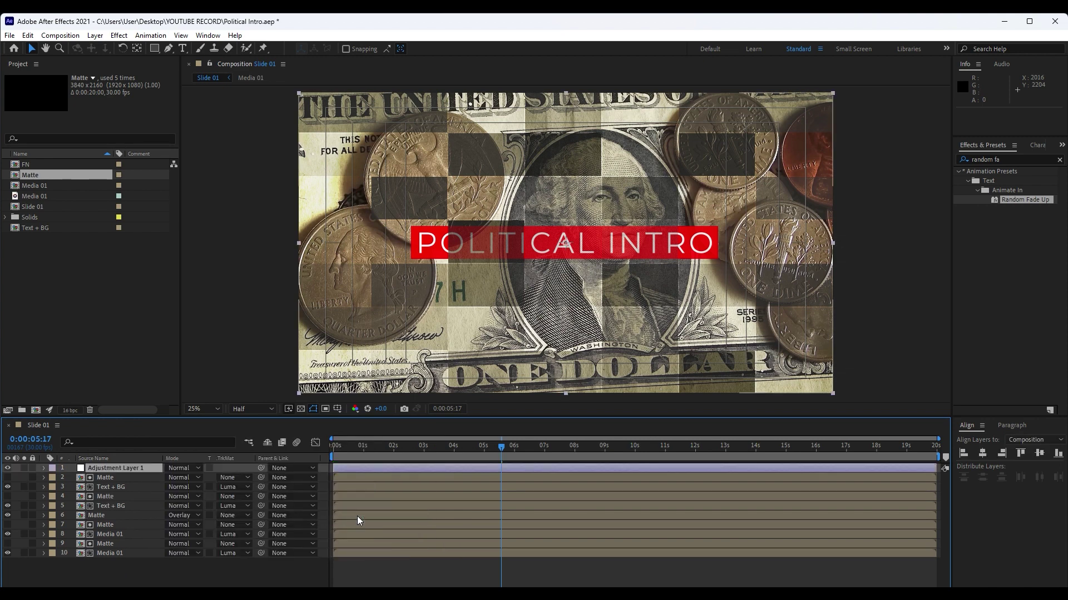
key(Return)
text(Fi)
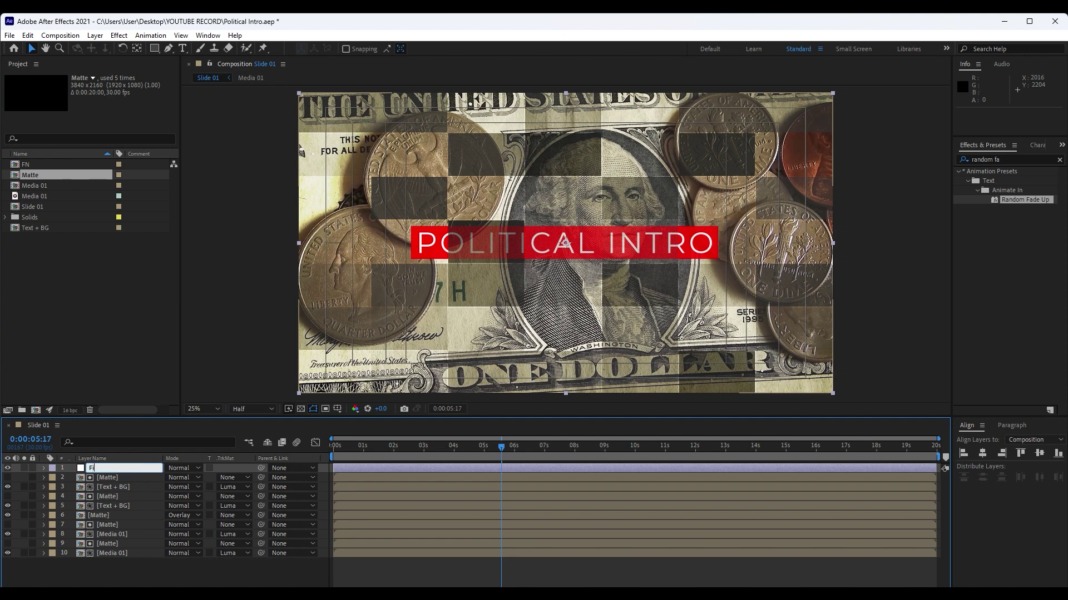
text(ll)
click(169, 565)
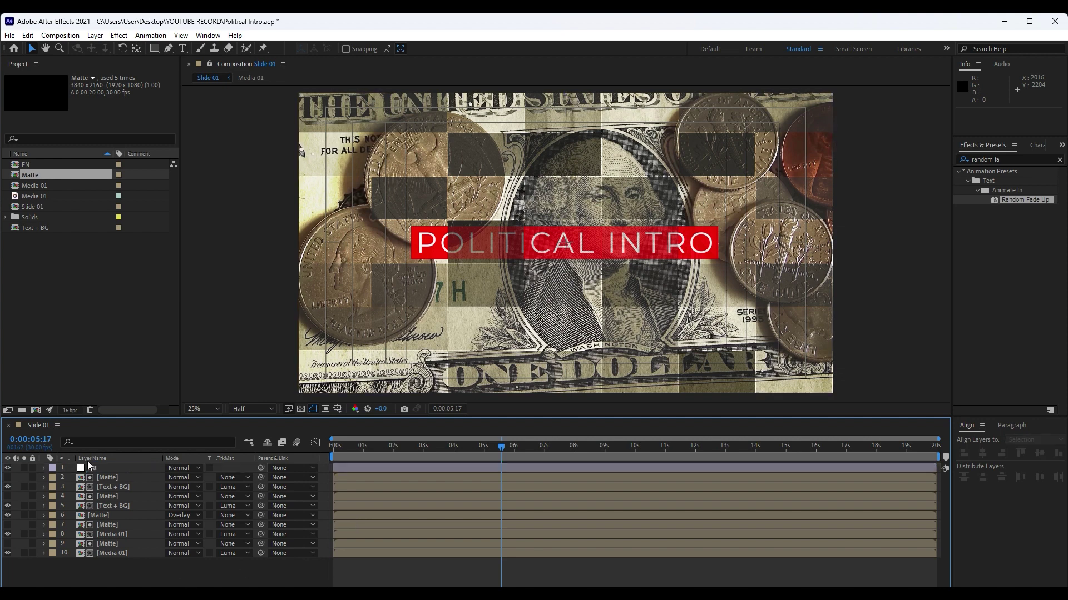
Find the Fill effect, apply it to the Fill adjustment layer, and set its color to dark gray 545454
click(90, 468)
click(1021, 157)
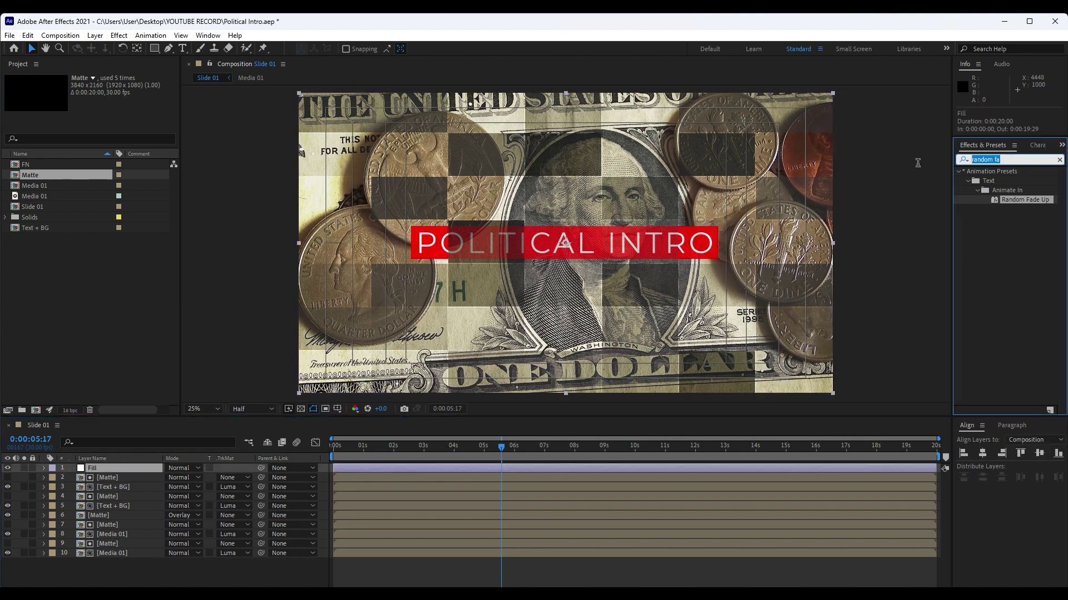
text(fill)
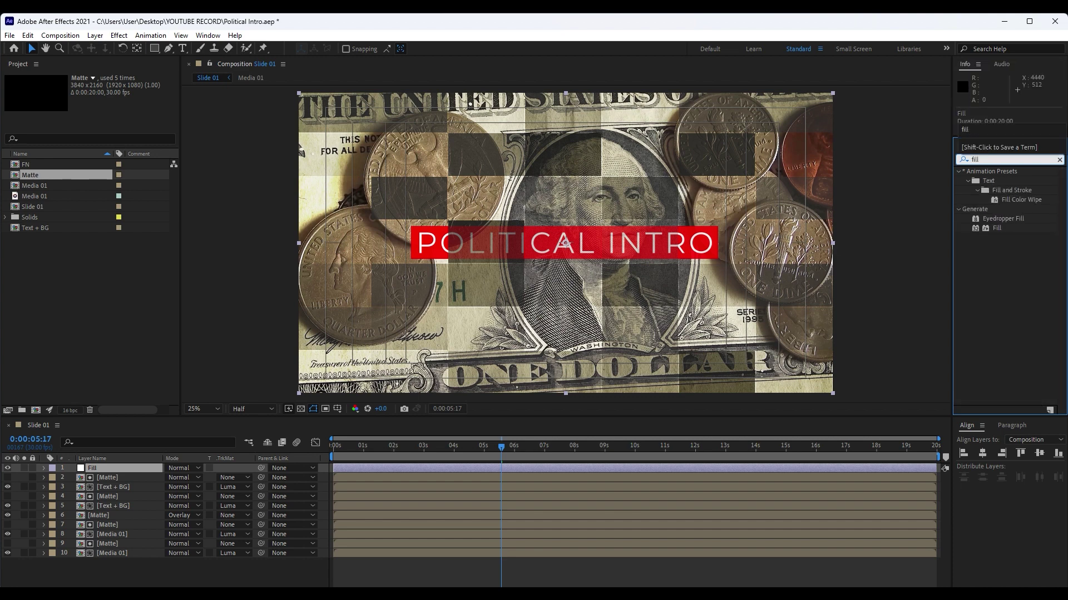
drag(996, 228, 91, 469)
click(105, 116)
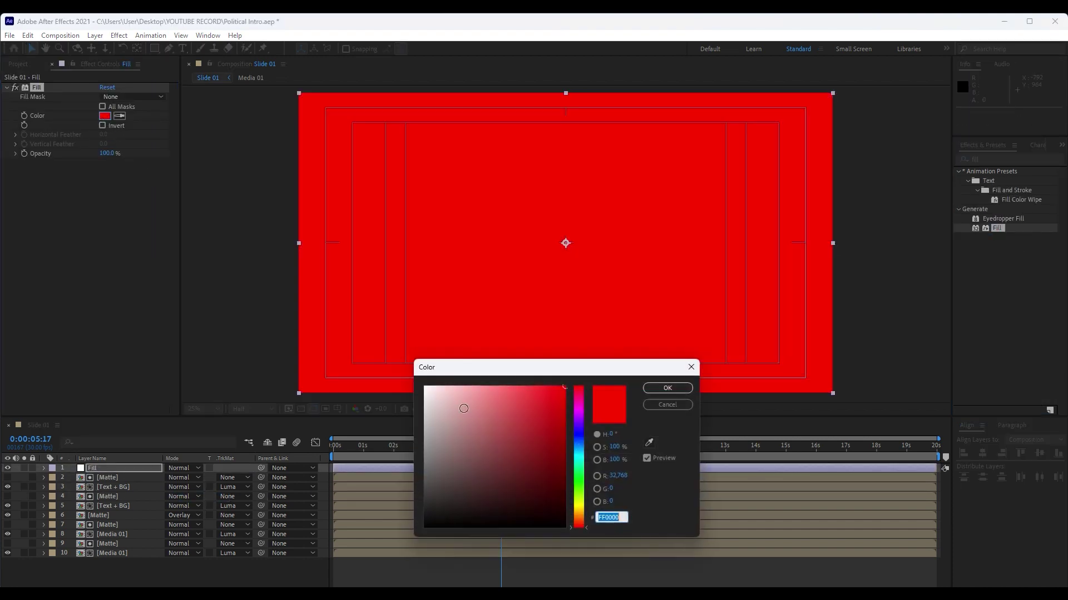
text(505050)
drag(370, 481, 360, 479)
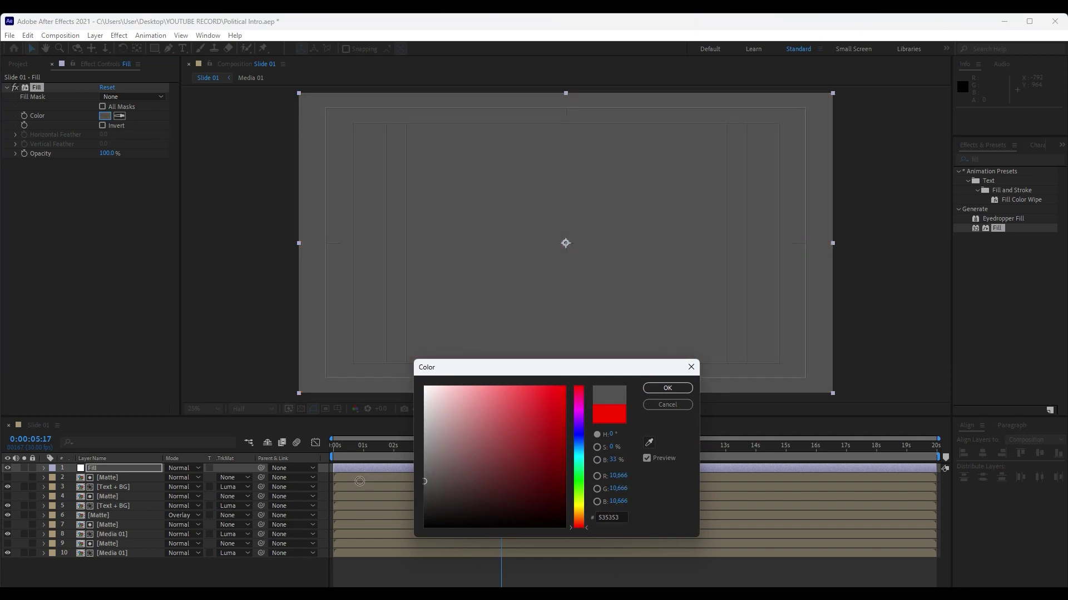
click(656, 388)
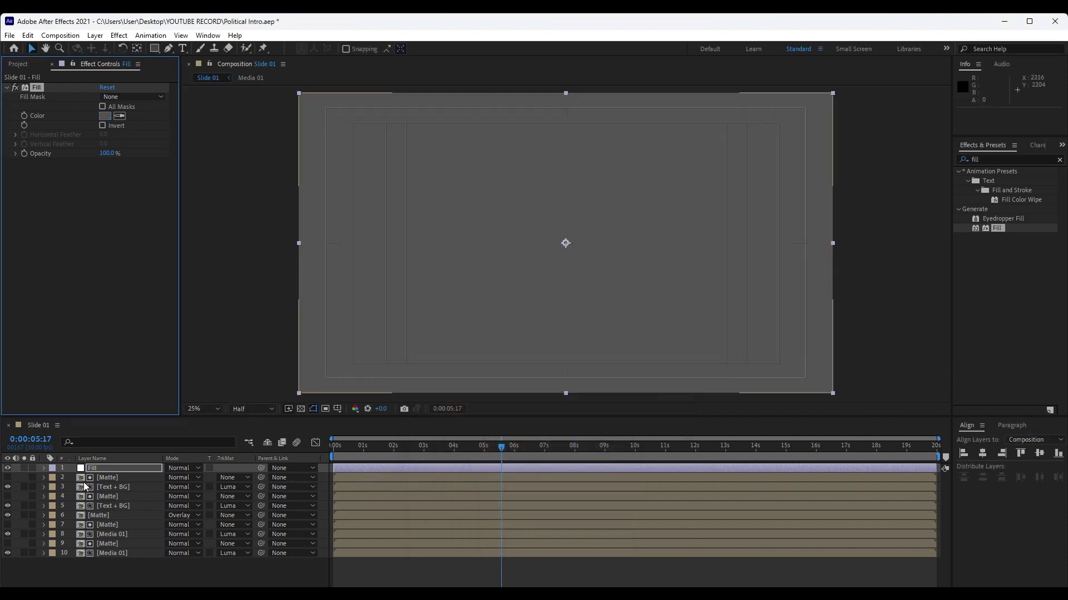
Set the Fill layer's blending mode to Vivid Light and its opacity to 30%
click(176, 470)
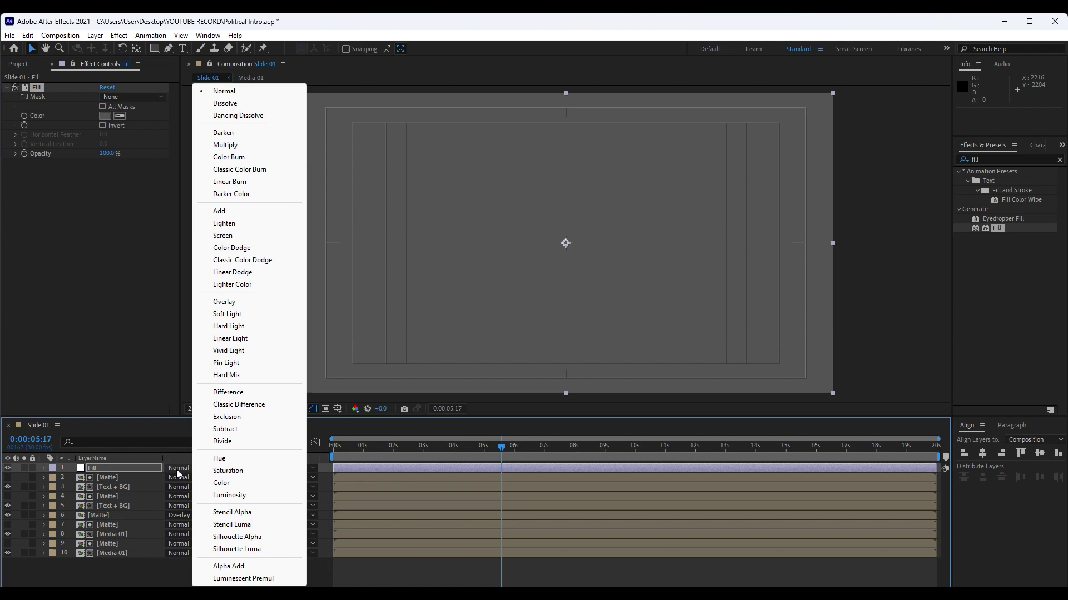
click(248, 350)
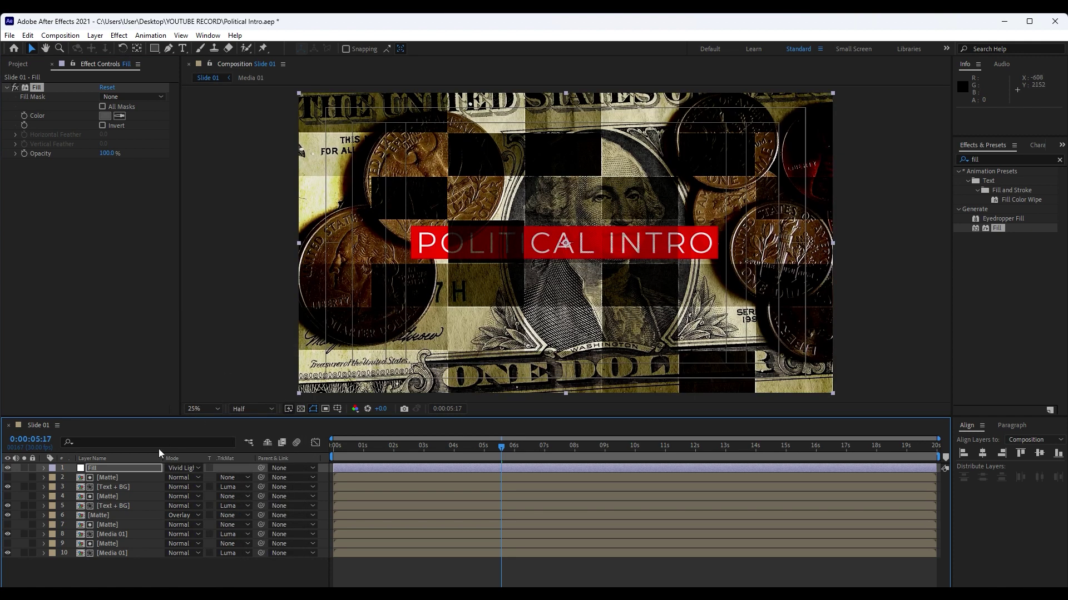
key(t)
click(172, 478)
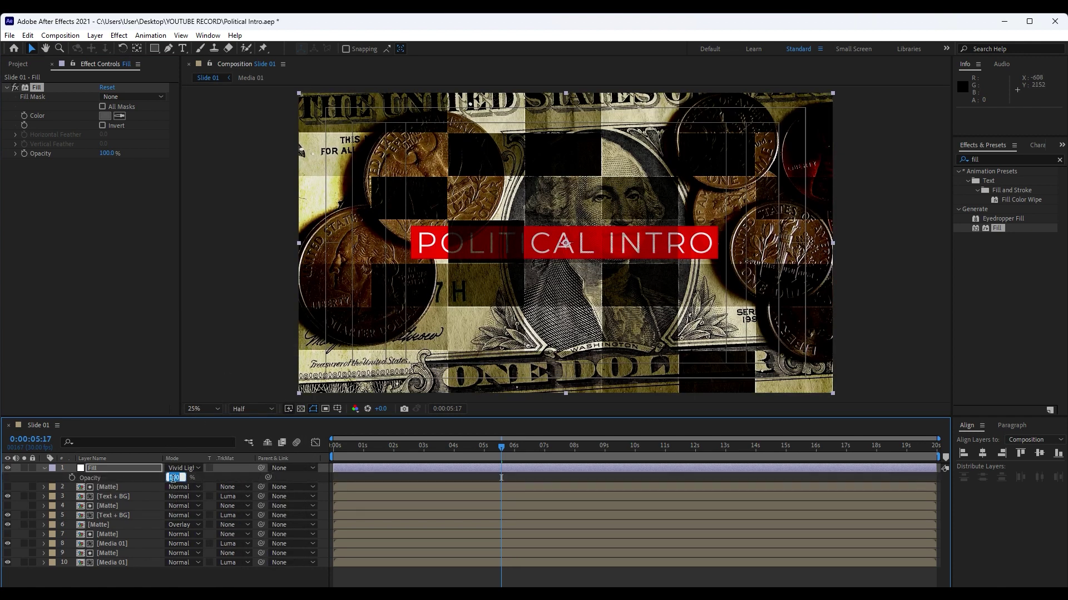
text(30)
click(44, 469)
click(109, 577)
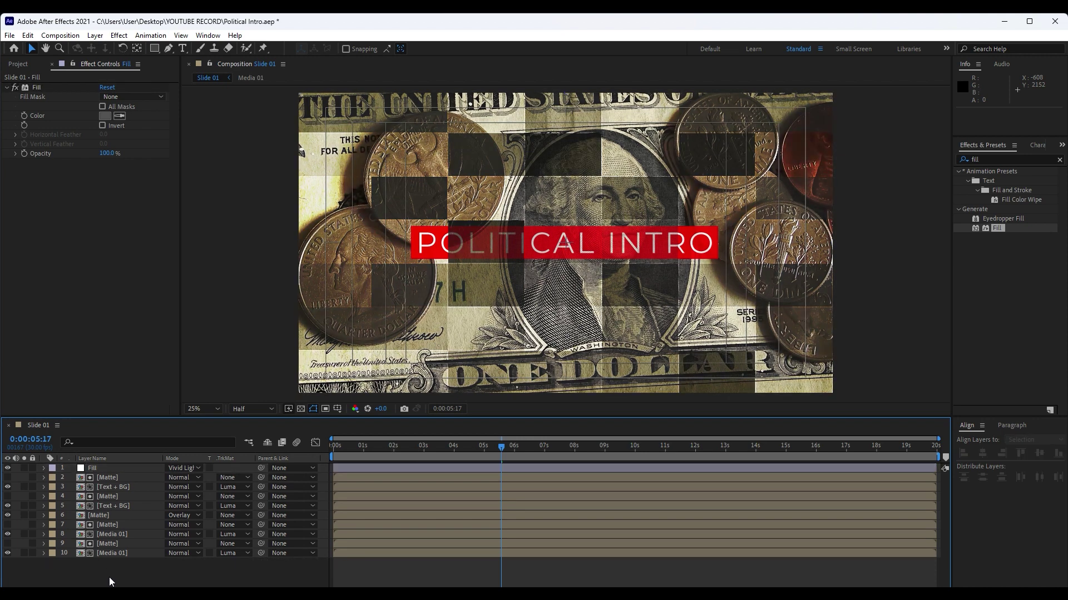
Duplicate the Fill layer, then give the copy the Overlay blending mode and 70% opacity
click(99, 468)
key(ctrl+d)
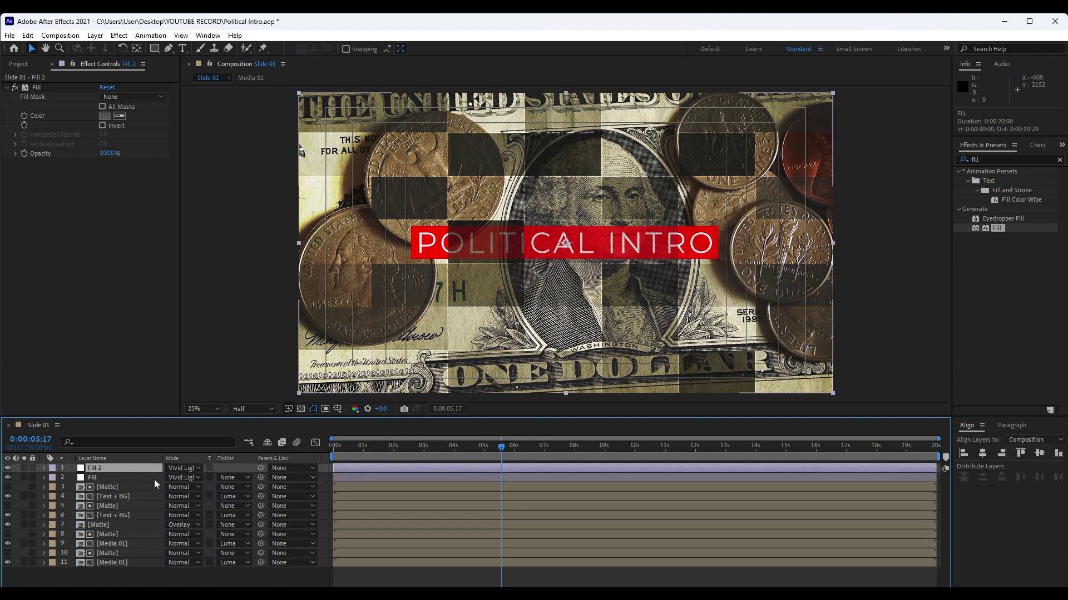
click(181, 469)
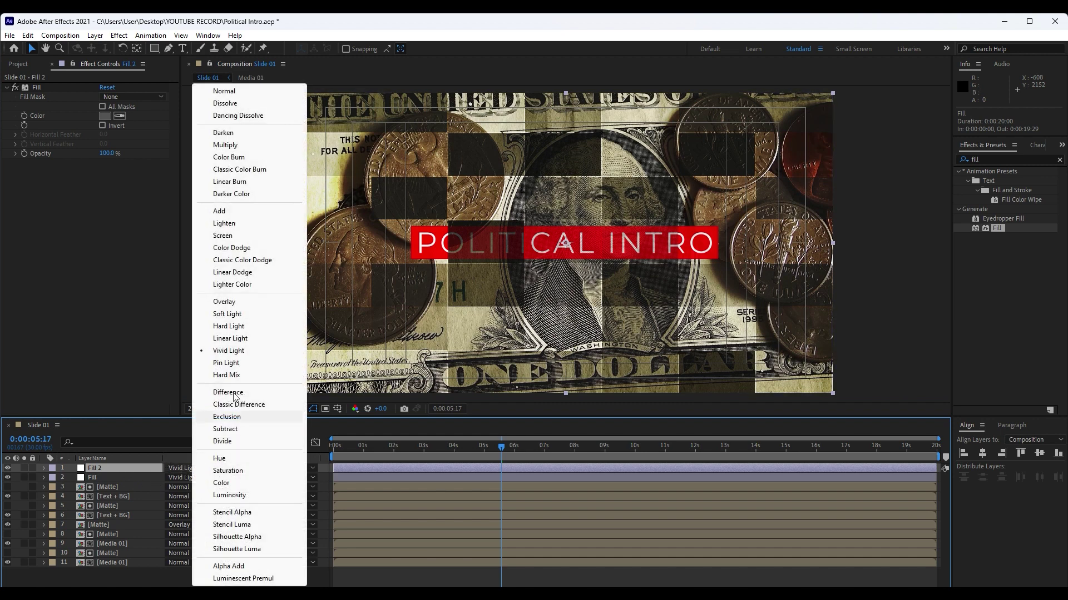
click(226, 304)
key(t)
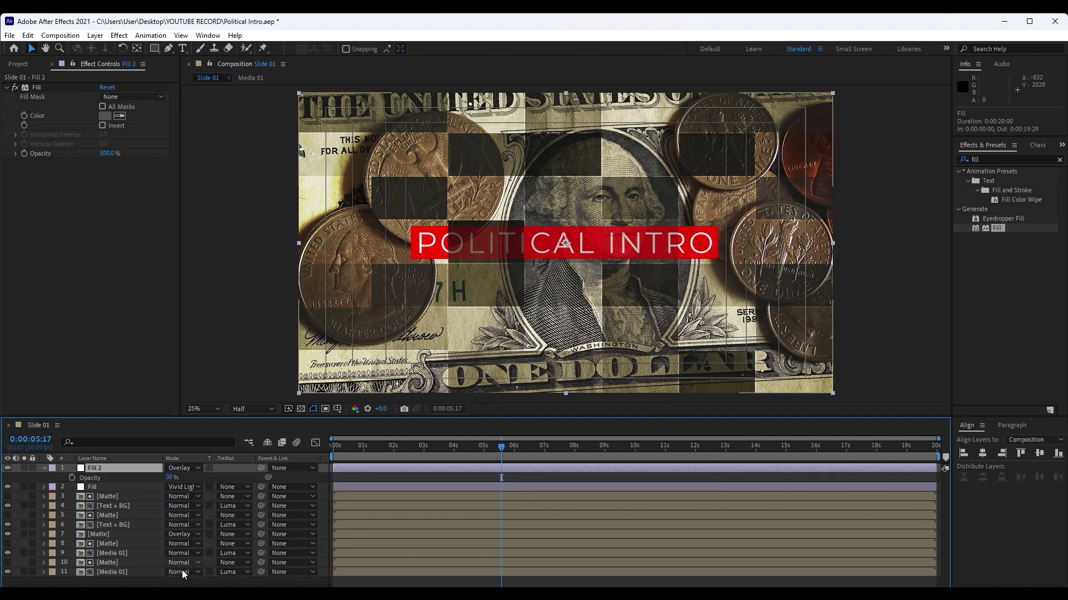
click(170, 477)
text(70)
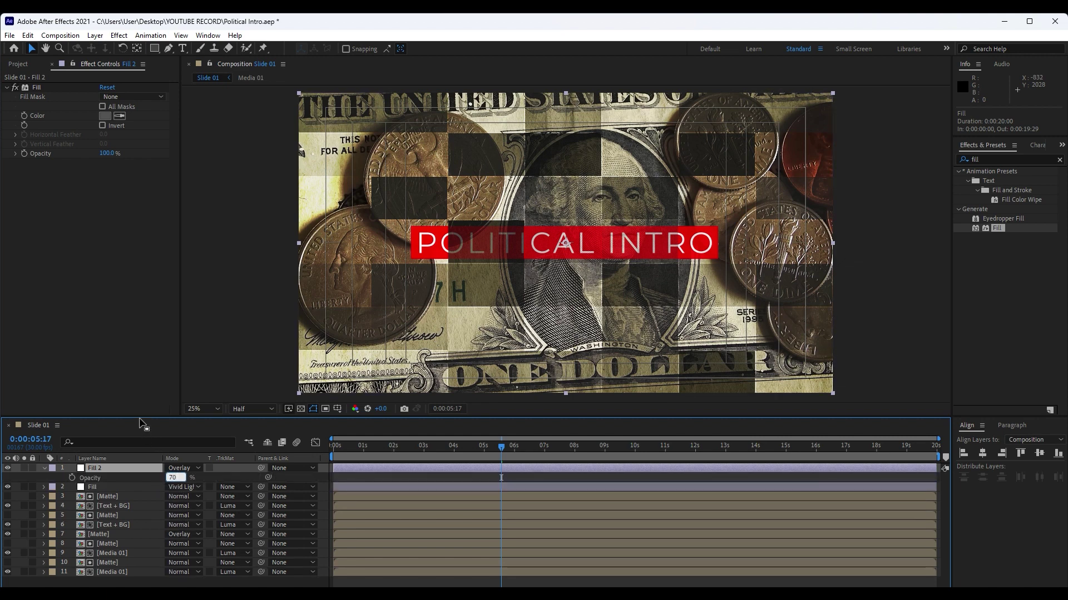
click(133, 393)
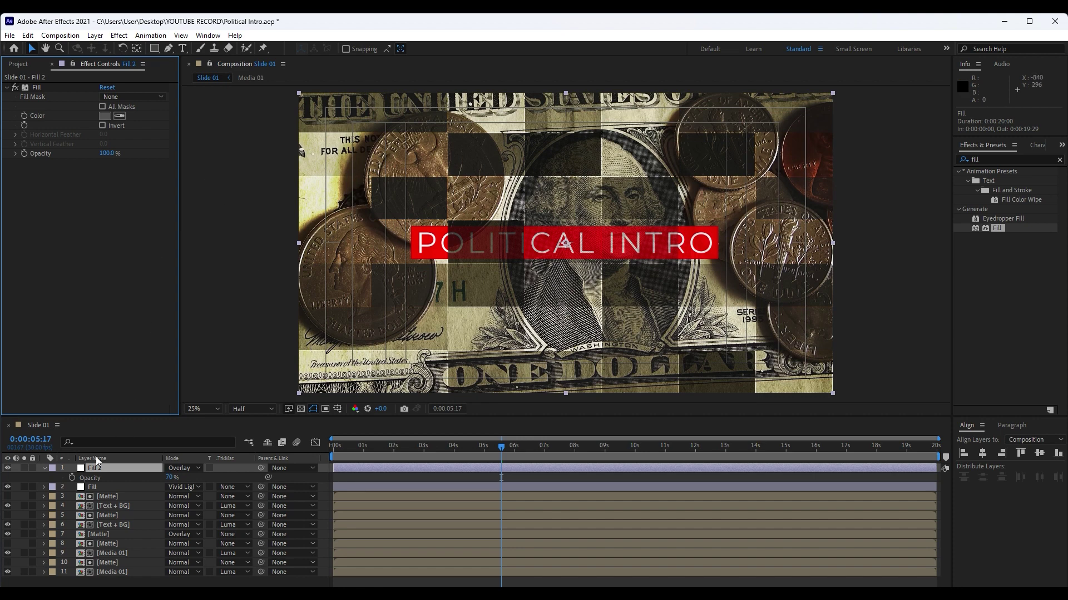
Change the Fill 2 layer's fill color to a dark red, about 5F0000, and preview the tinted slide
click(105, 117)
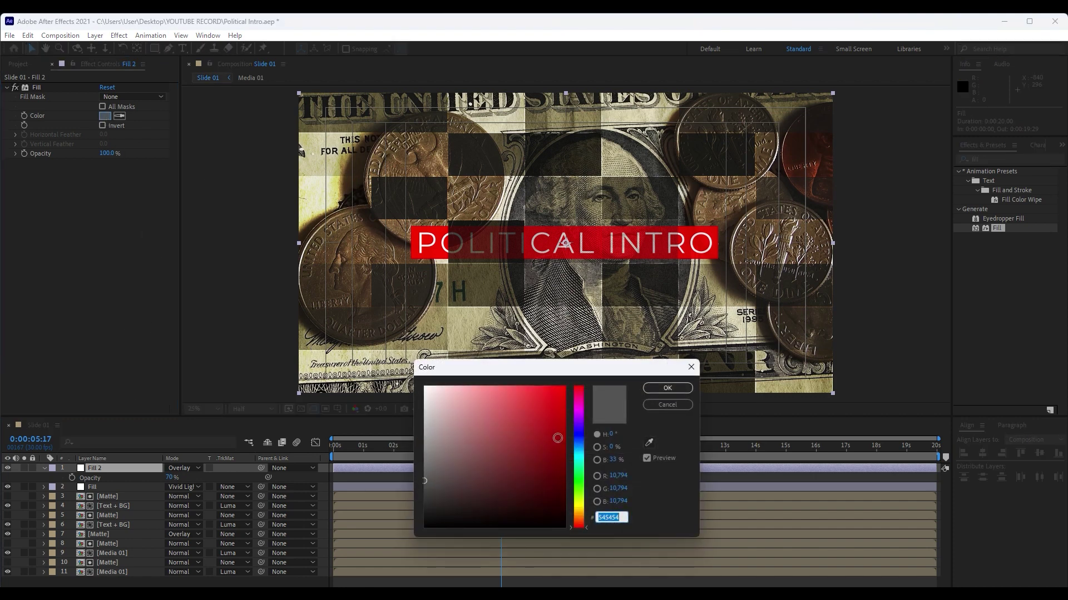
click(564, 387)
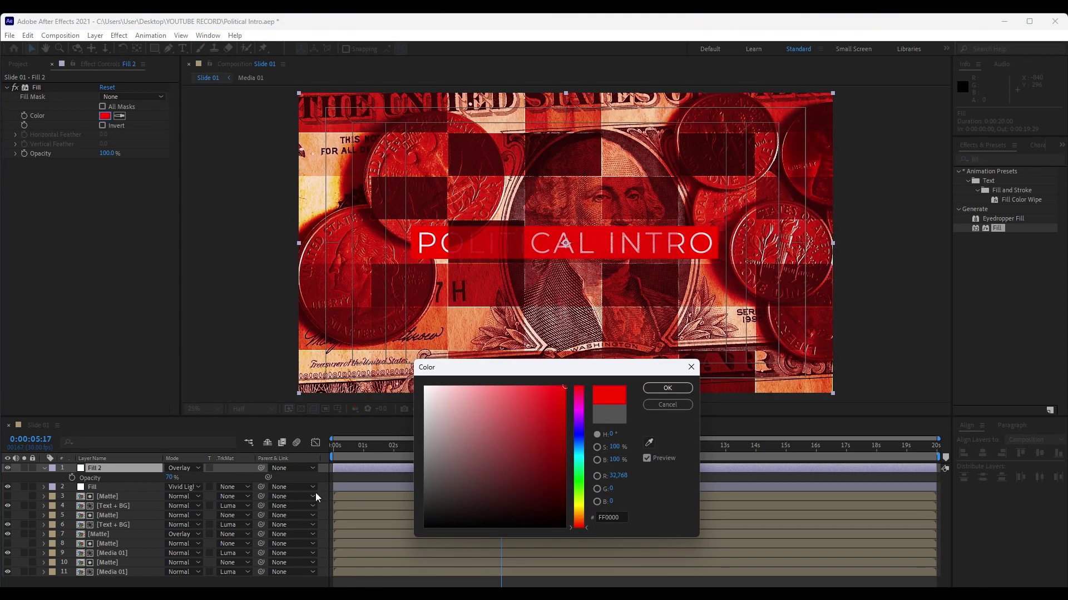
drag(569, 396, 569, 472)
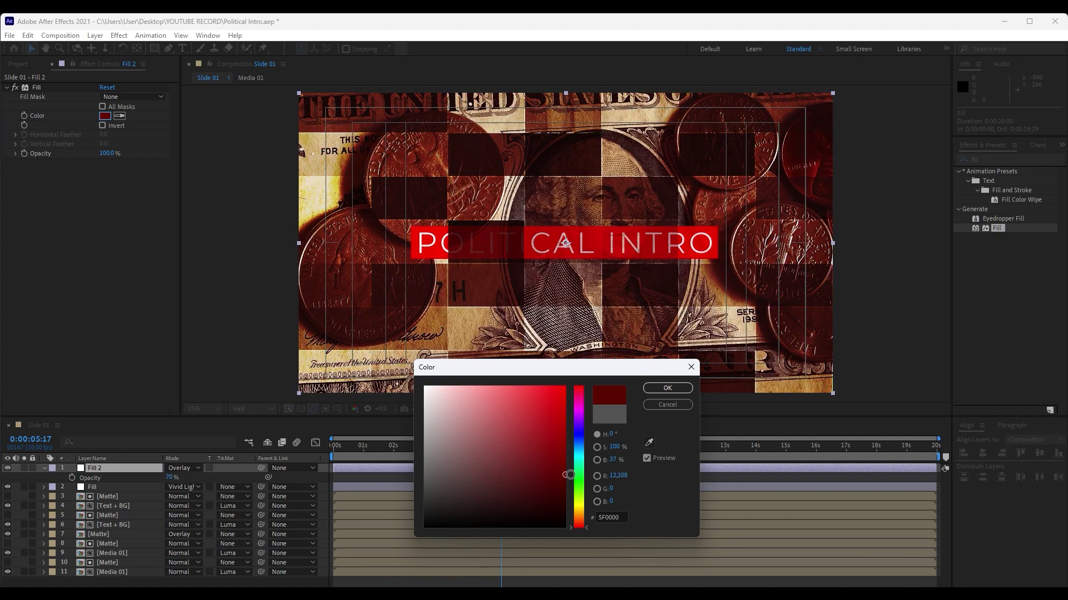
click(667, 388)
click(161, 587)
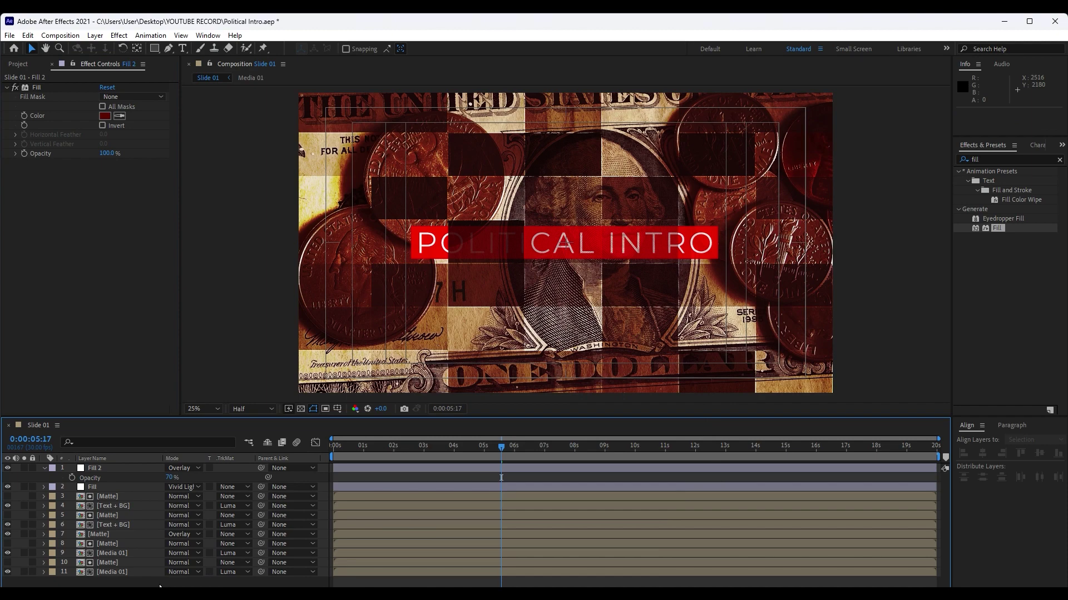
key(space)
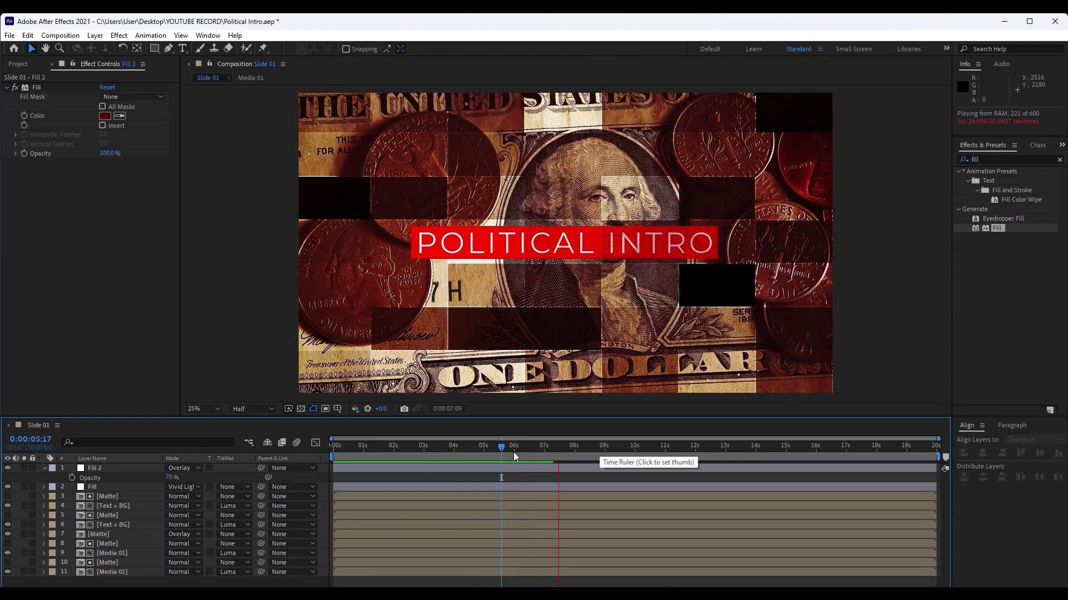
click(514, 455)
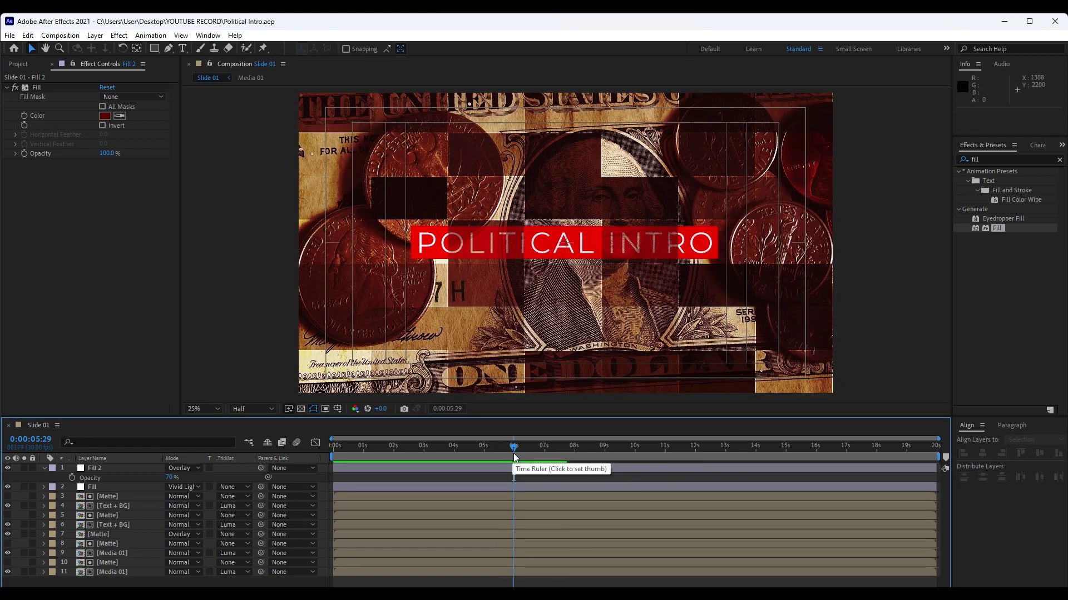
click(44, 468)
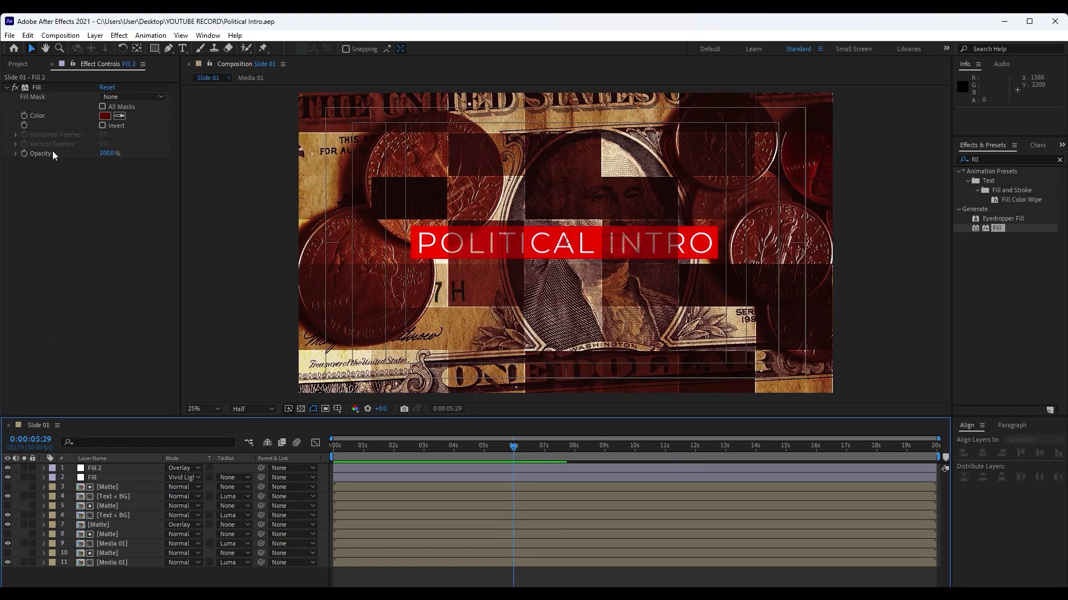
Create a new 3840 x 2160 composition named Numbers, 30 fps and 20 seconds long
click(51, 65)
click(35, 410)
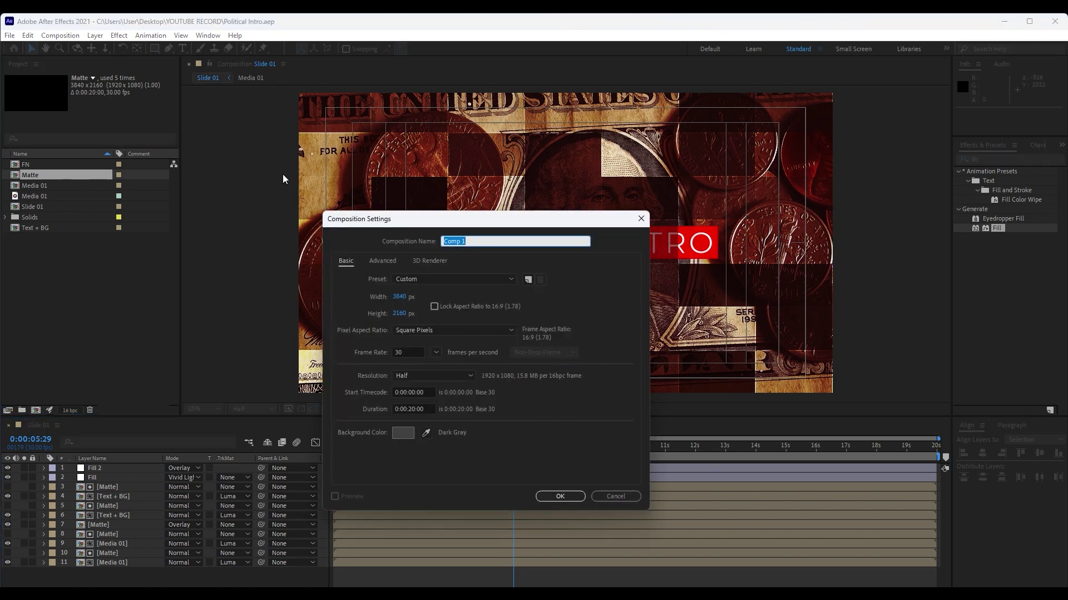
text(Numbers)
key(Return)
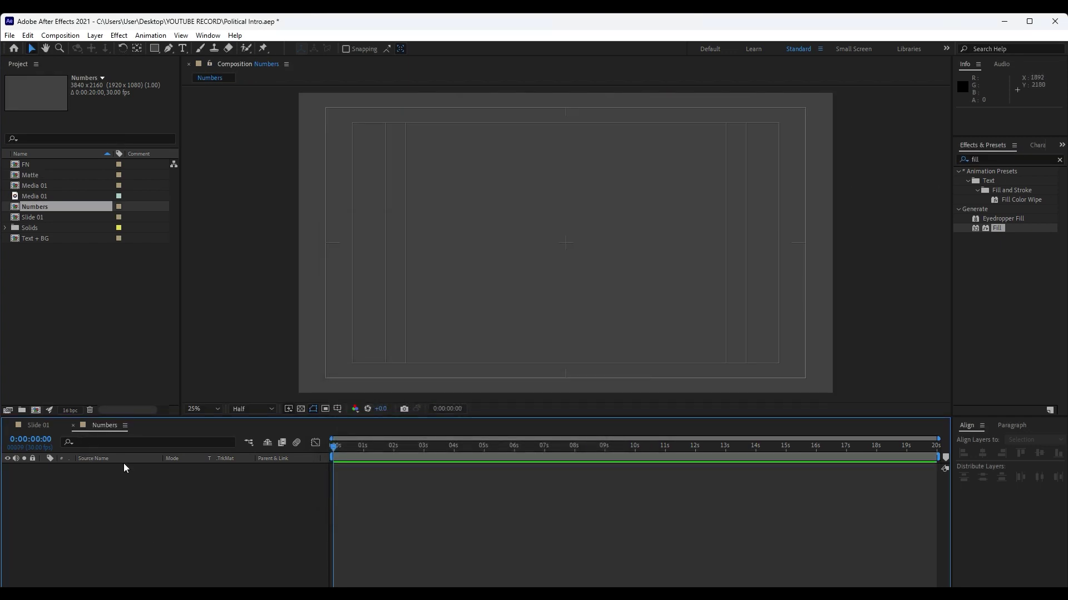
Add a black comp-size solid named Numbers to the Numbers composition
right_click(112, 512)
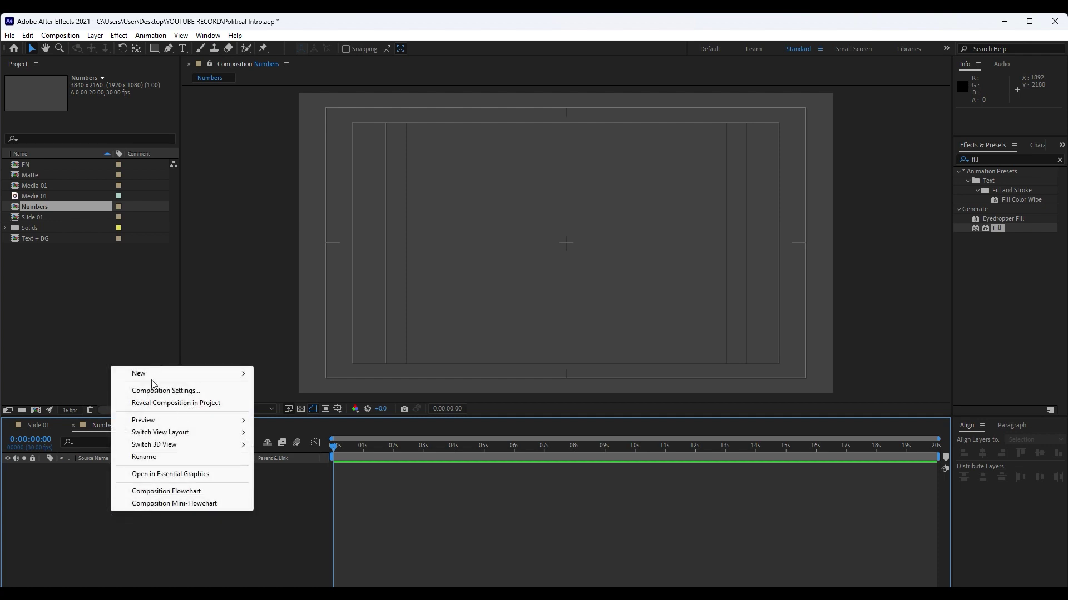
mouse_move(151, 375)
click(282, 402)
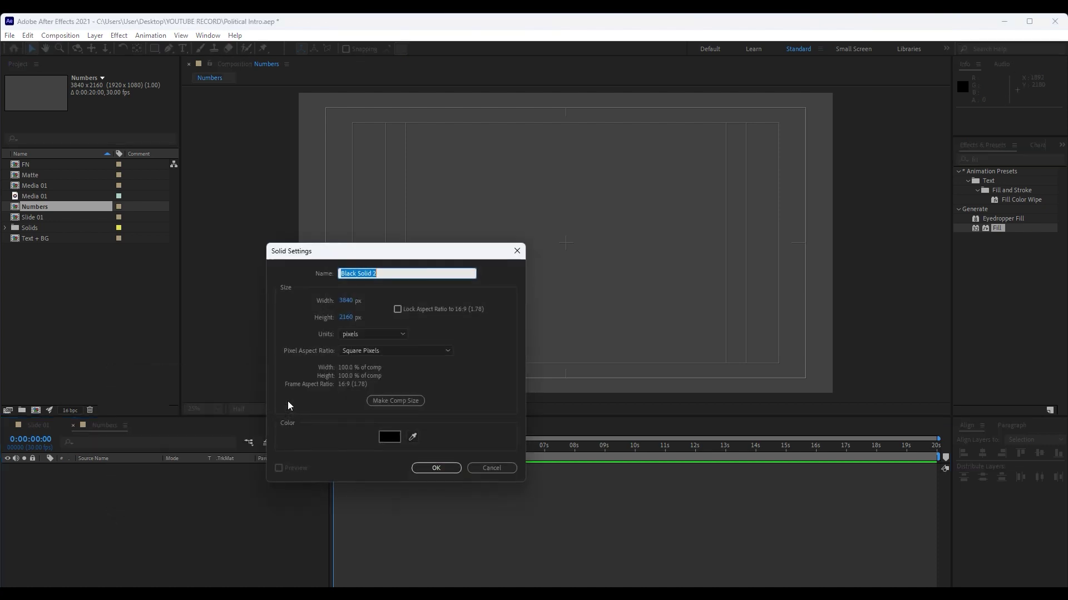
text(Numbers)
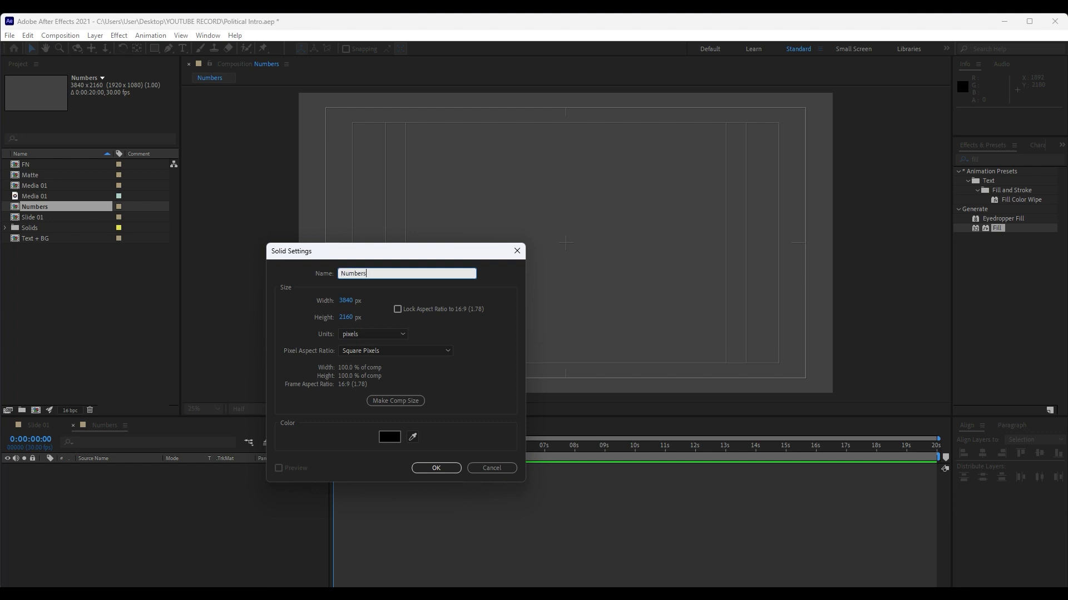
key(Return)
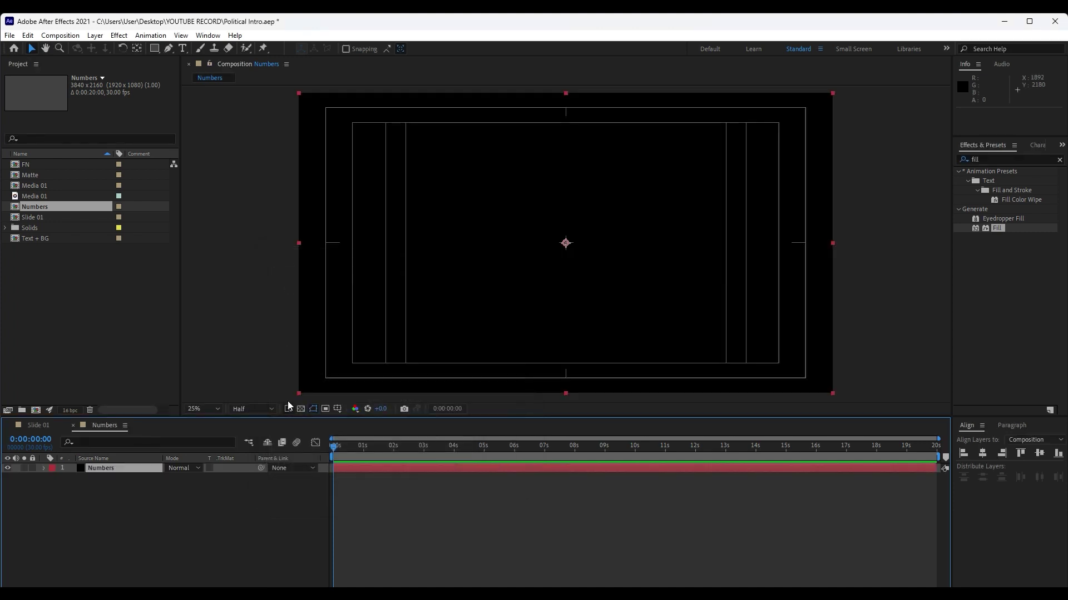
Apply the Numbers text effect to the Numbers solid with the default Arial Regular, horizontal, right-aligned options
click(995, 158)
text(n)
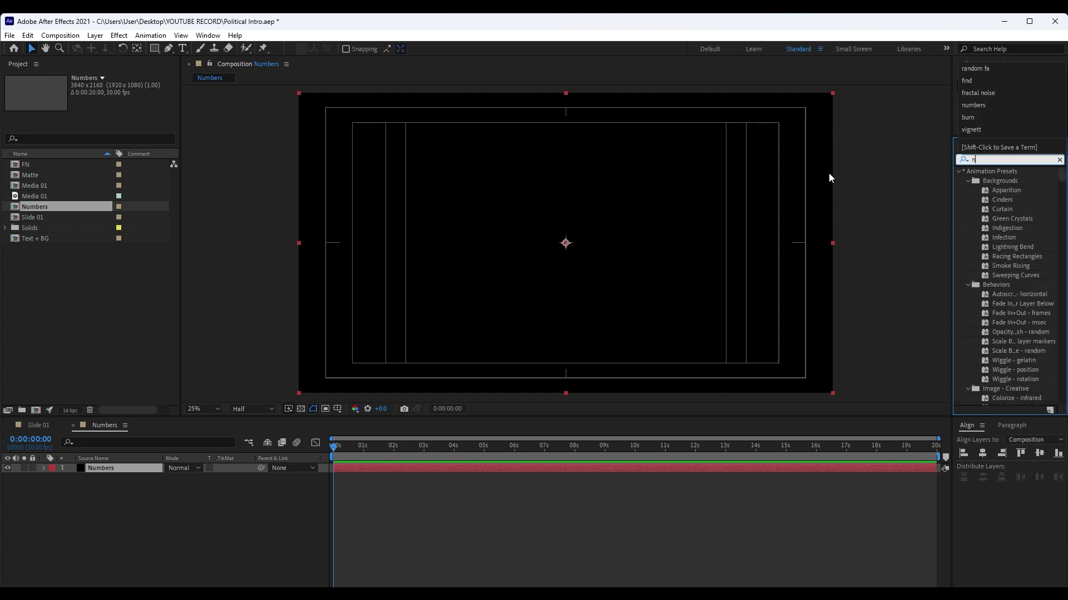
text(umber)
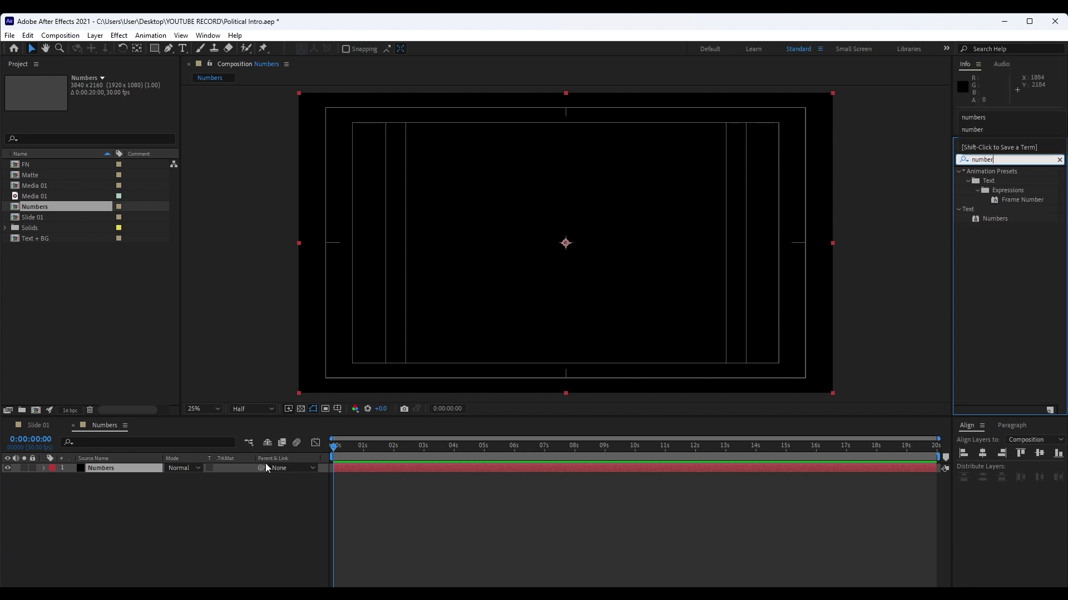
drag(994, 219, 123, 470)
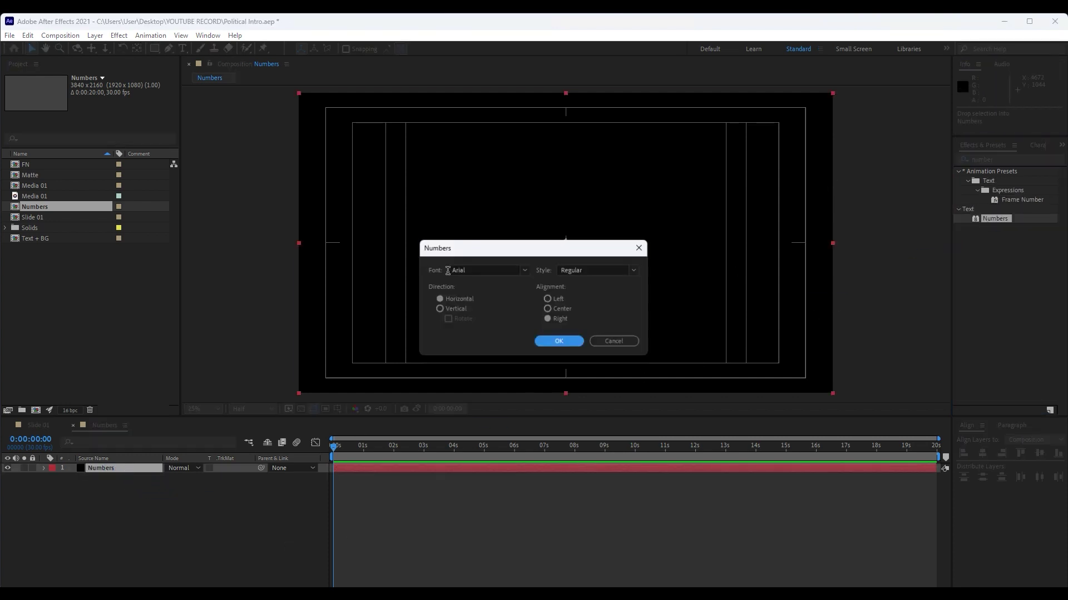
click(571, 347)
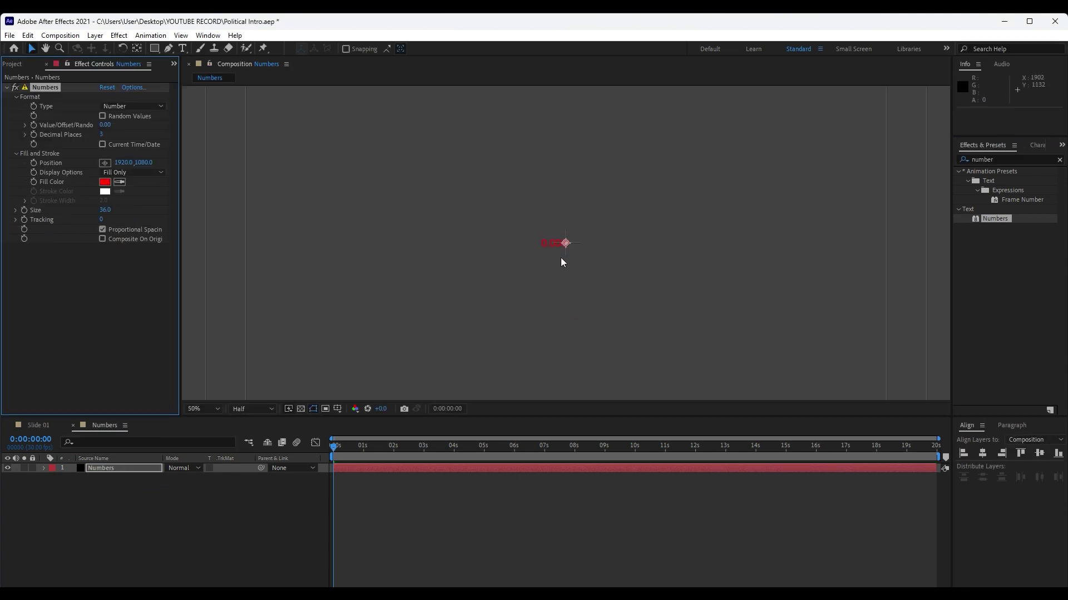
Change the Numbers effect's fill color to white, FFFFFF
scroll(560, 261, up, 3)
scroll(563, 259, down, 2)
click(105, 182)
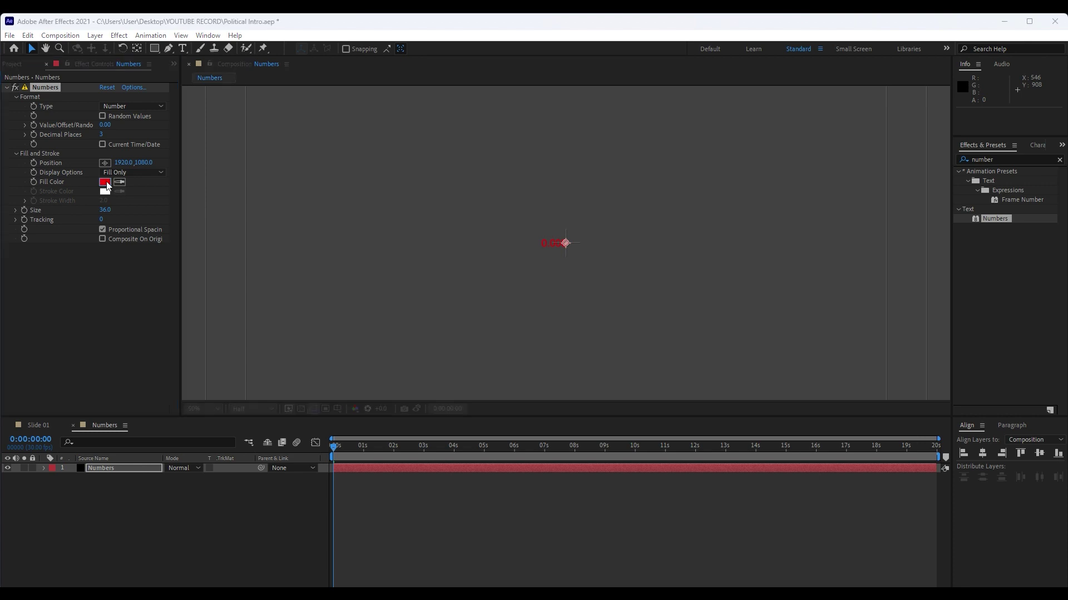
text(ffffff)
click(667, 388)
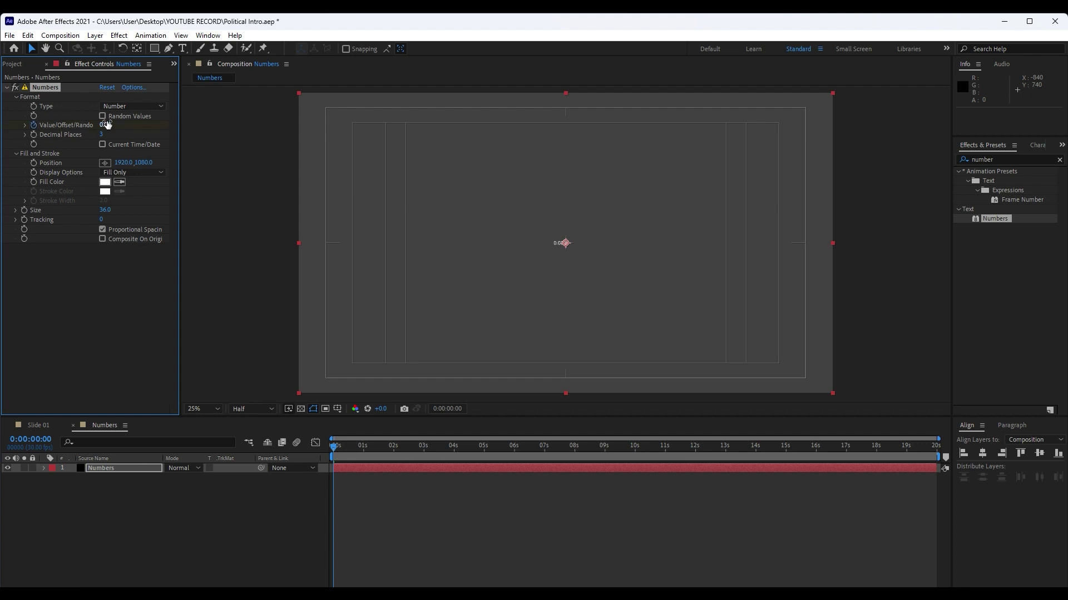
Keyframe the effect's Value/Offset from a negative number at 0 seconds to 80 at 10 seconds
drag(108, 124, 100, 128)
drag(354, 450, 532, 452)
drag(635, 457, 637, 459)
drag(109, 125, 115, 126)
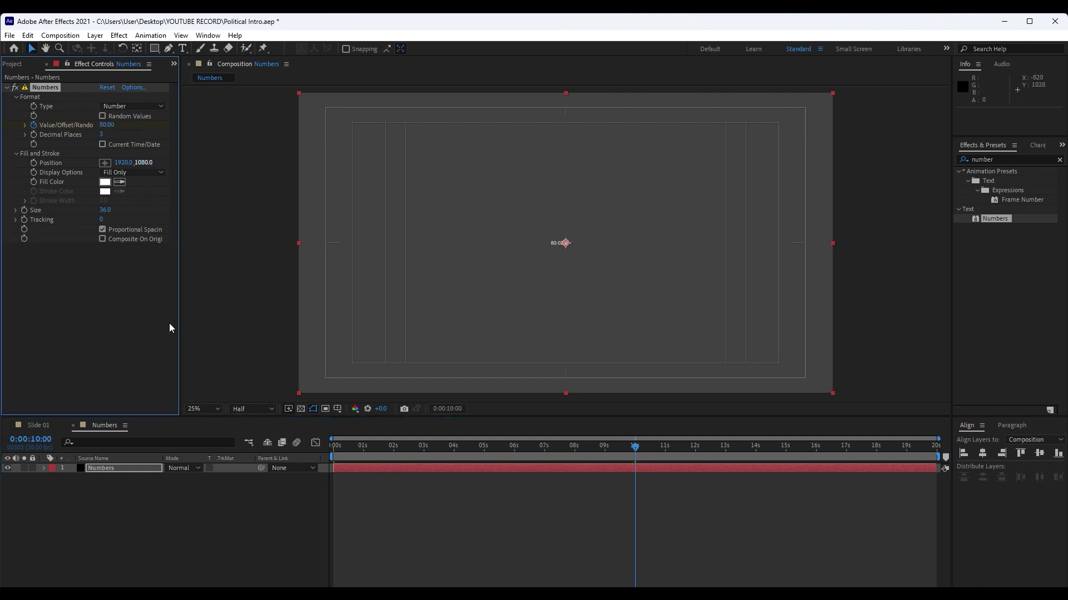
Set the Numbers effect's text size to 55 and preview the running counter
click(183, 538)
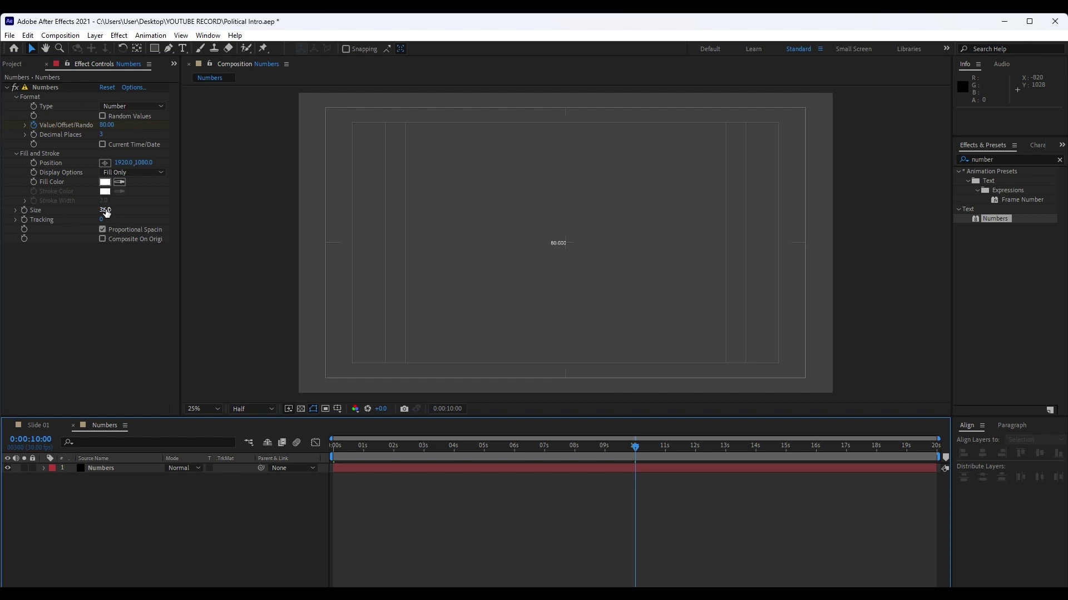
drag(106, 211, 116, 210)
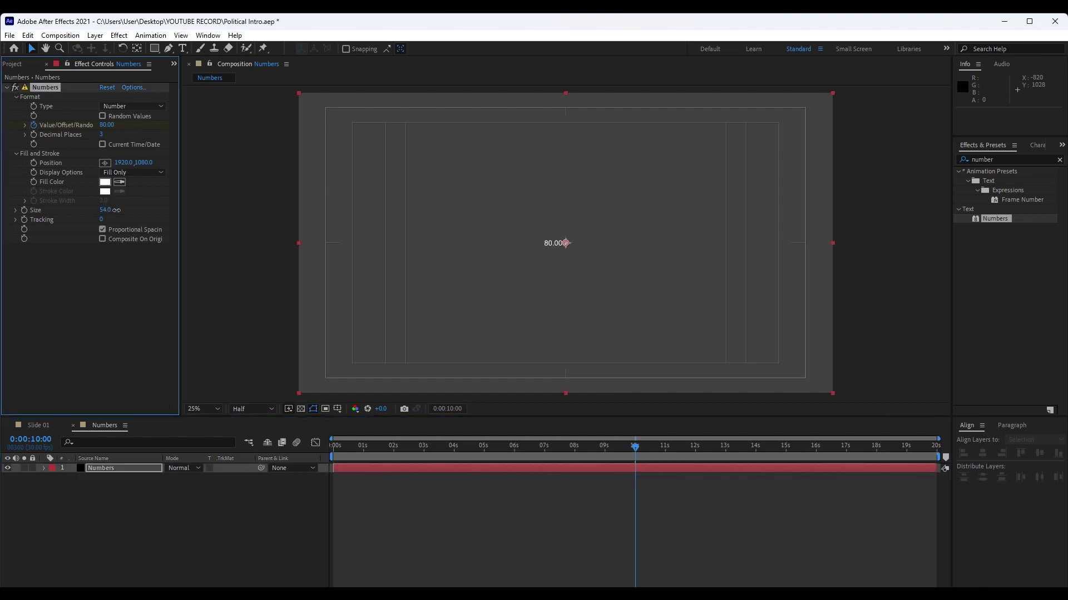
click(184, 536)
key(space)
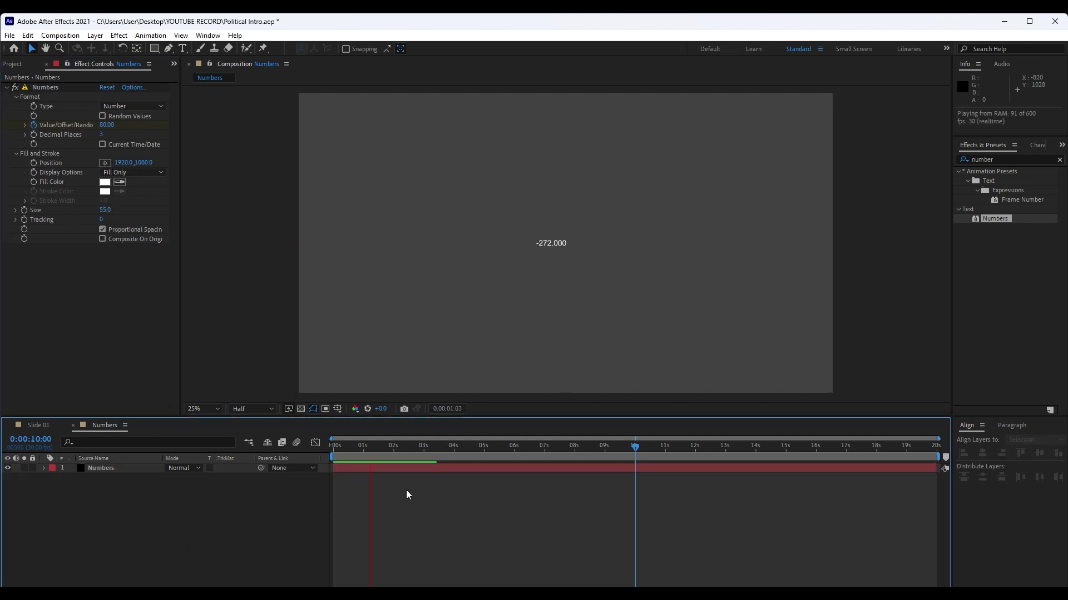
drag(433, 451, 487, 450)
Duplicate the Numbers layer six times and scatter the copies around the frame, leaving the original at the center
click(114, 469)
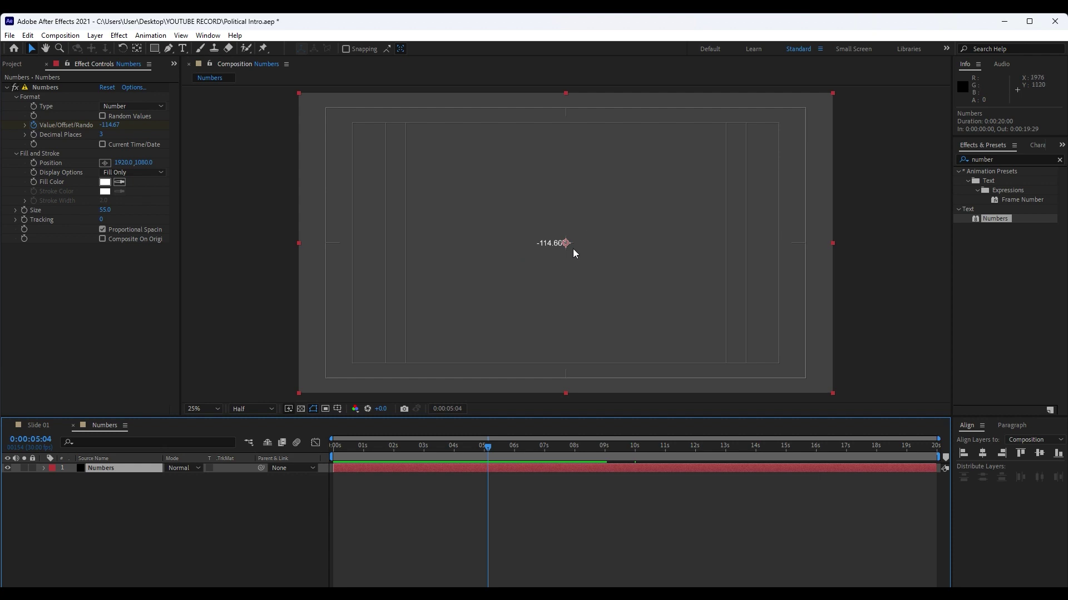
key(ctrl+d)
drag(575, 254, 502, 347)
key(ctrl+d)
key(ctrl+d)
key(ctrl+d)
key(ctrl+d)
key(ctrl+d)
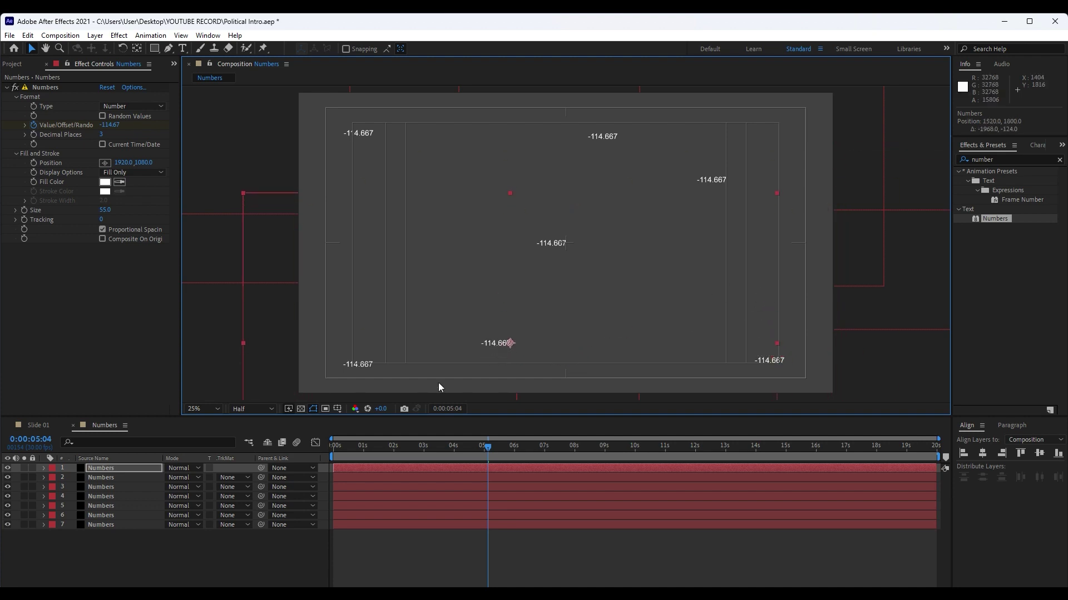
Vary the copies' scale: layer 6 to 88%, layer 5 to 93%, layer 4 to 115%, layer 3 to 78% and layer 1 to 108%
click(111, 515)
key(s)
drag(182, 524, 172, 496)
click(128, 506)
key(s)
click(117, 501)
click(116, 497)
key(s)
click(128, 488)
key(s)
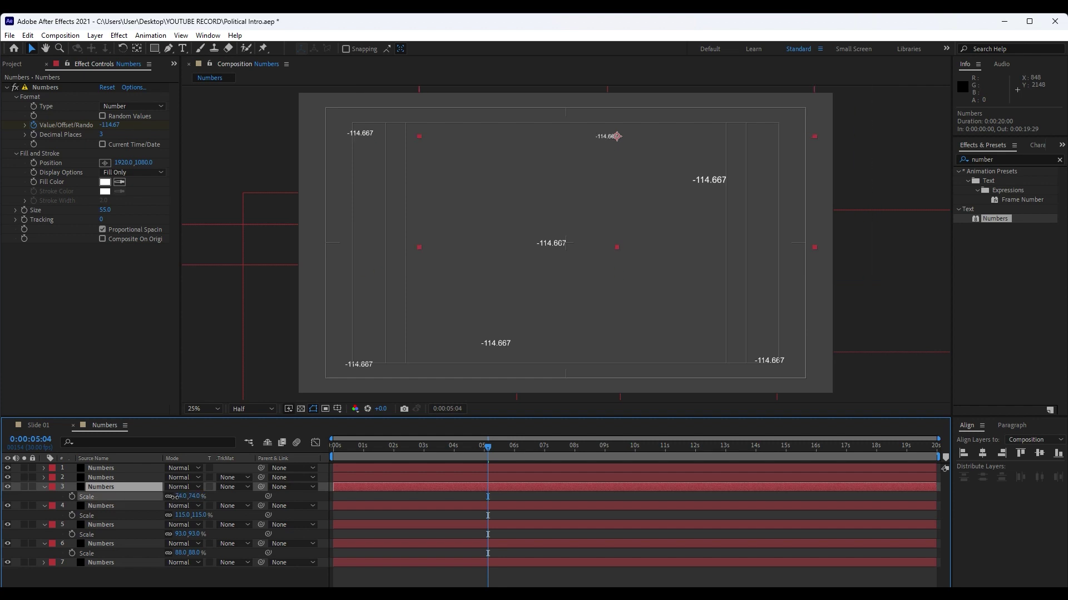
click(117, 468)
key(s)
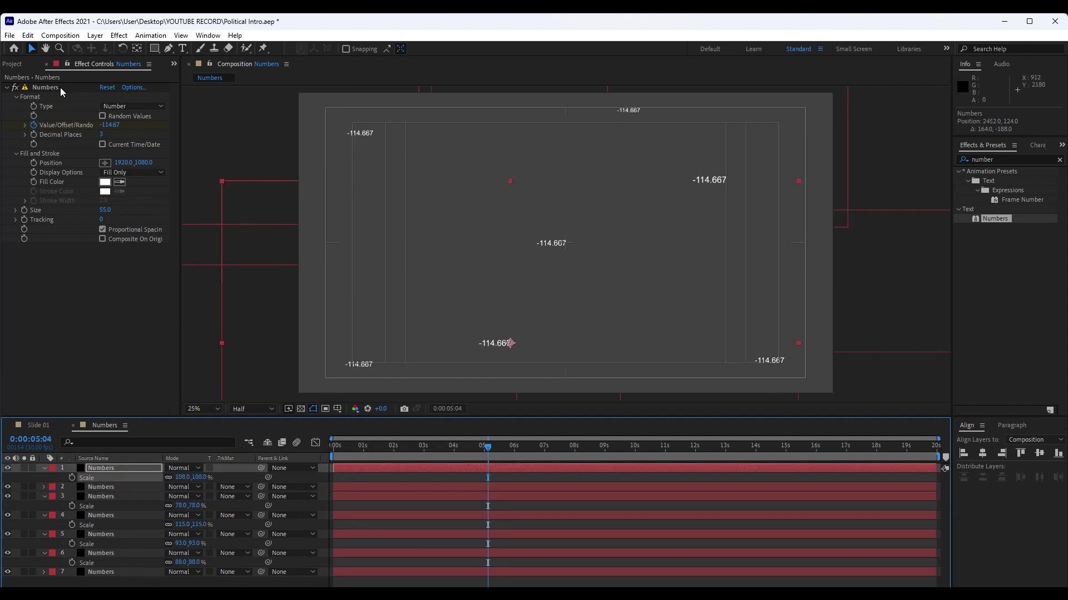
Add the Numbers composition to Slide 01 directly beneath the Fill layer
click(46, 64)
click(73, 426)
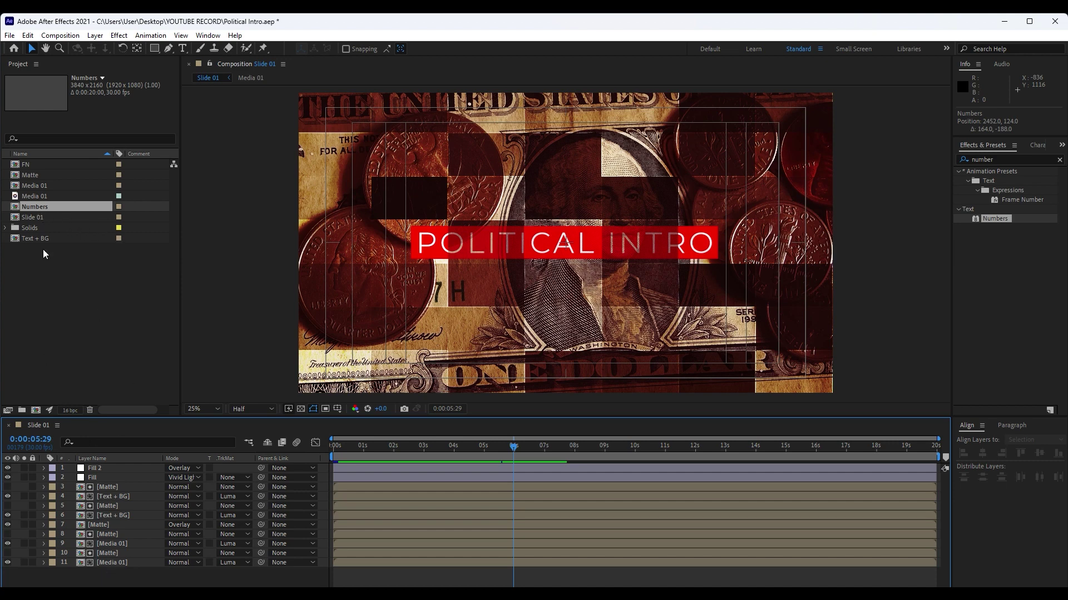
drag(34, 210, 118, 485)
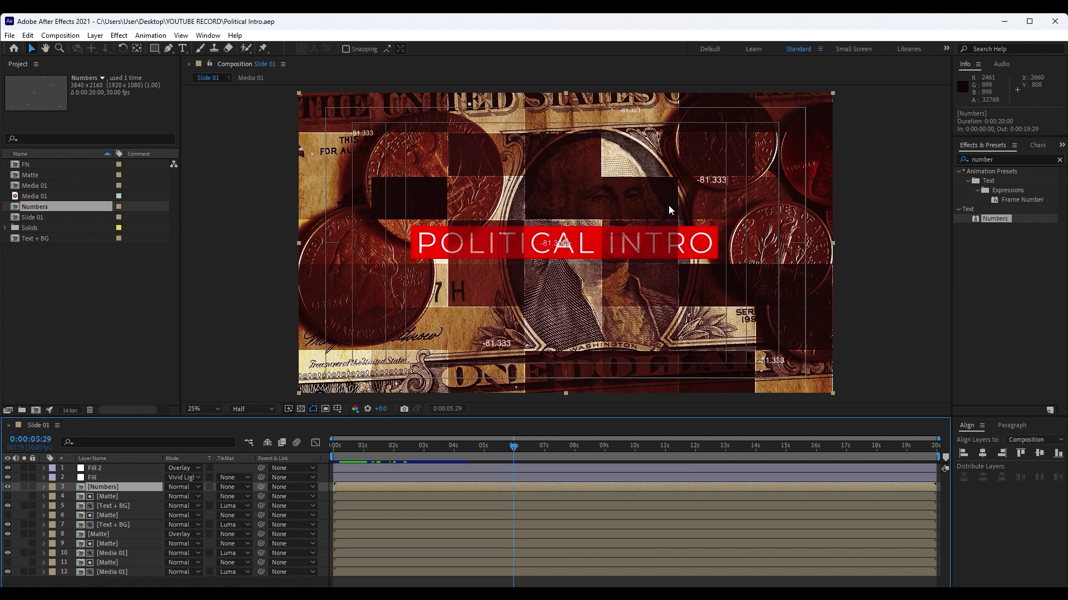
Keyframe the Numbers layer's opacity from 0% at 0:00:00:25 to 100% at 0:00:02:00
drag(406, 457, 395, 457)
key(t)
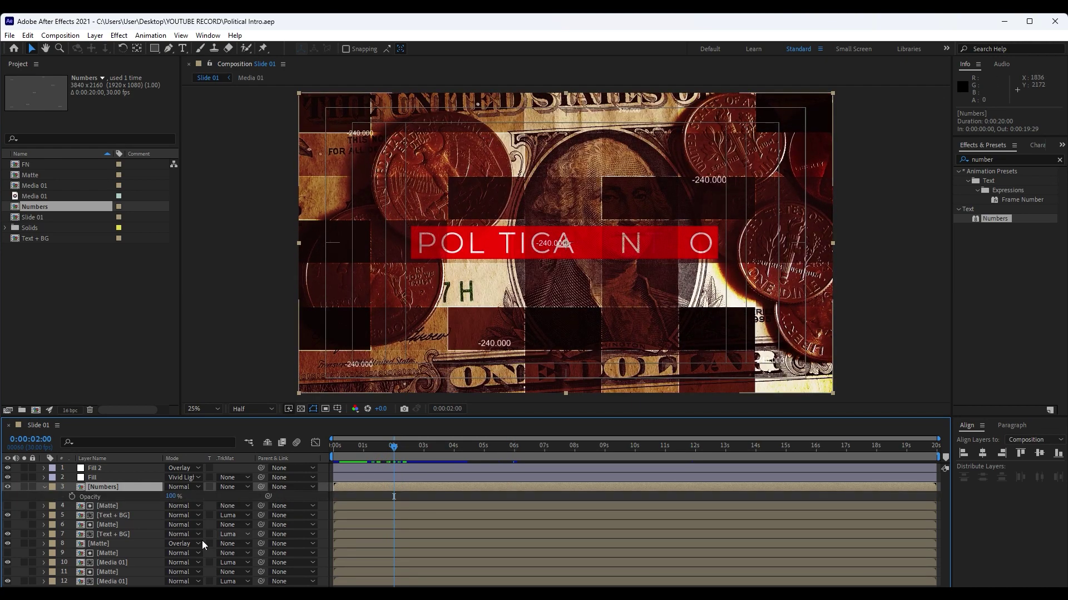
click(72, 497)
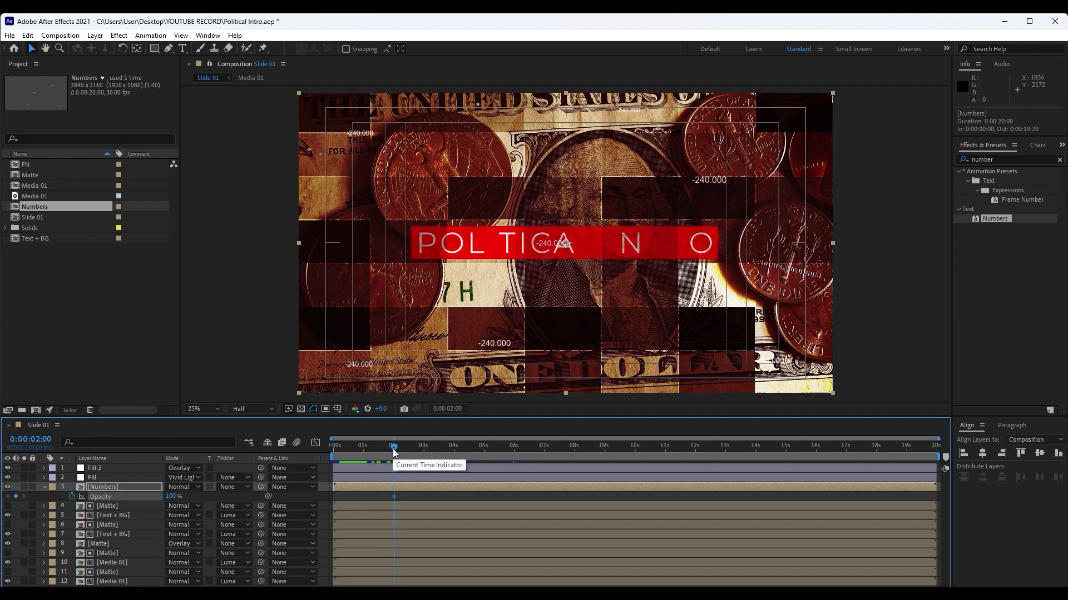
drag(393, 452, 358, 456)
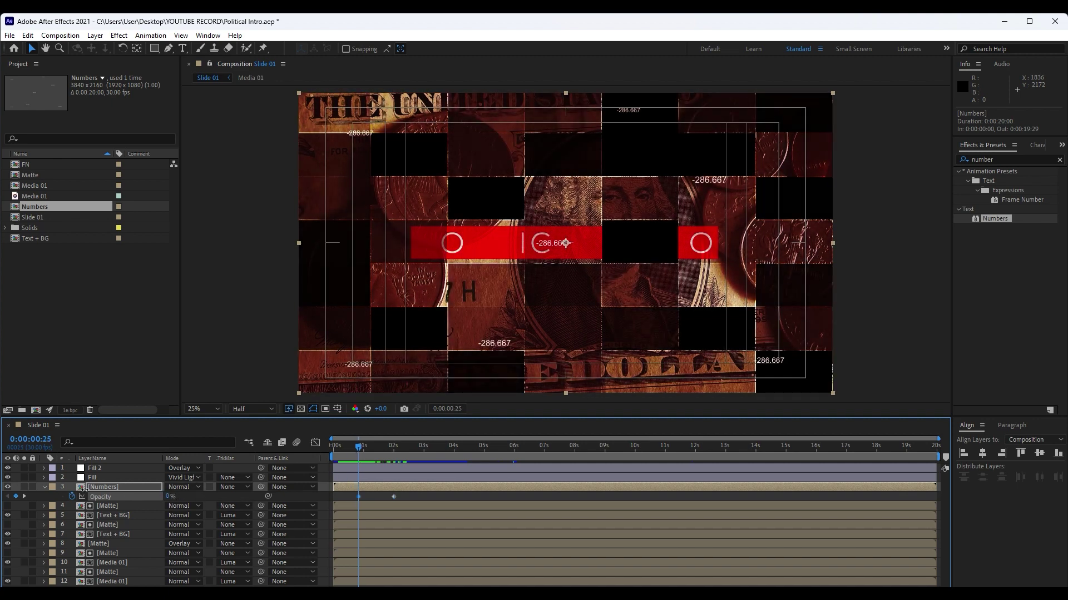
Preview the numbers' fade-in over the opening seconds of Slide 01 and collapse the layer's opacity property
click(125, 376)
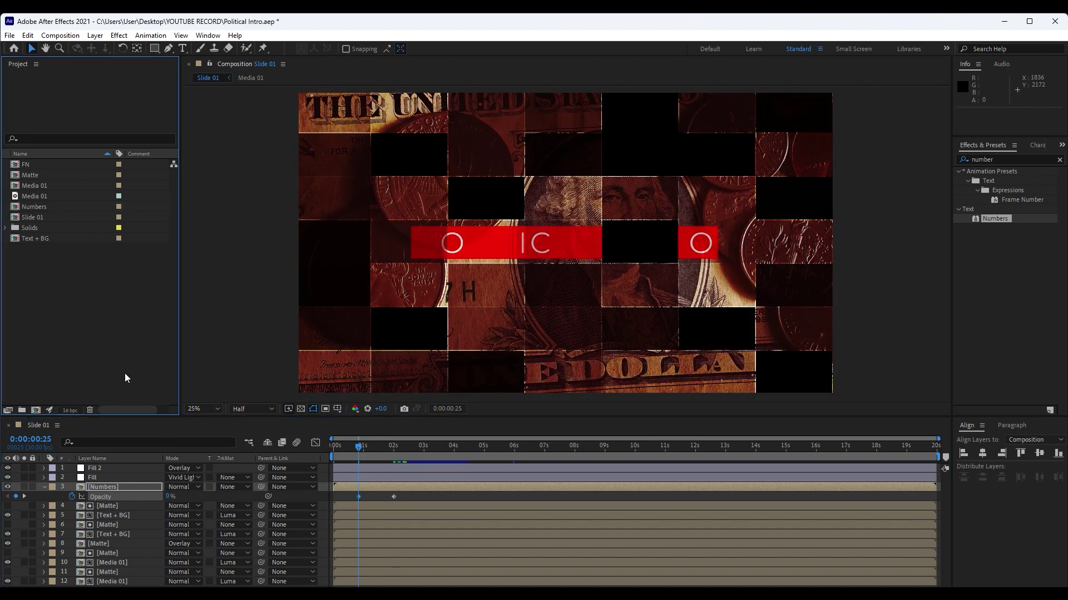
key(space)
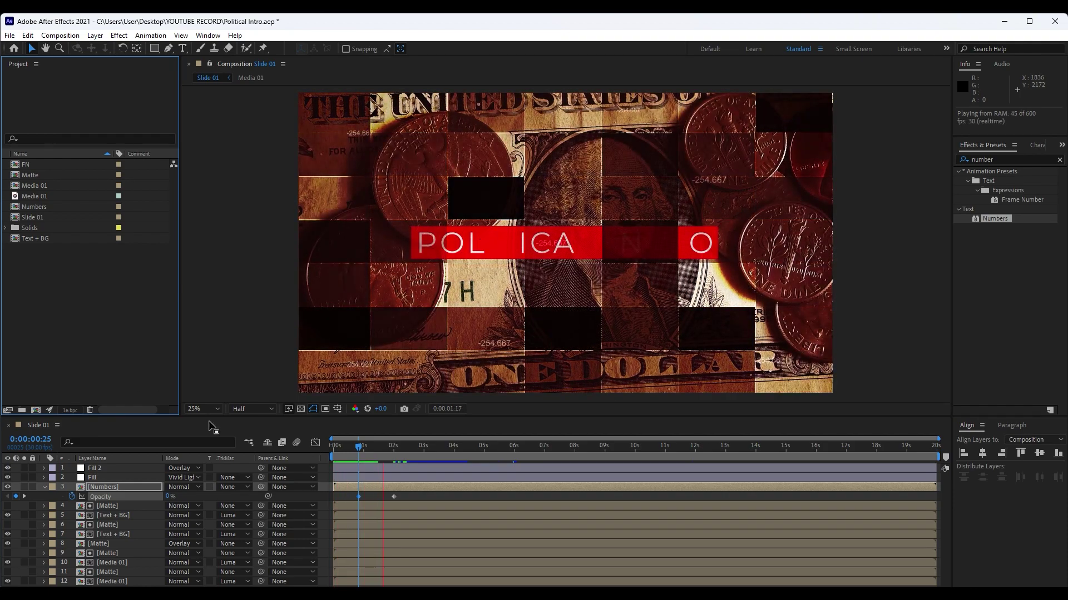
click(337, 451)
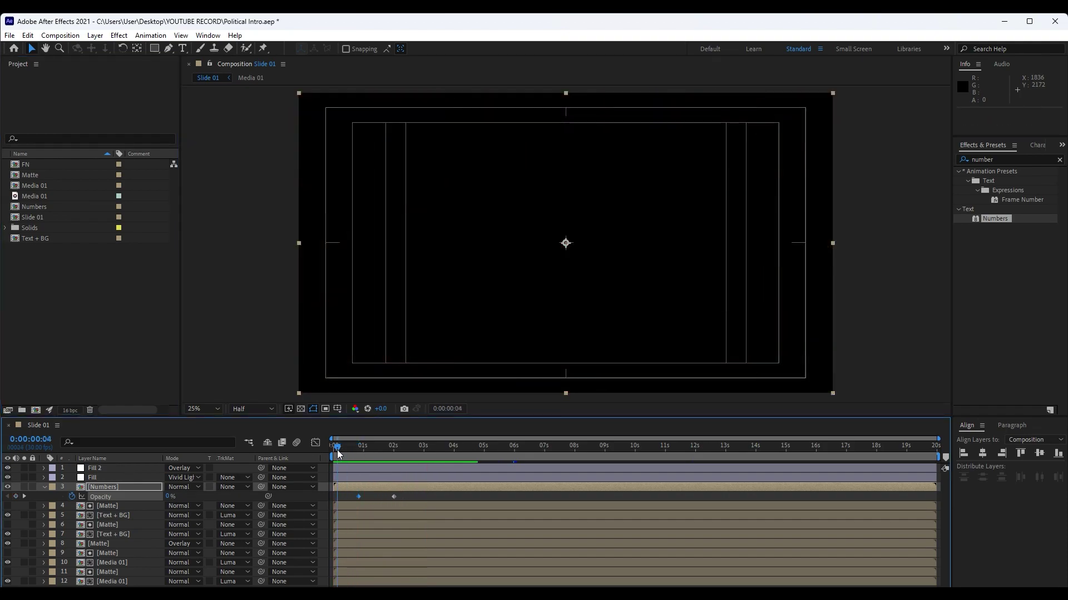
drag(337, 451, 403, 448)
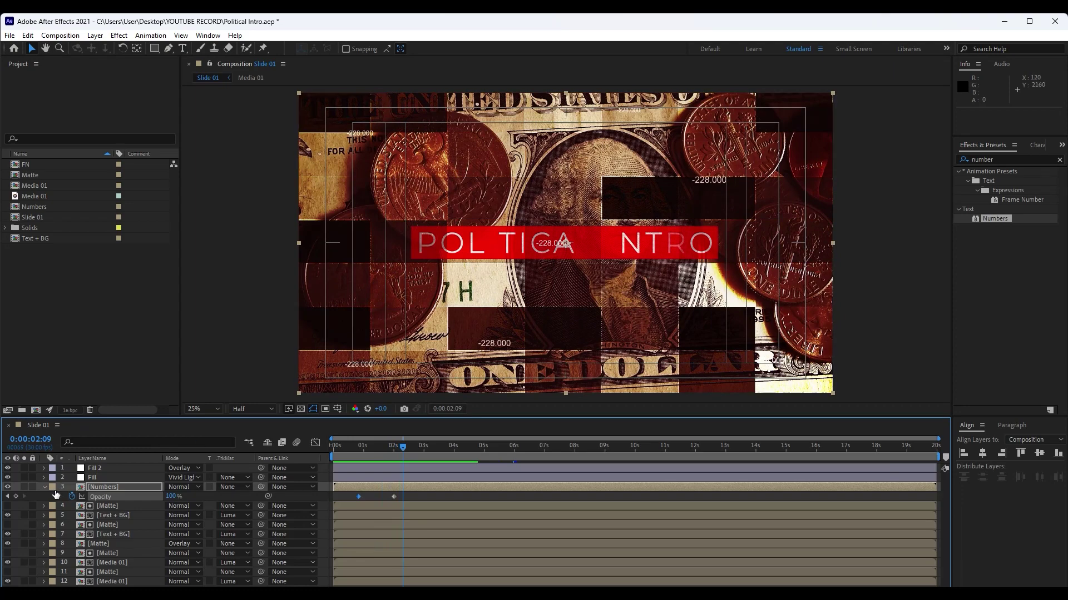
click(44, 487)
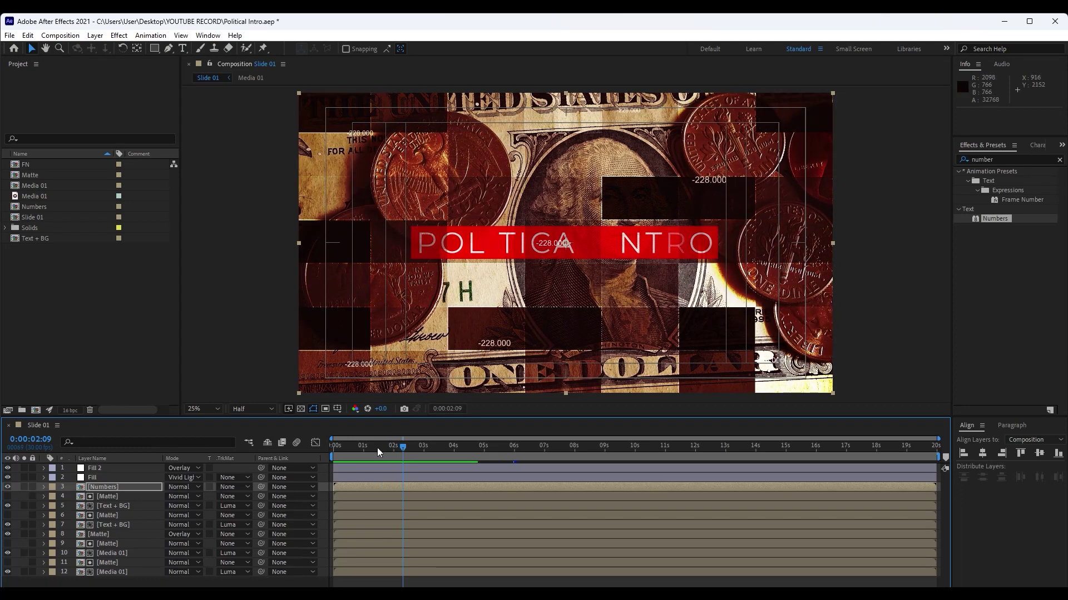
click(342, 452)
key(space)
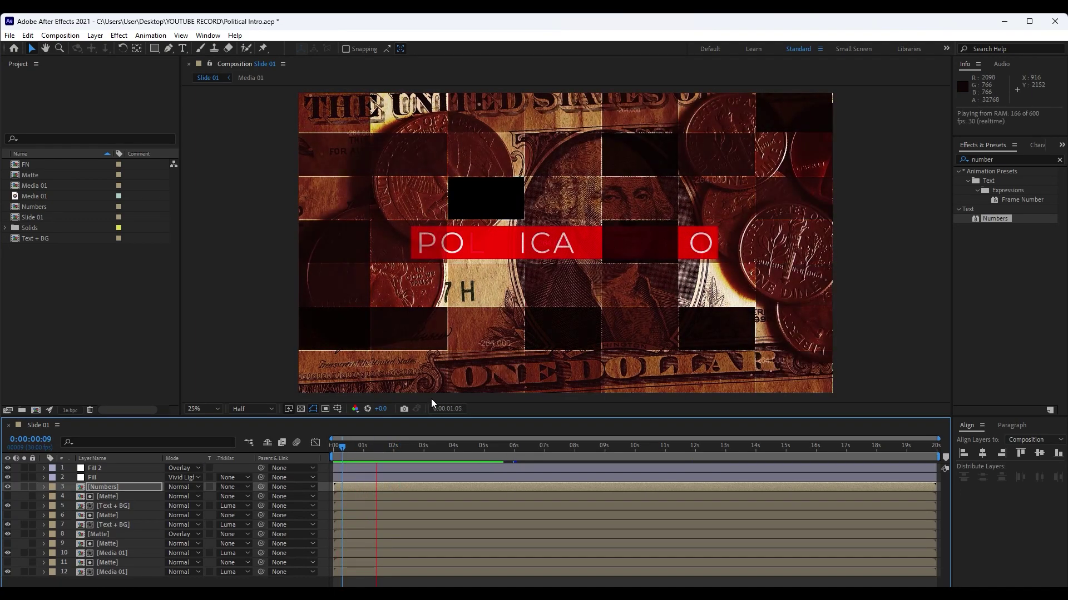
drag(389, 449, 431, 448)
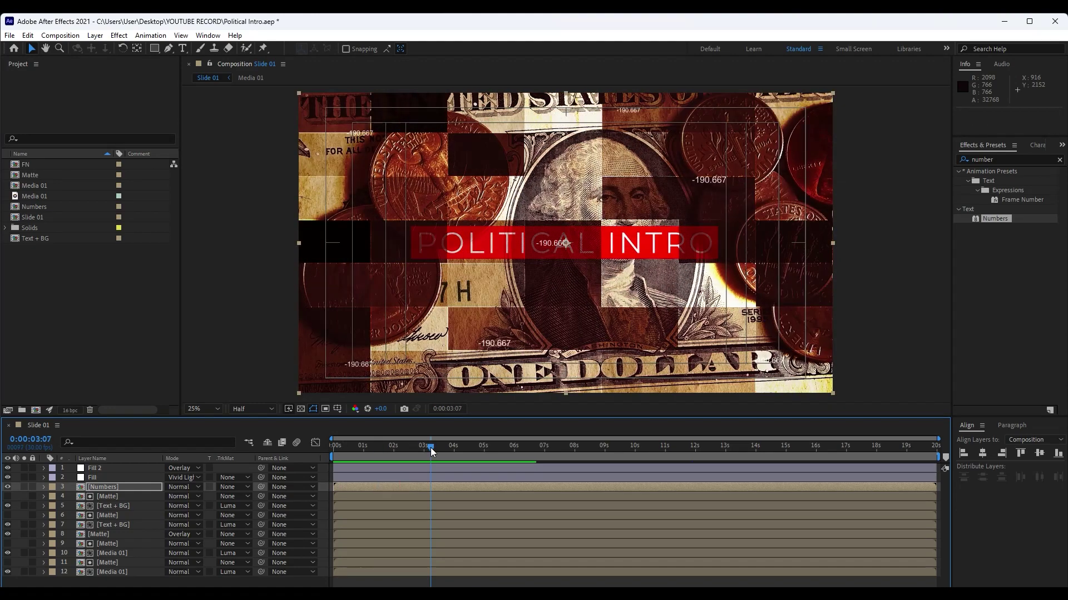
Set the Numbers layer's blending mode to Overlay and preview the slide
click(175, 488)
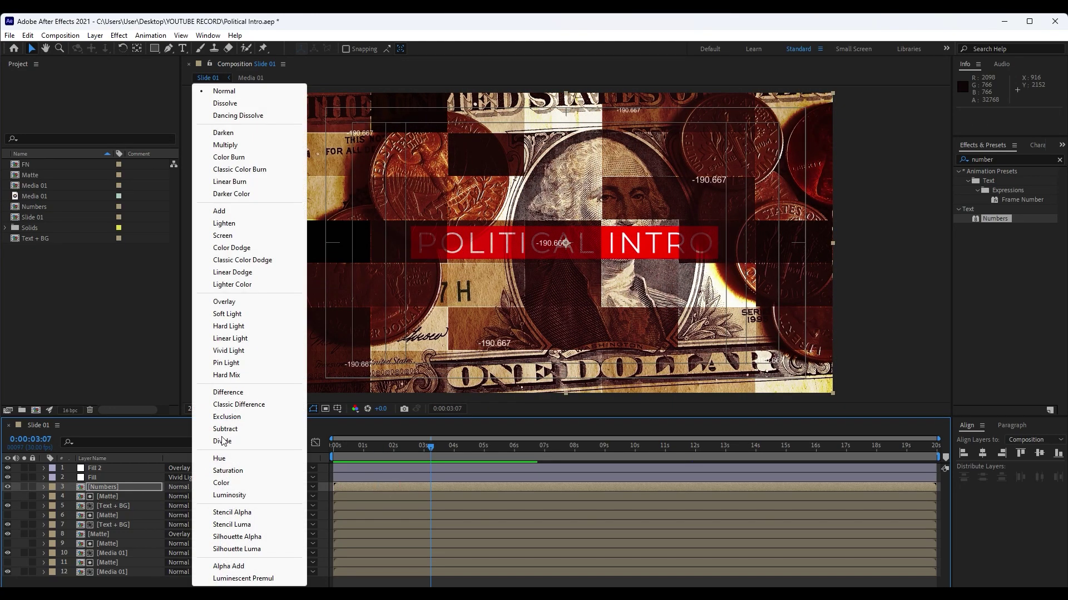
click(258, 303)
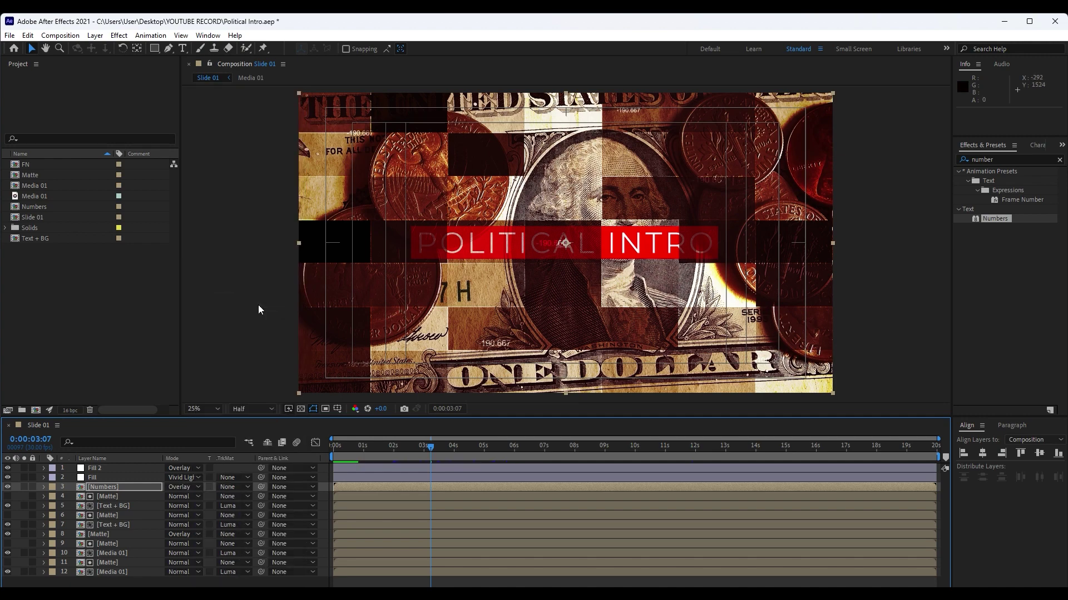
key(space)
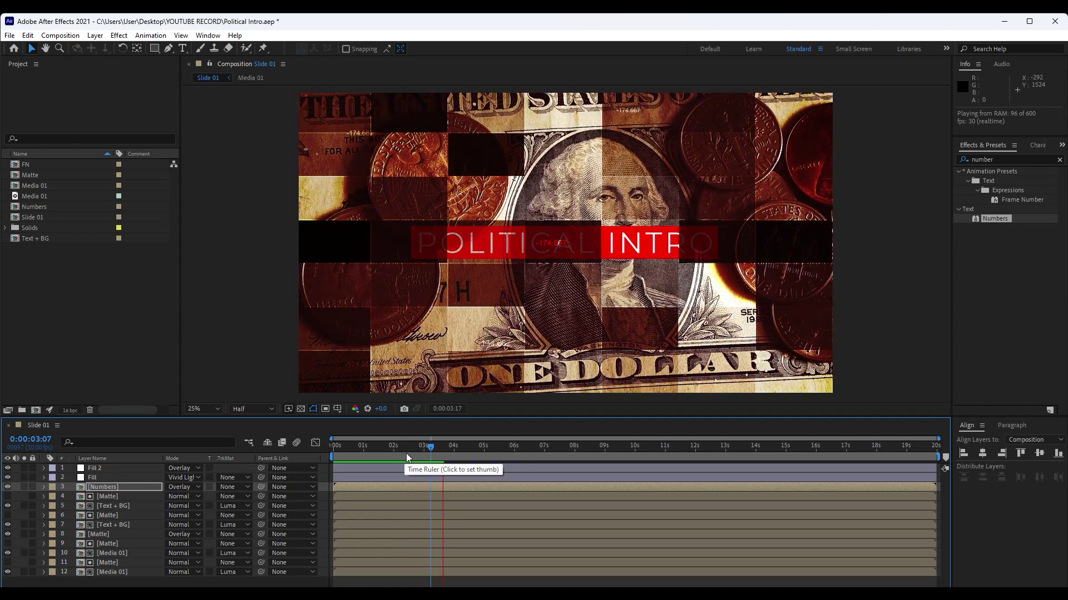
drag(407, 457, 437, 459)
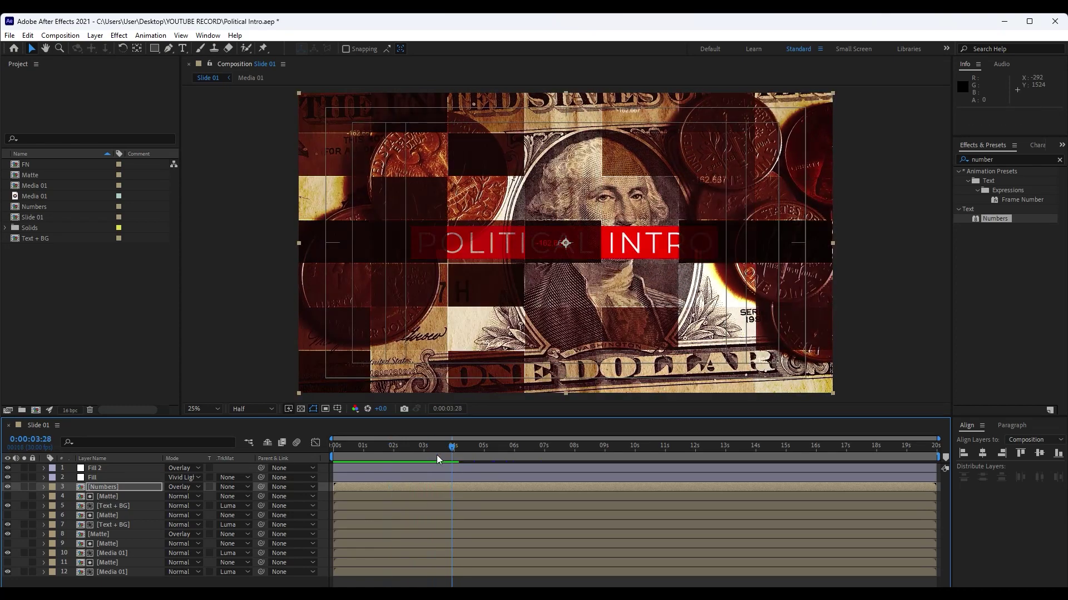
In the Numbers composition, move the center number to about 1716, 948, scale it to about 113%, shift the bottom-center number, and preview Slide 01
double_click(106, 492)
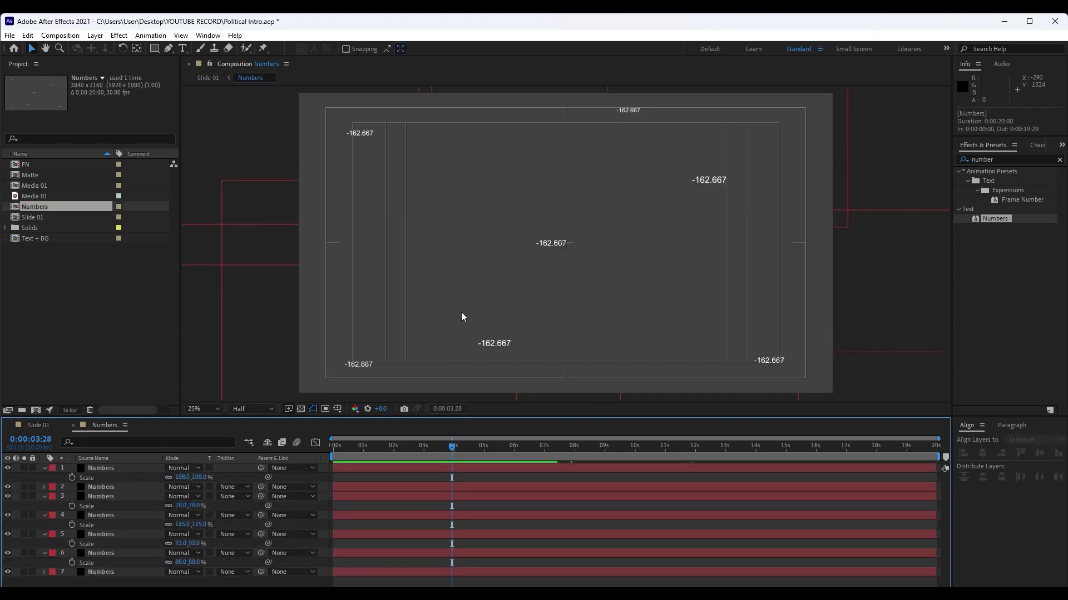
drag(566, 254, 540, 243)
click(119, 572)
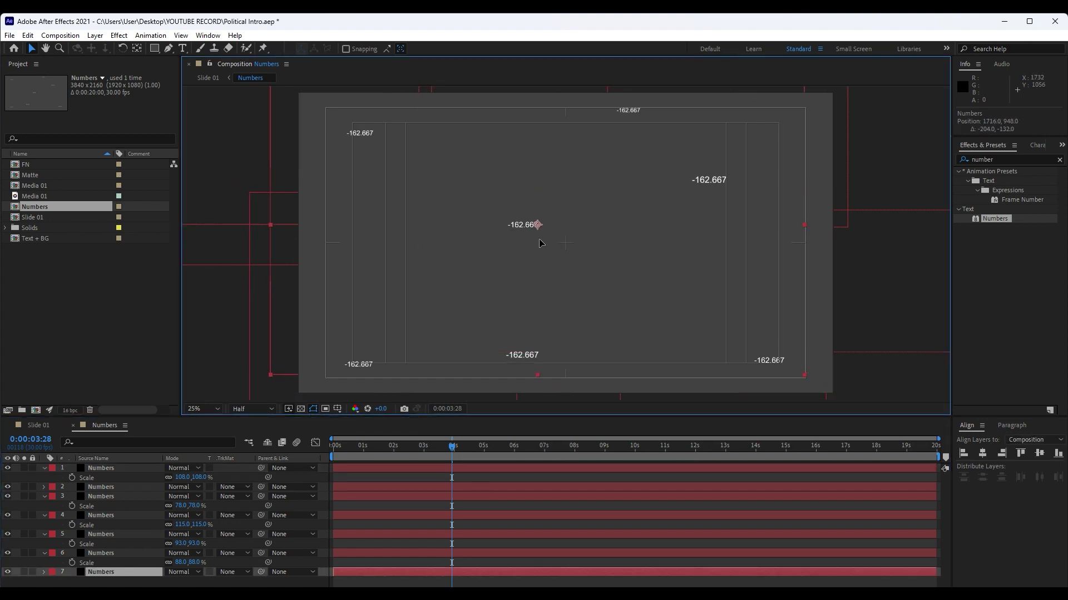
key(Return)
key(s)
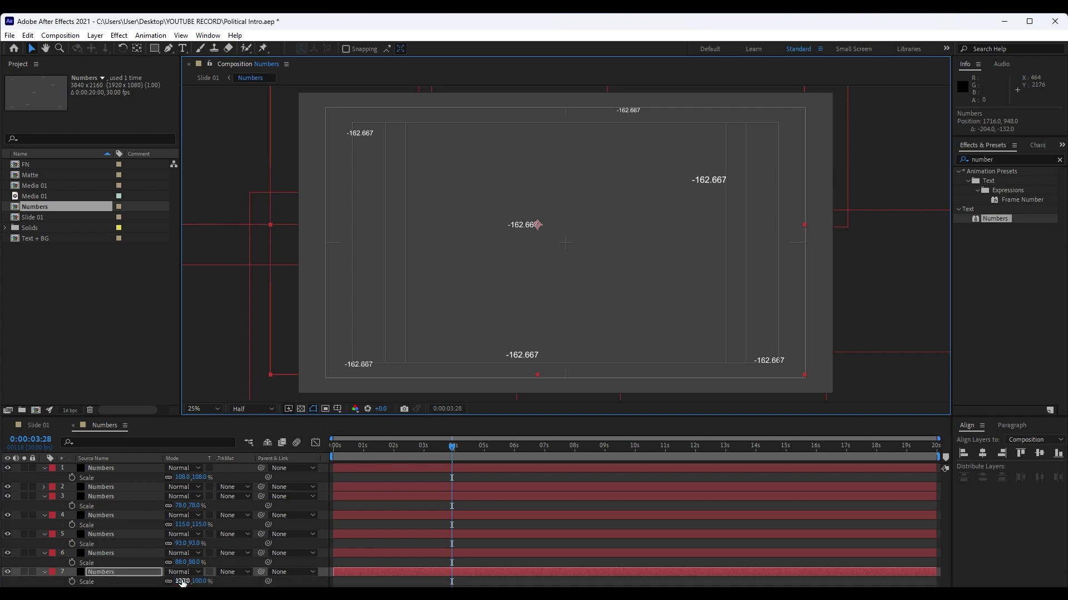
drag(180, 581, 187, 582)
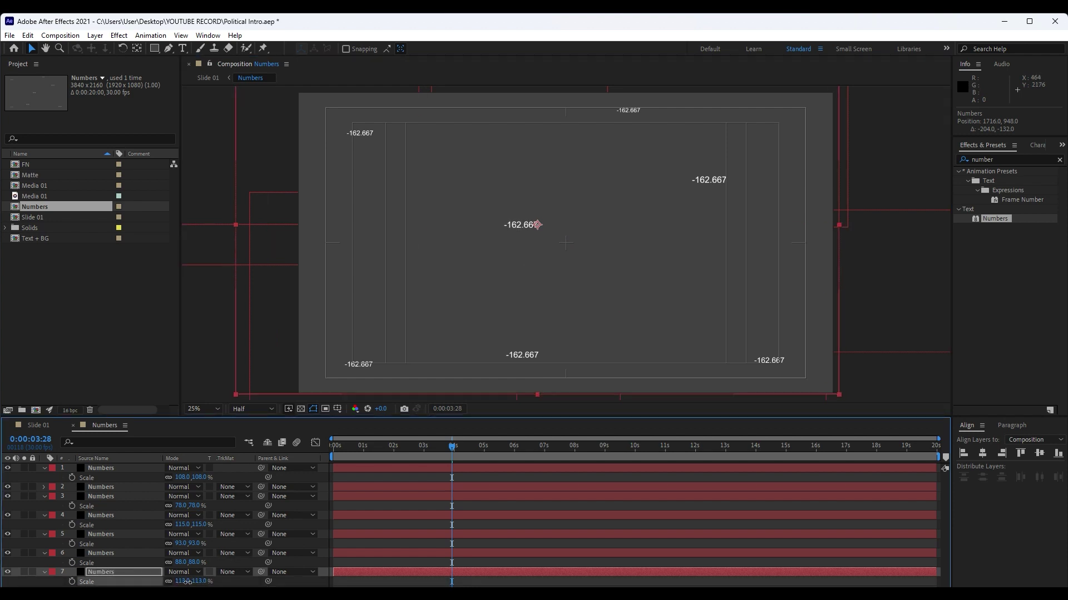
click(38, 426)
key(space)
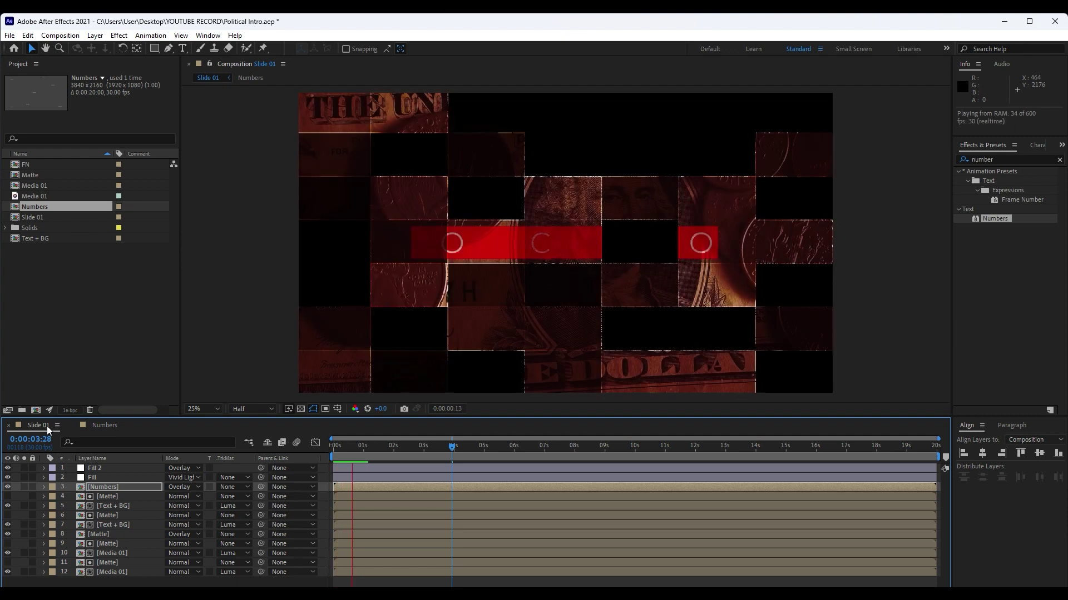
In the Numbers composition, move the number nearest the center to about 1608, 788, and preview the result in Slide 01
drag(403, 448, 414, 453)
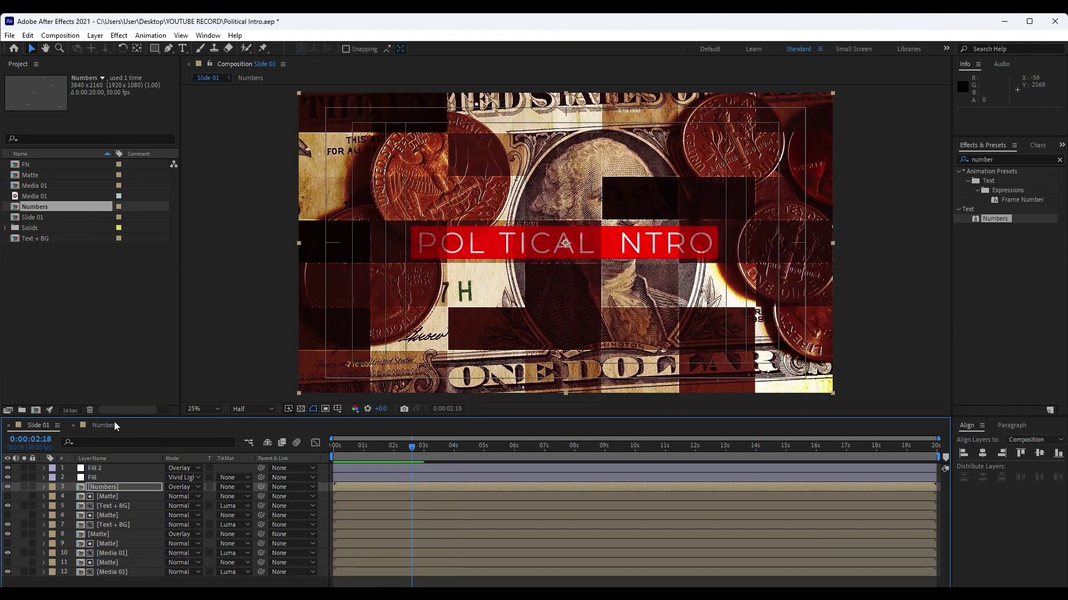
double_click(525, 225)
drag(511, 215, 500, 198)
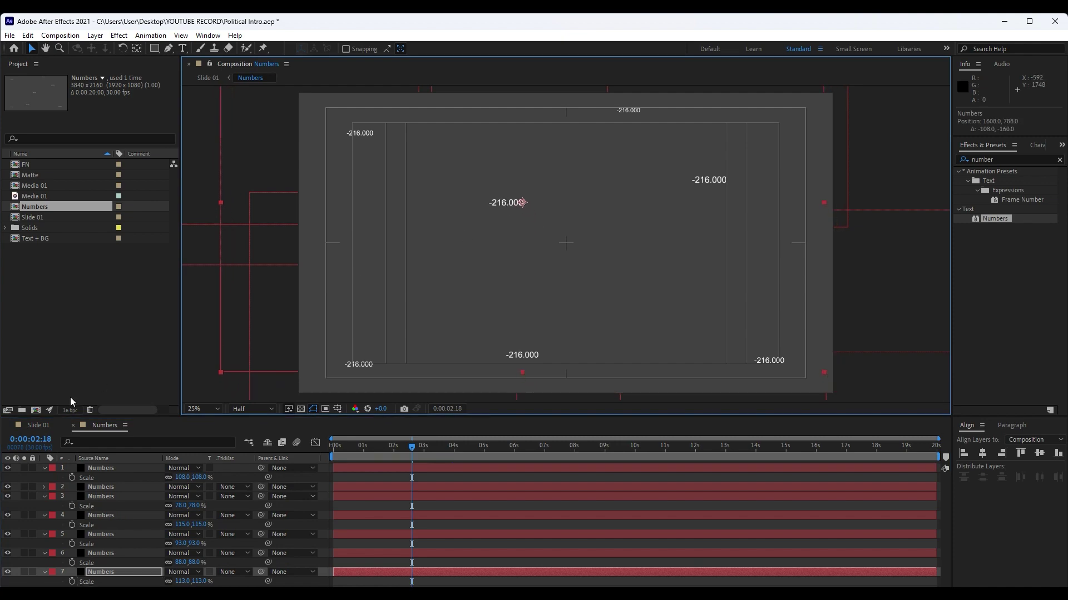
click(39, 425)
key(space)
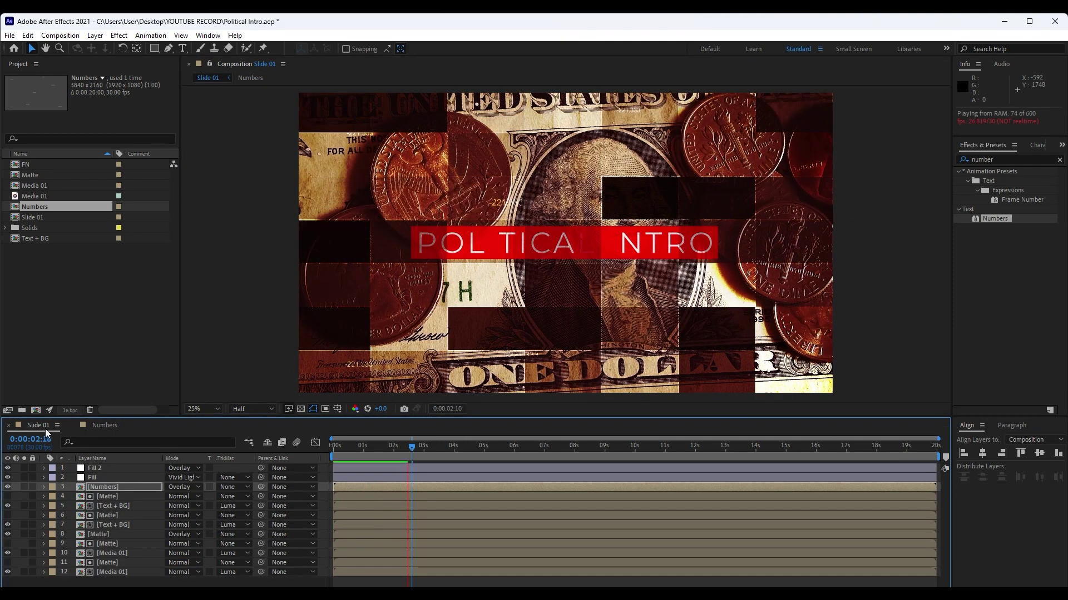
key(space)
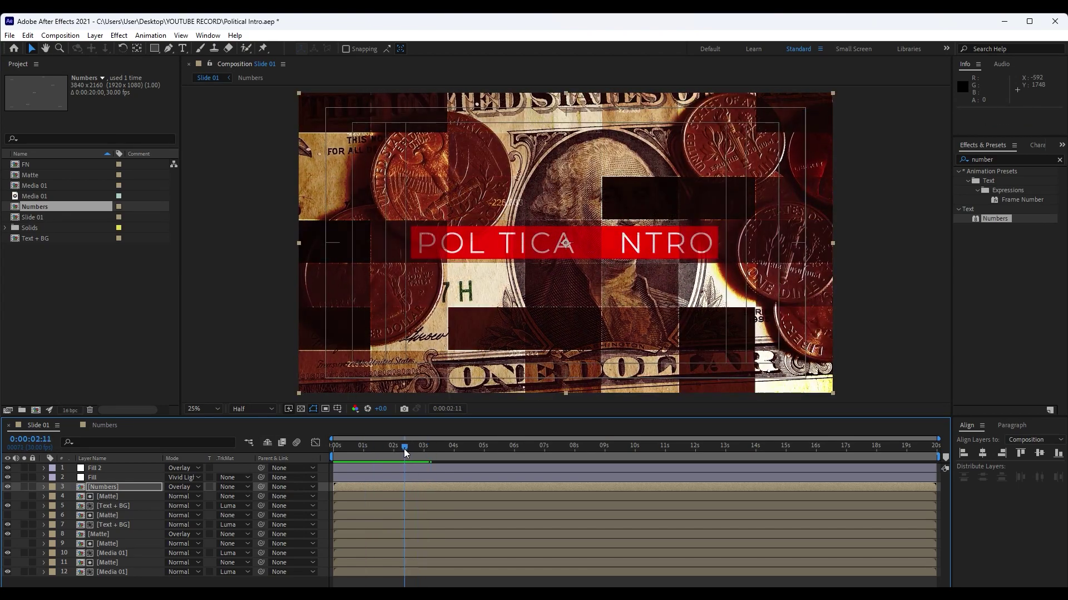
Duplicate the Numbers layer in Slide 01 to strengthen the overlaid counters, and preview the slide up to about 0:00:03:19
click(119, 488)
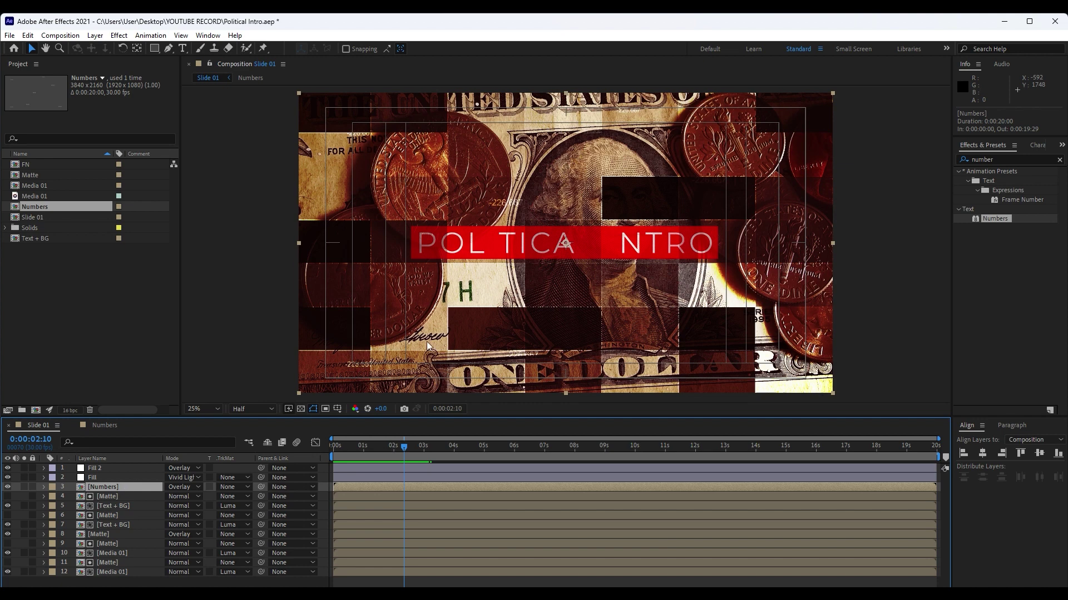
key(ctrl+d)
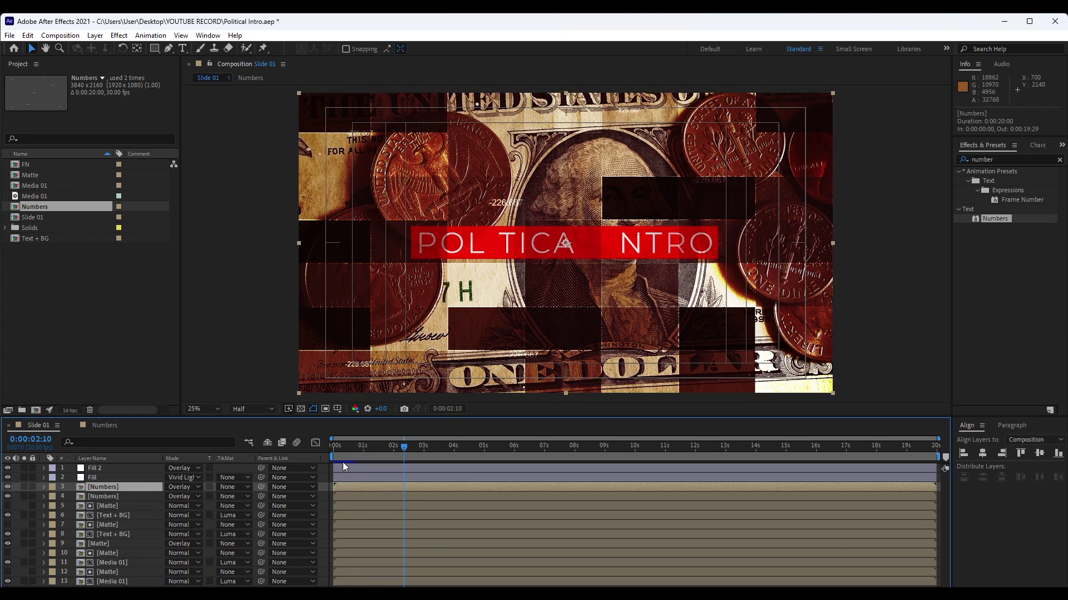
key(space)
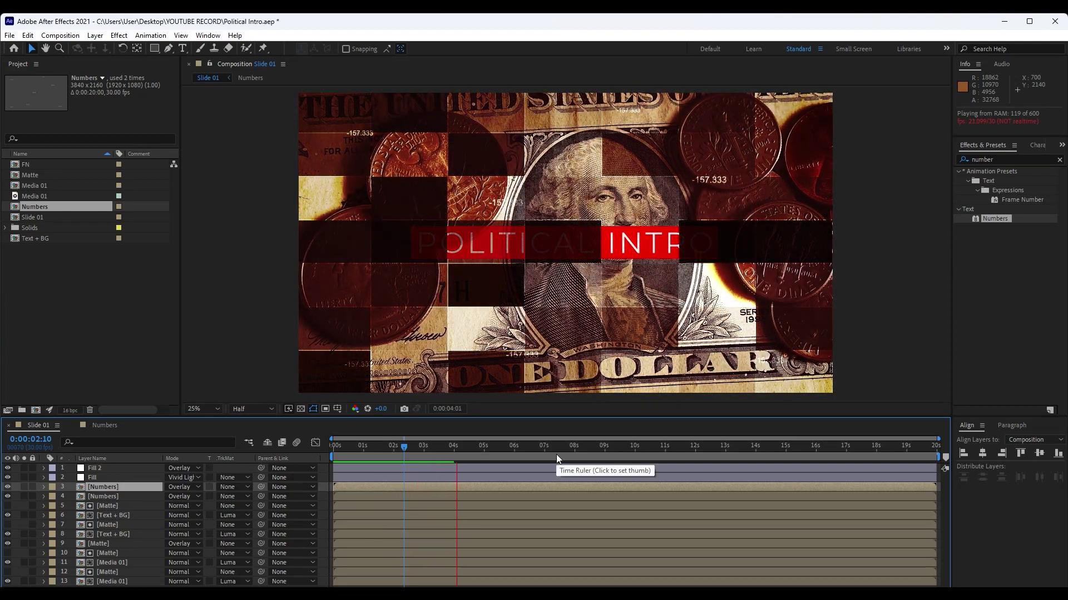
drag(443, 450, 442, 451)
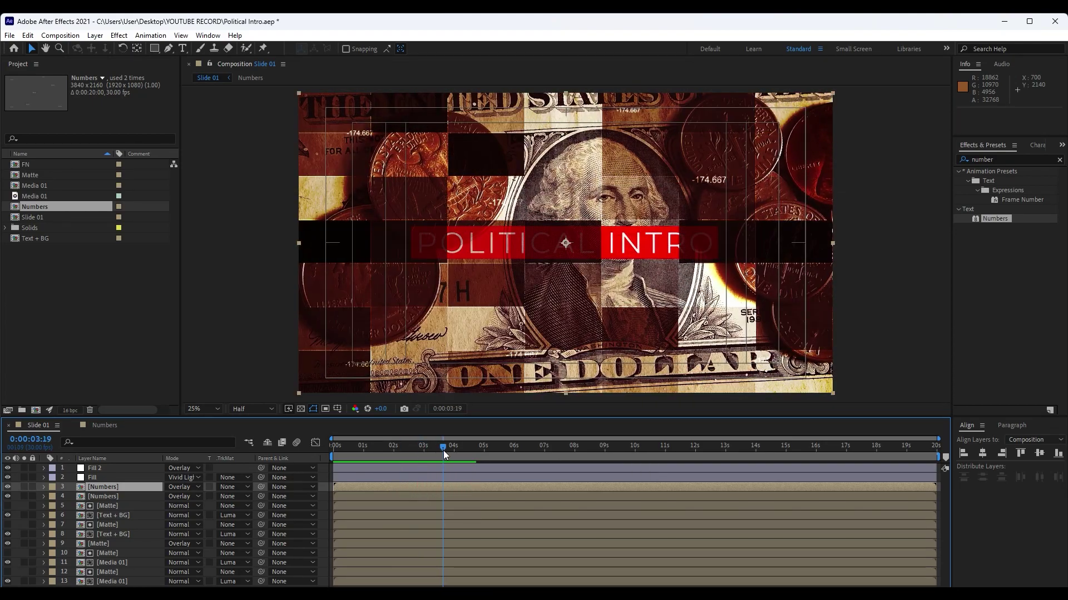